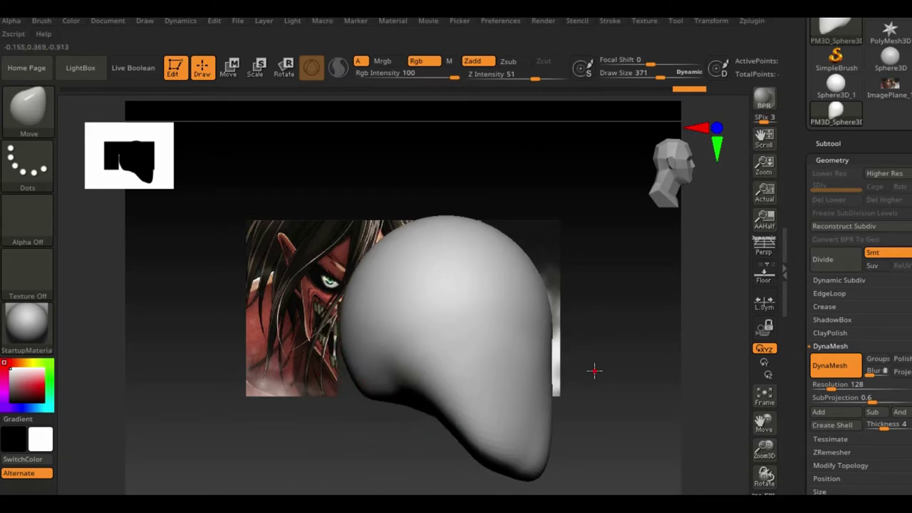
- Bring up the brush picker to choose the sculpting brushes for blocking out the head
key(b)
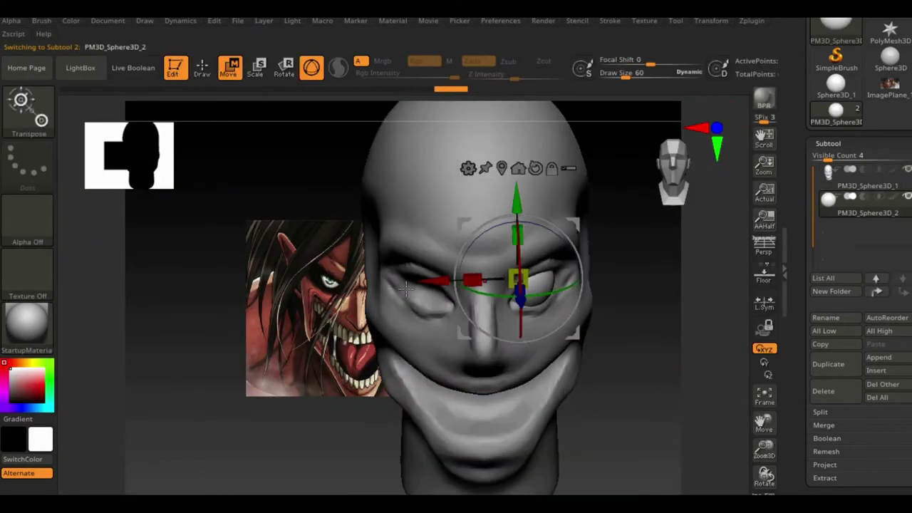
- Turn the head between its side profiles and shrink the brush to refine the profile
drag(657, 299, 273, 440)
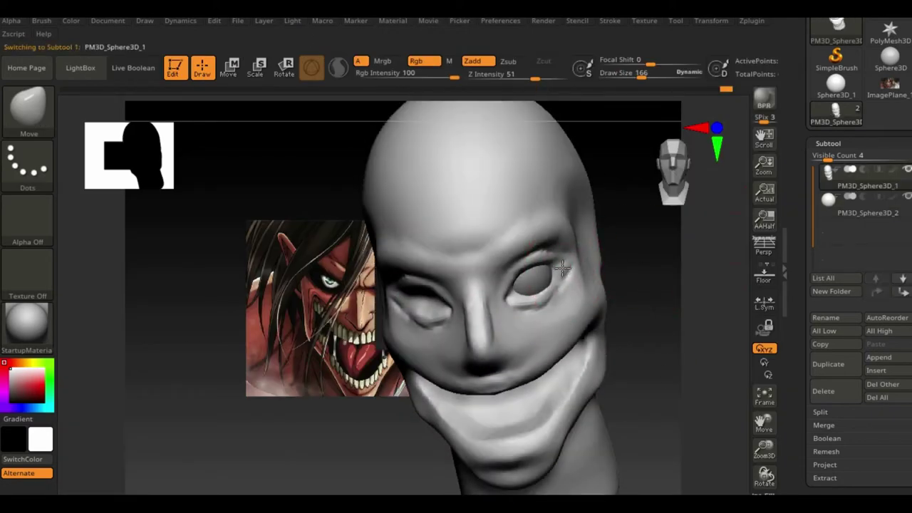
key(bracketleft)
key(bracketleft)
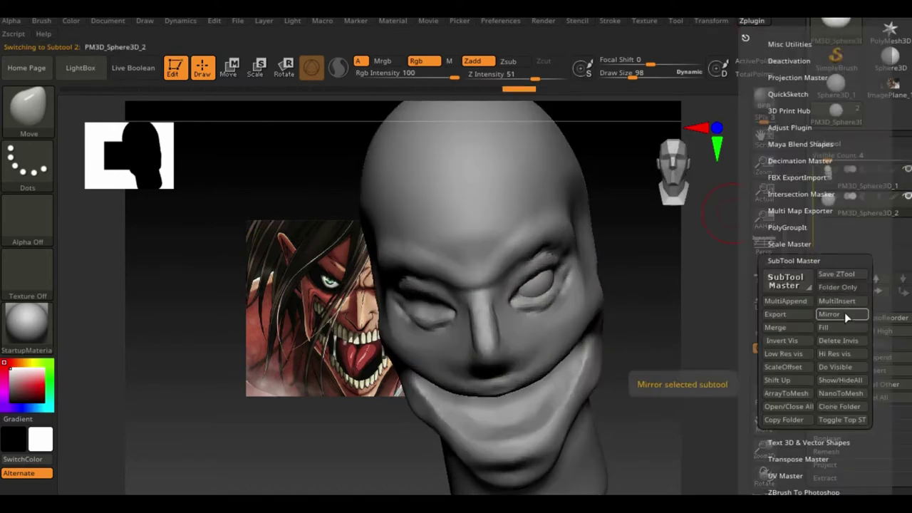
drag(704, 226, 58, 114)
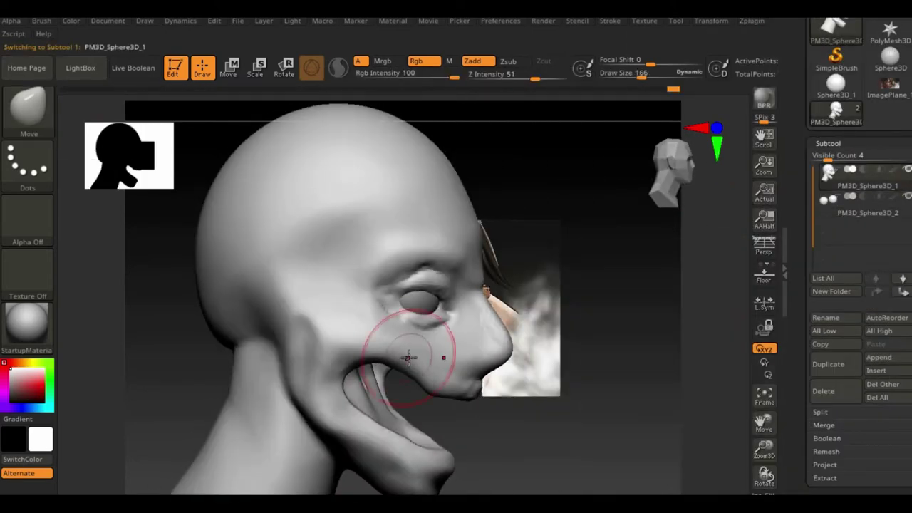
drag(407, 357, 645, 367)
- Load the side-view titan reference as an image plane behind the head
click(644, 20)
click(670, 32)
click(770, 377)
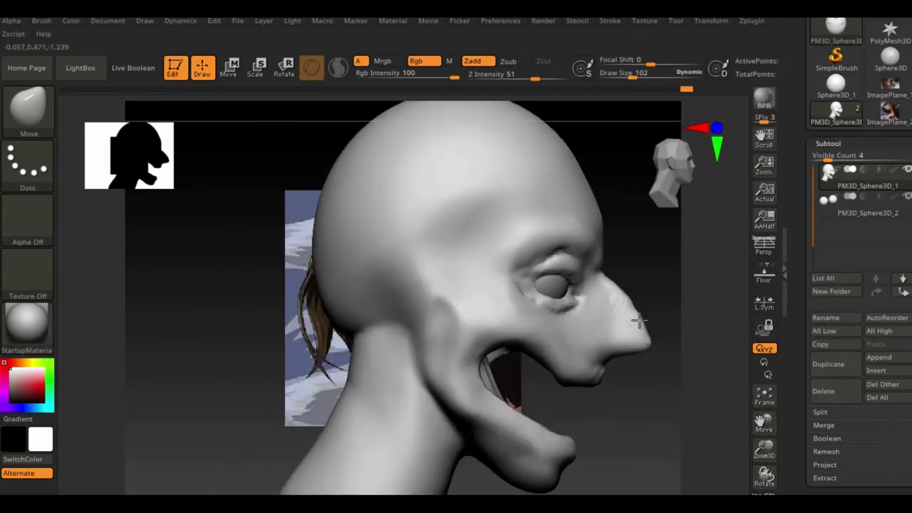
mouse_move(620, 287)
mouse_down()
mouse_move(690, 363)
mouse_move(533, 363)
mouse_move(603, 340)
mouse_move(603, 421)
mouse_move(484, 363)
mouse_up()
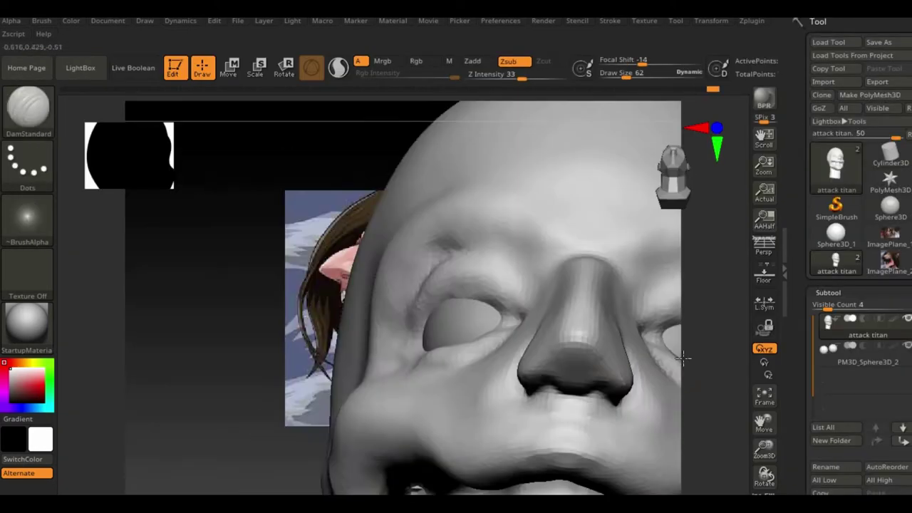
drag(683, 358, 622, 404)
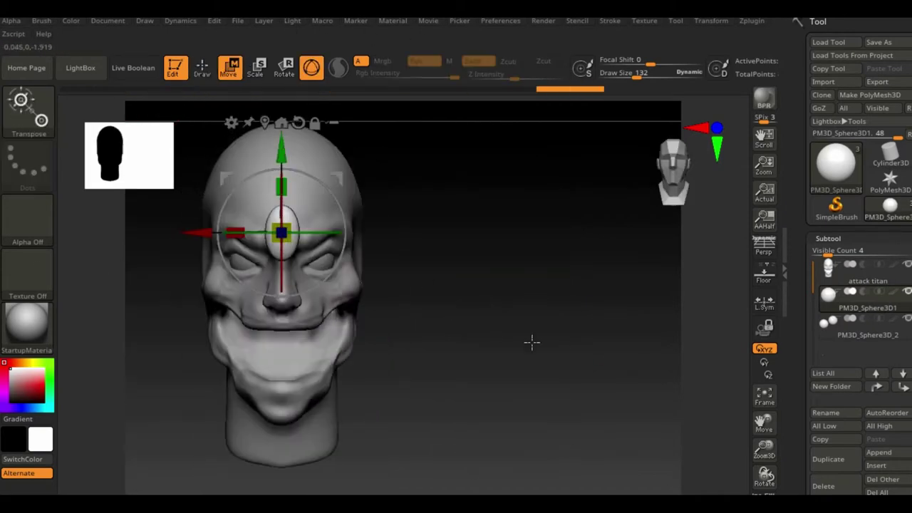
- Position the teeth with the Move gizmo and check their fit in the jaw from several angles
click(21, 114)
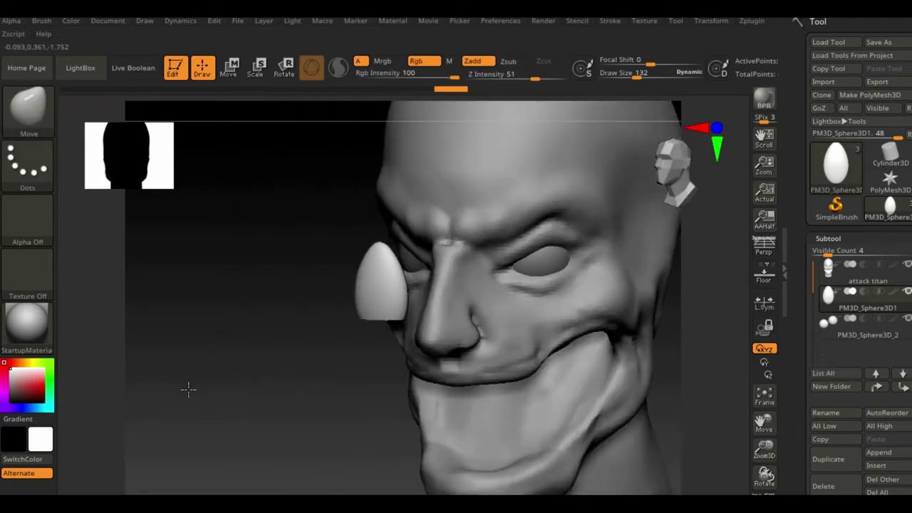
key(w)
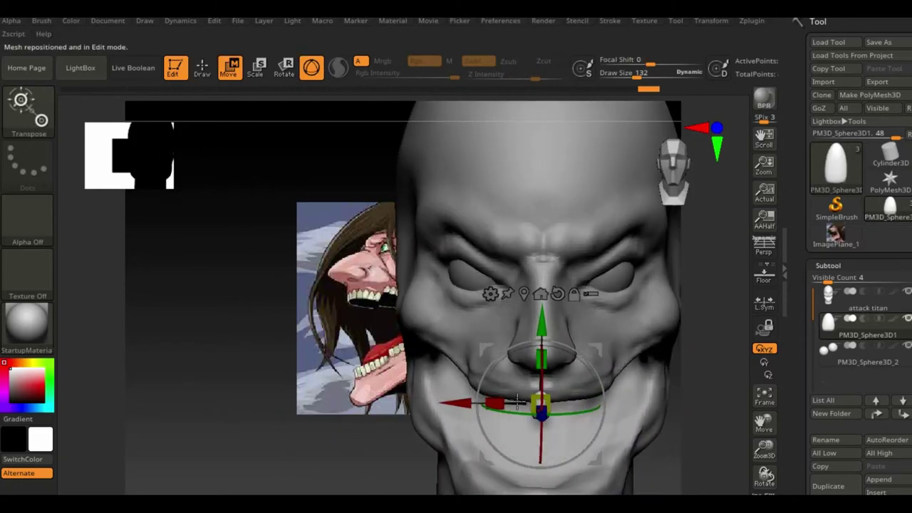
drag(765, 451, 782, 482)
mouse_move(598, 408)
mouse_down()
mouse_move(629, 419)
mouse_move(632, 401)
mouse_up()
mouse_move(439, 456)
mouse_down()
mouse_move(579, 445)
mouse_move(448, 423)
mouse_up()
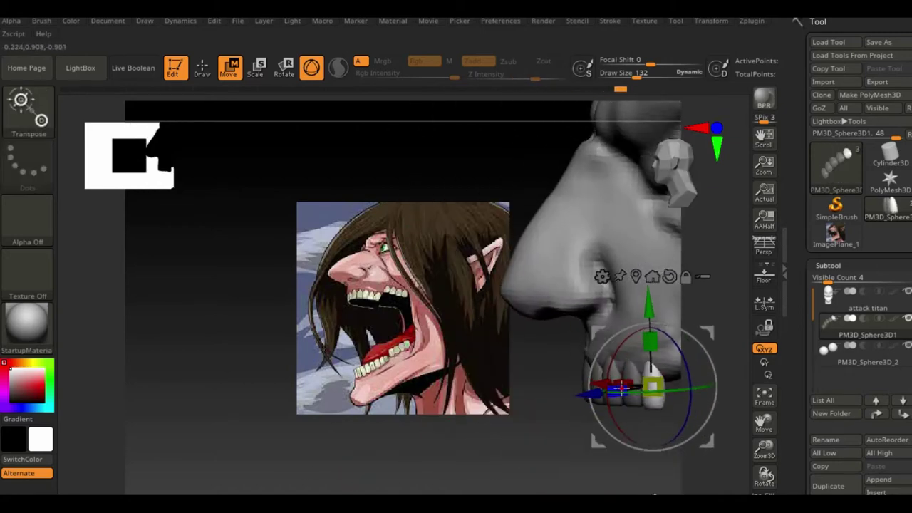
drag(764, 421, 689, 407)
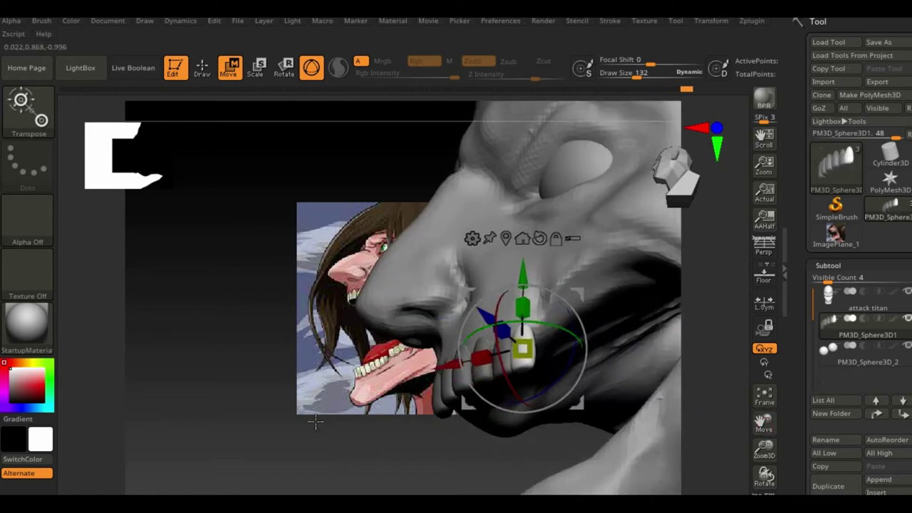
mouse_move(316, 421)
mouse_down()
mouse_move(376, 463)
mouse_move(549, 428)
mouse_up()
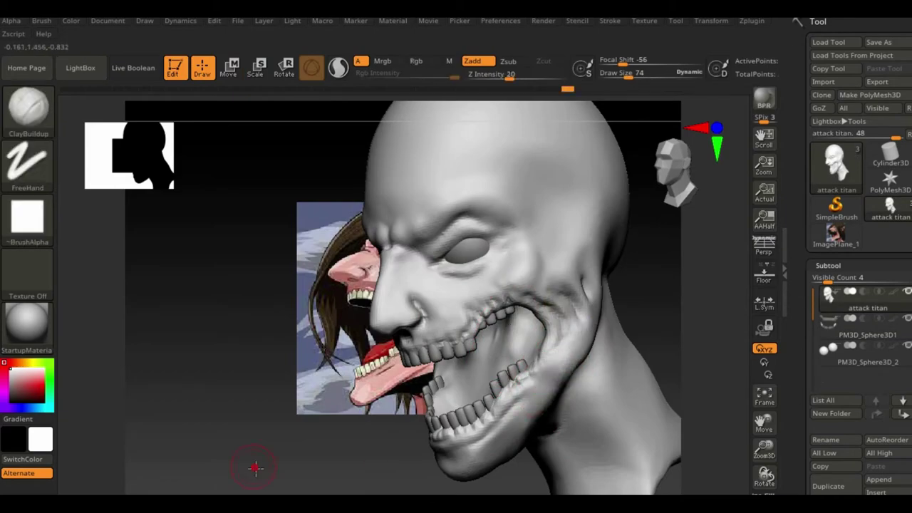
- Insert Ear02 brush ears on both sides of the head, checking them from several angles
mouse_move(256, 468)
mouse_down()
mouse_move(615, 320)
mouse_move(745, 128)
mouse_up()
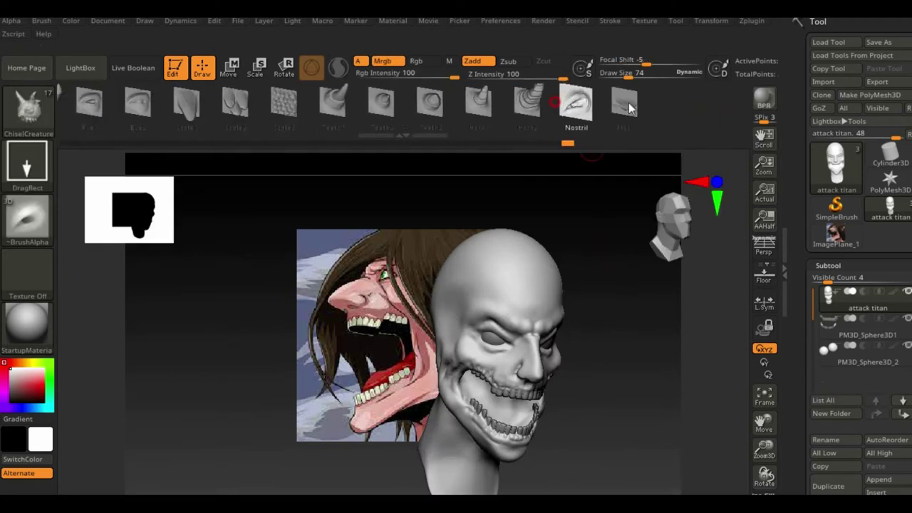
click(625, 103)
drag(627, 329, 549, 333)
drag(624, 279, 625, 184)
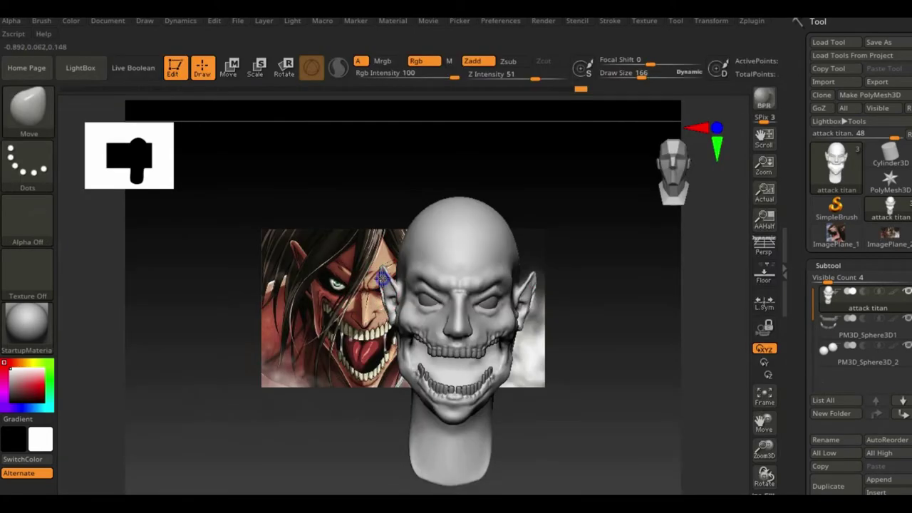
drag(613, 372, 671, 372)
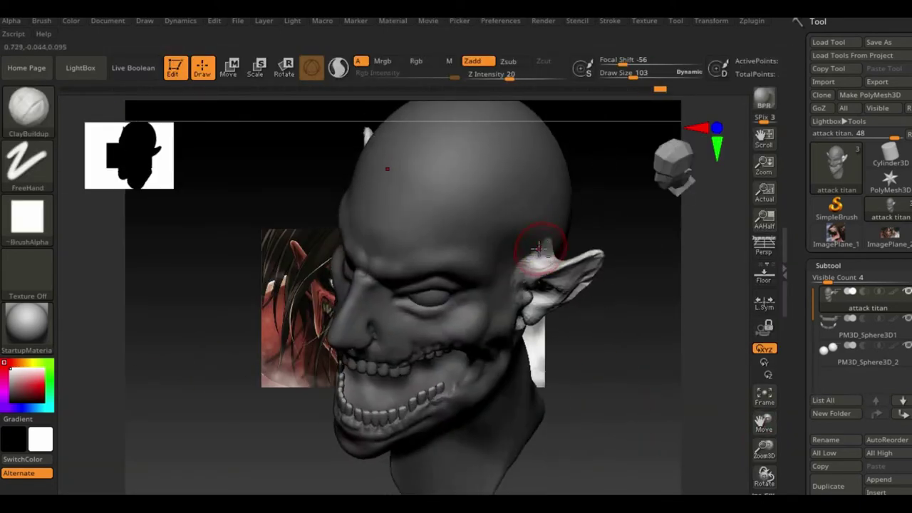
- Pull the titan's jaw and cheeks into shape with the Move brush
mouse_move(635, 343)
mouse_down()
mouse_move(634, 376)
mouse_move(642, 363)
mouse_move(635, 311)
mouse_move(613, 307)
mouse_up()
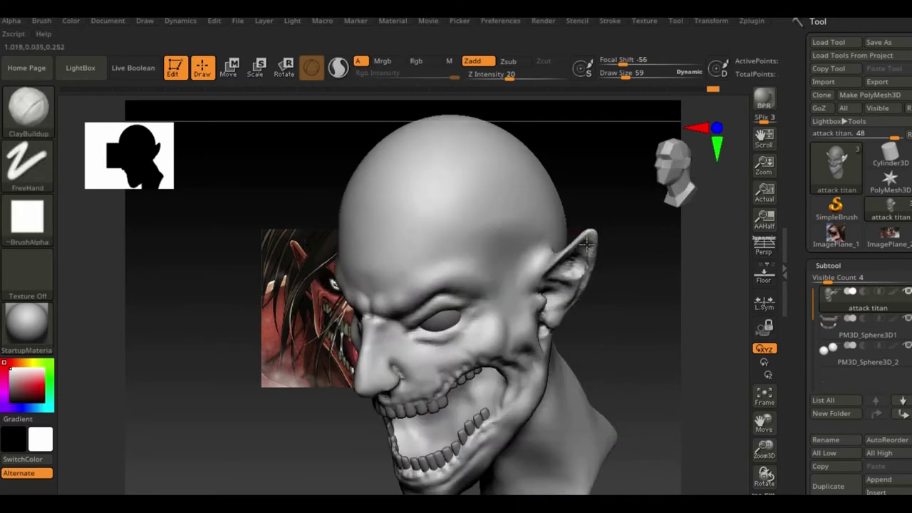
mouse_move(586, 244)
mouse_down()
mouse_move(589, 350)
mouse_move(455, 361)
mouse_up()
key(b)
key(m)
key(v)
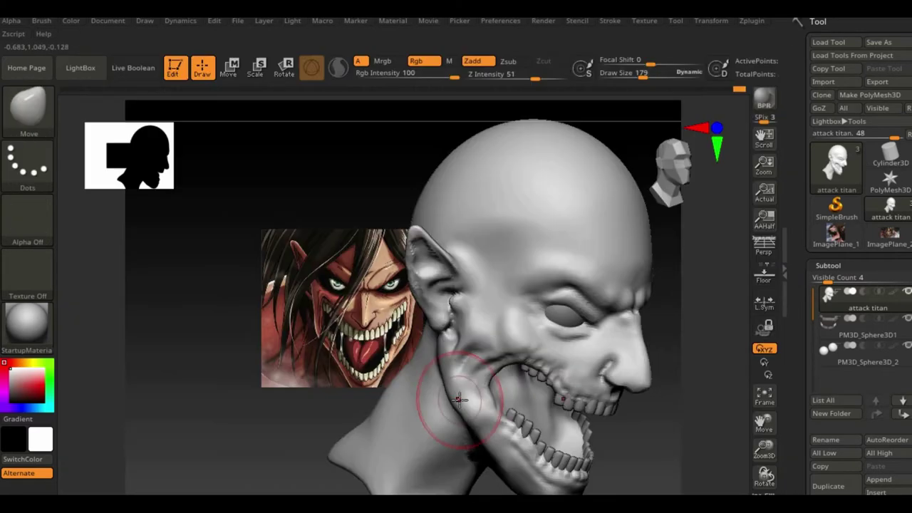
drag(296, 410, 617, 335)
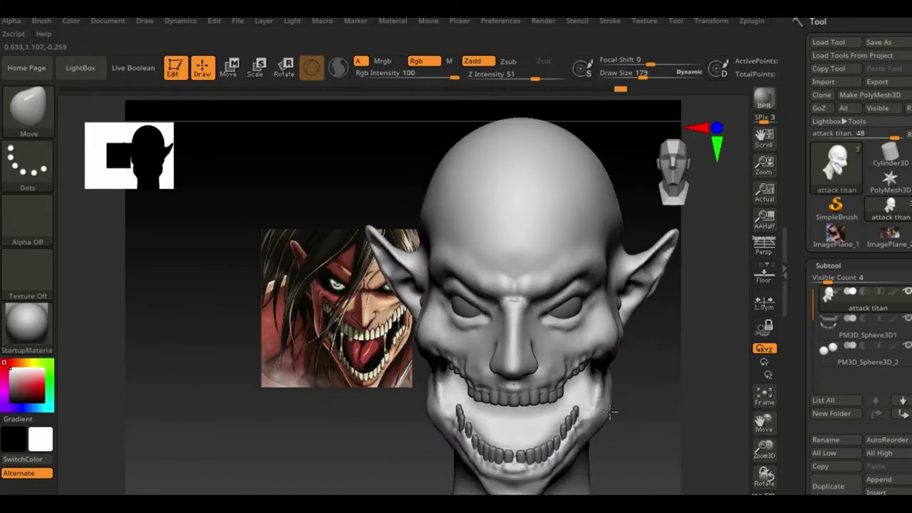
drag(610, 412, 631, 235)
- Carve fine creases into the ears and cheeks with the DamStandard brush
key(b)
key(d)
key(s)
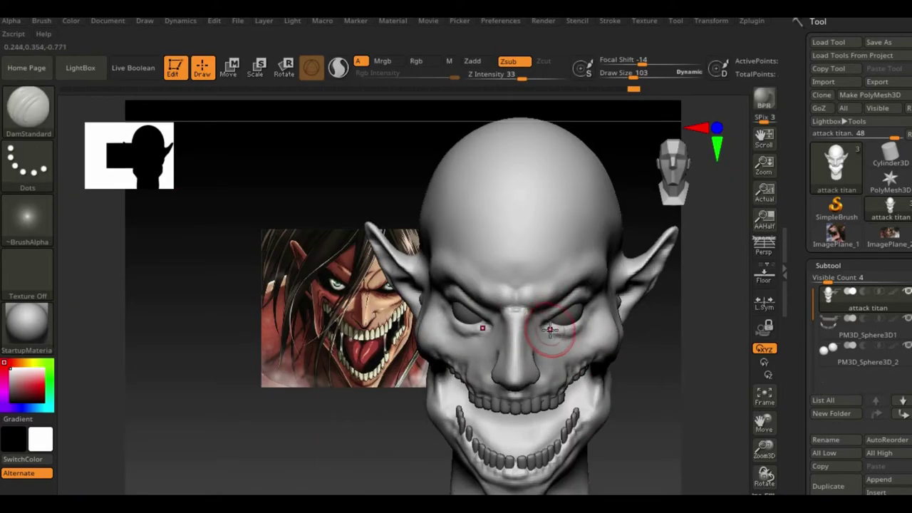
right_drag(577, 364, 597, 292)
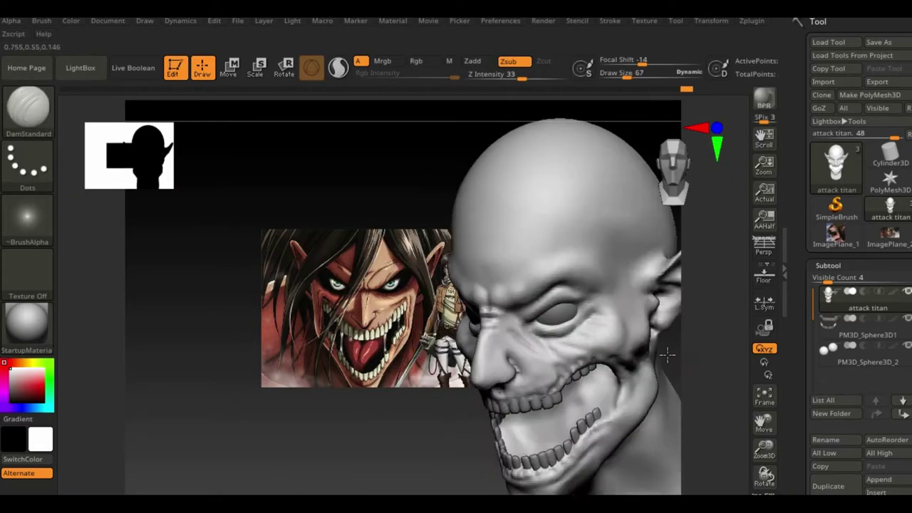
right_drag(616, 415, 548, 385)
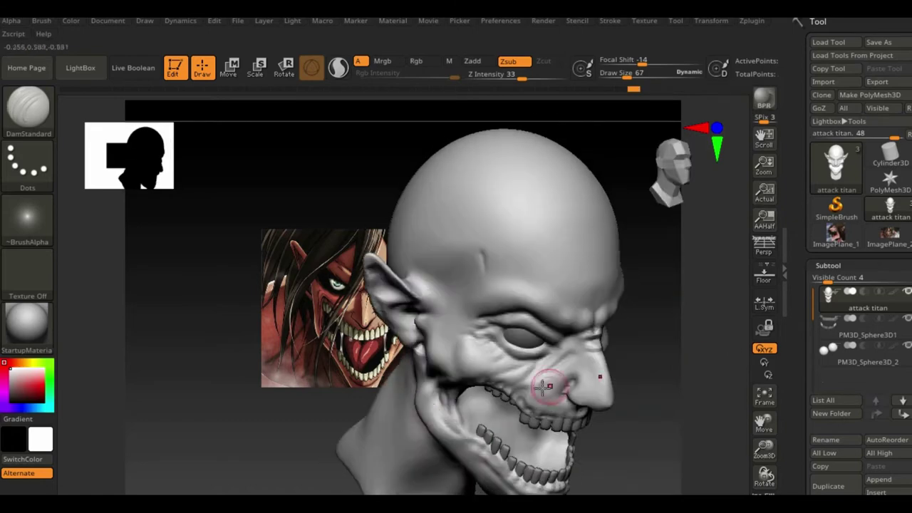
right_drag(552, 488, 647, 322)
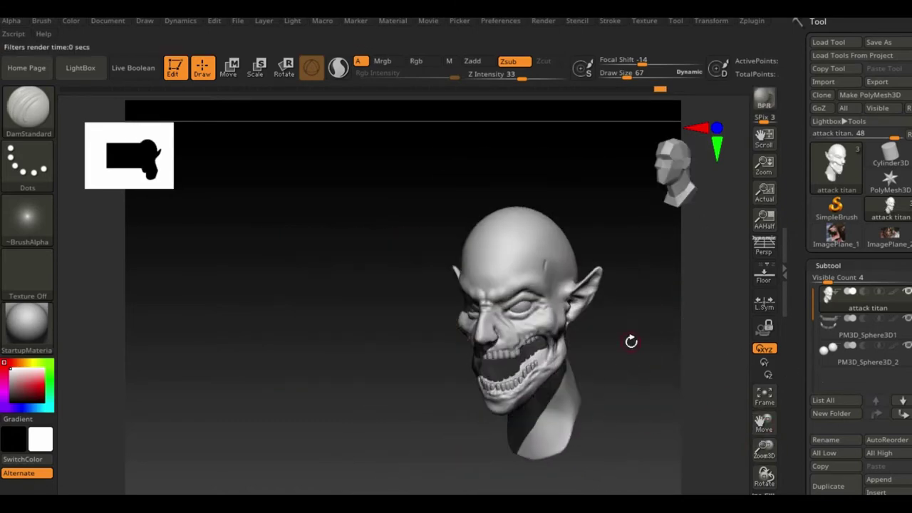
- Refine the head's overall shape again with the Move brush
key(b)
key(m)
key(v)
right_drag(588, 373, 646, 306)
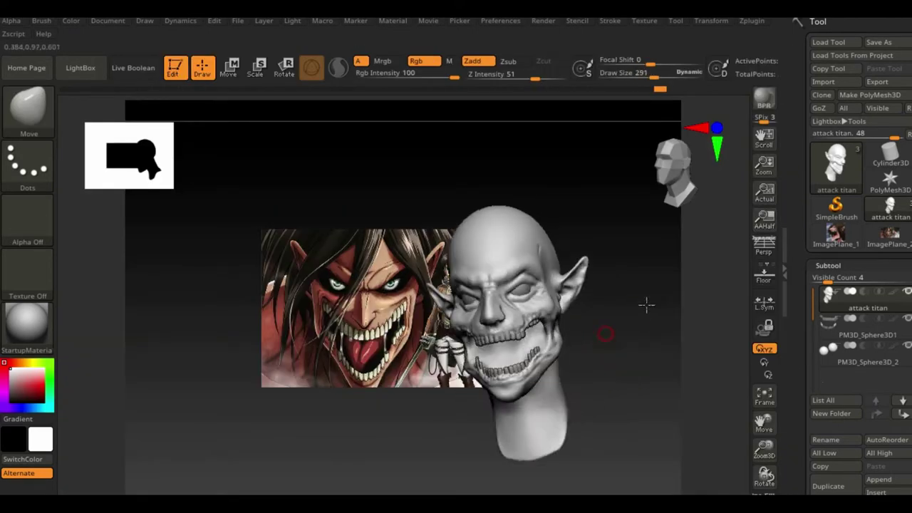
mouse_move(565, 458)
right_down()
mouse_move(620, 371)
mouse_move(639, 381)
mouse_move(502, 228)
mouse_move(625, 327)
right_up()
- Build up the cheeks and jaw with ClayBuildup, then isolate the teeth subtool in Solo mode
key(b)
key(c)
key(b)
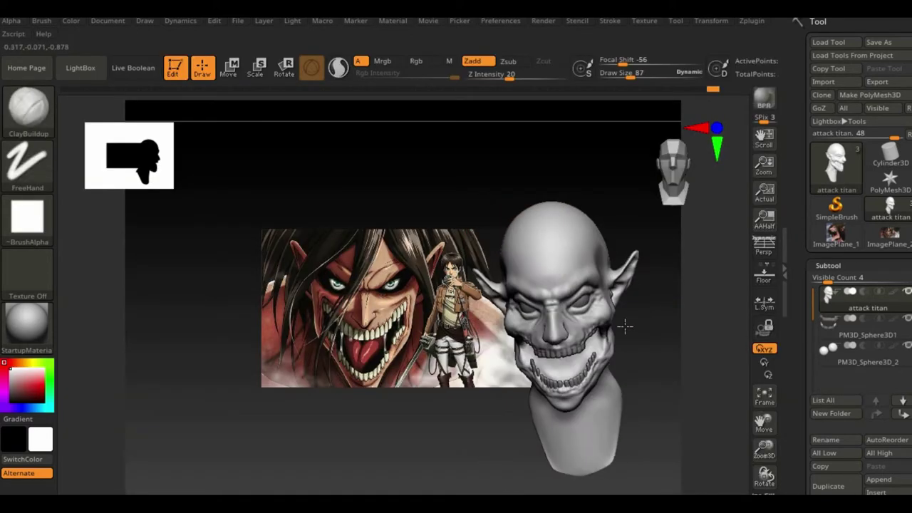
right_drag(595, 228, 497, 235)
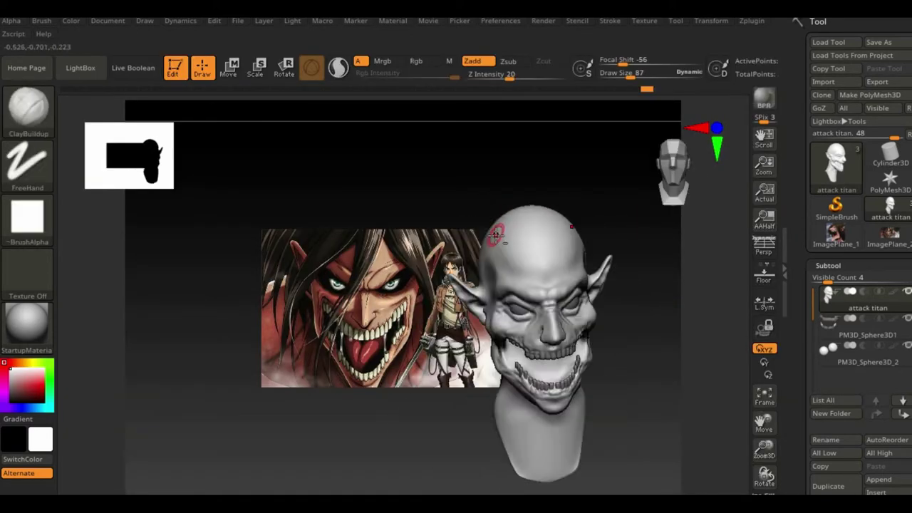
mouse_move(563, 243)
right_down()
mouse_move(601, 285)
mouse_move(494, 309)
mouse_move(468, 394)
right_up()
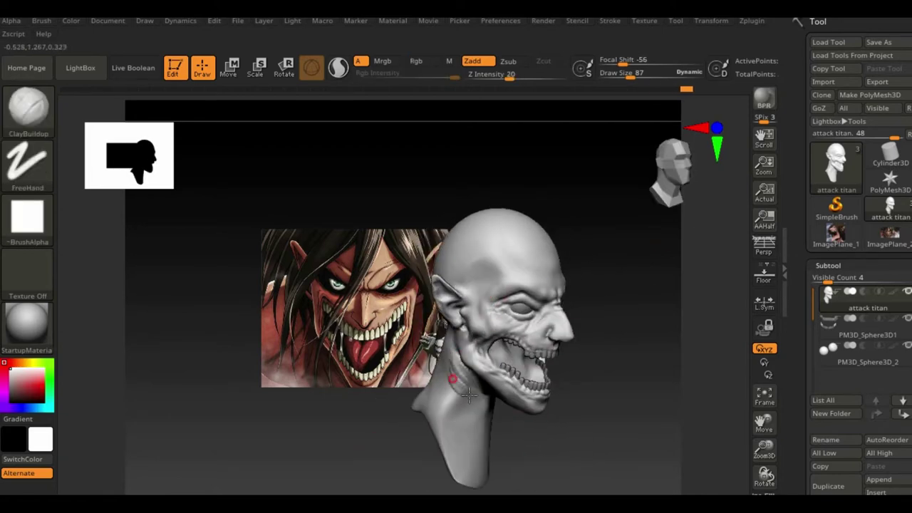
mouse_move(607, 423)
right_down()
mouse_move(477, 383)
mouse_move(663, 374)
mouse_move(558, 399)
mouse_move(623, 285)
mouse_move(610, 361)
right_up()
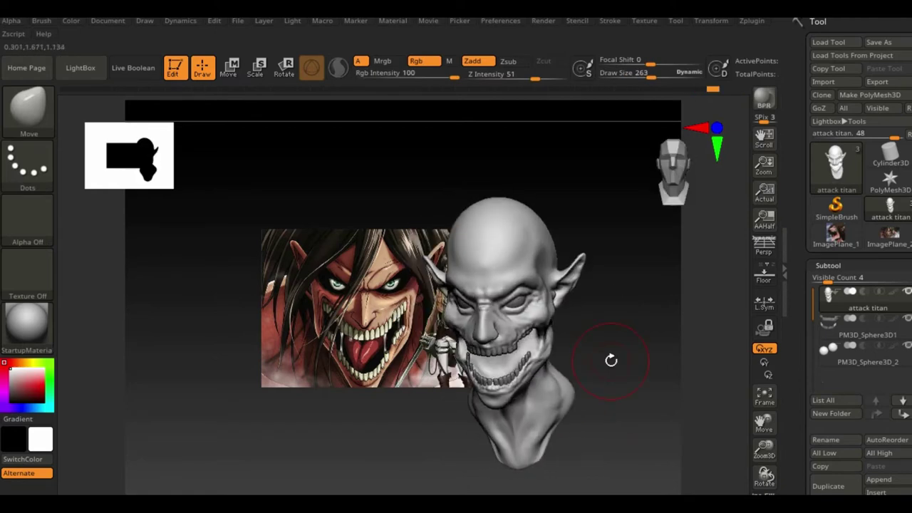
alt+click(421, 230)
right_drag(421, 230, 564, 289)
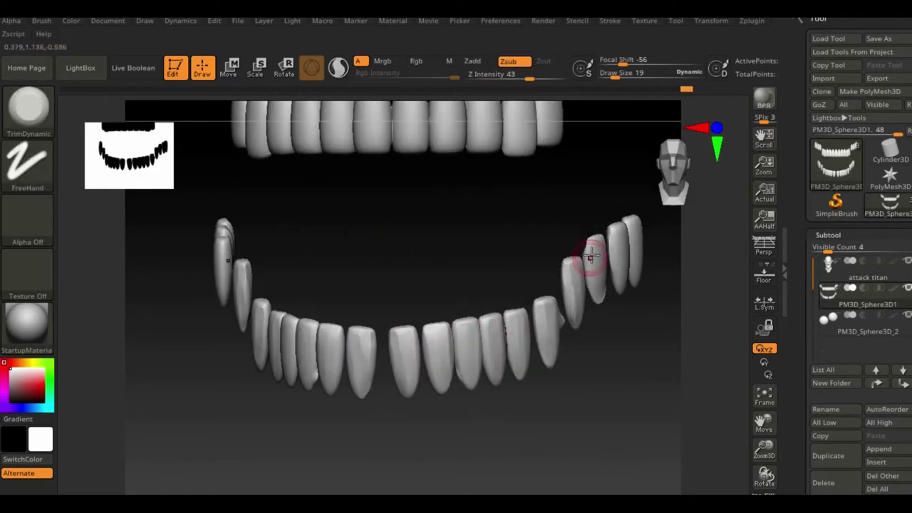
- Flatten the fronts of the teeth with the TrimDynamic brush
right_drag(620, 285, 362, 346)
key(b)
click(154, 87)
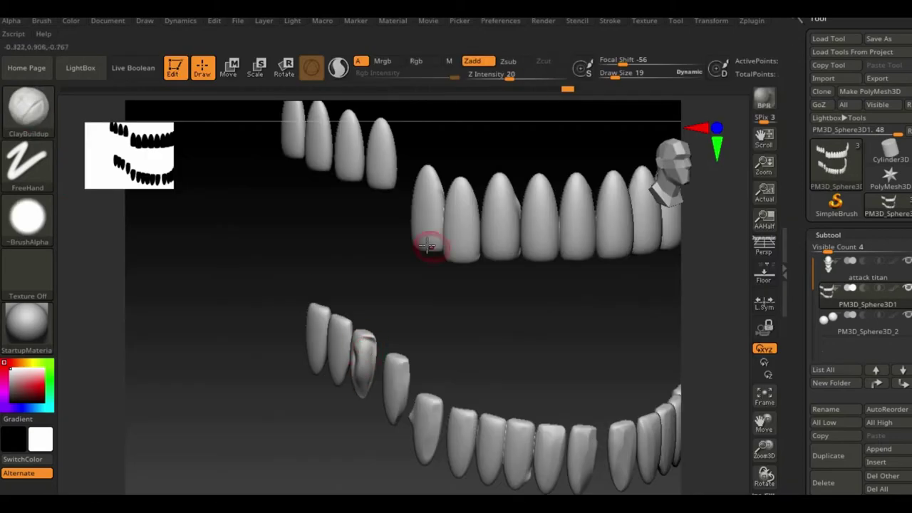
key(b)
key(t)
key(d)
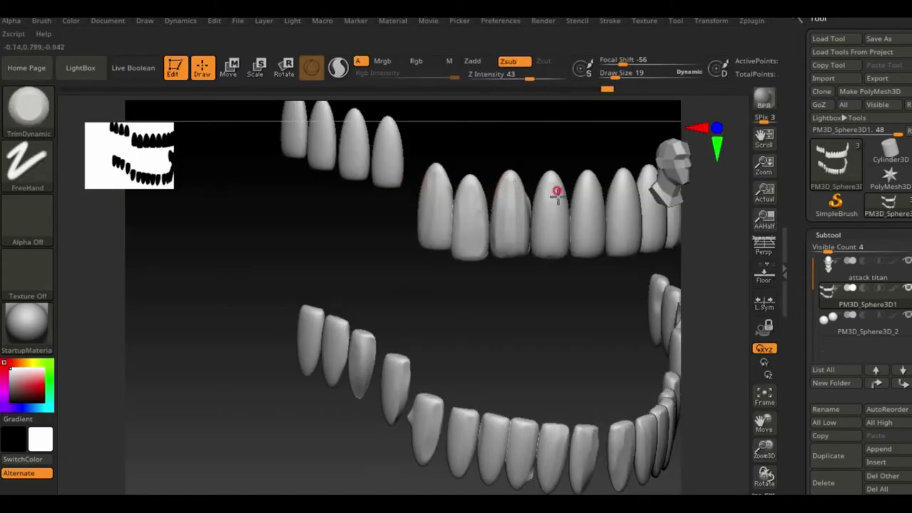
- Carve grooves between the teeth using DamStandard with a Dots stroke
right_drag(630, 218, 295, 393)
key(b)
key(d)
key(s)
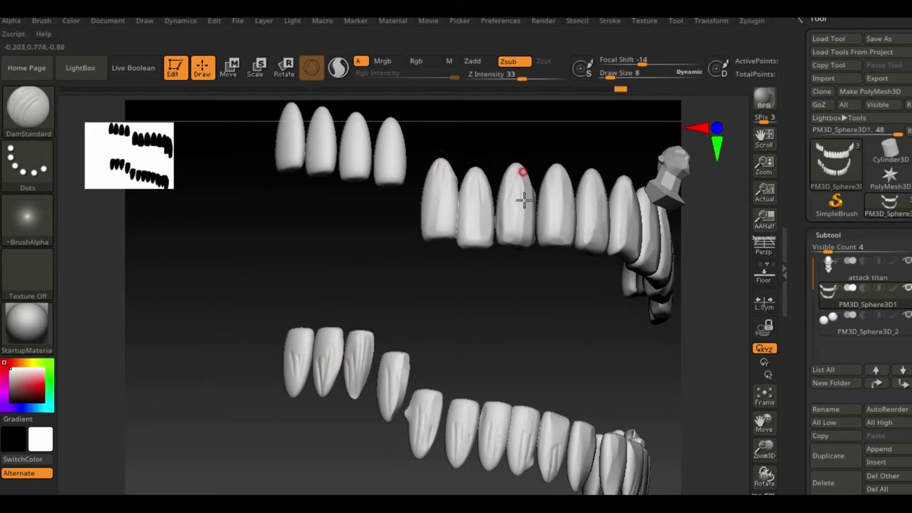
mouse_move(523, 200)
right_down()
mouse_move(551, 335)
mouse_move(407, 176)
right_up()
- Turn off Solo to show the whole head and select the attack titan subtool
key(f)
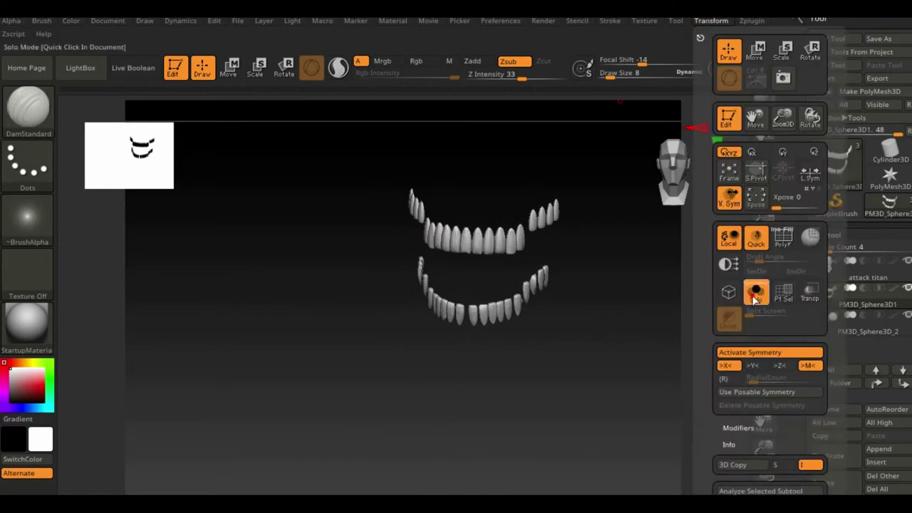
click(755, 298)
click(845, 270)
- Touch up the head with TrimDynamic and the Move brush around the nose
key(b)
key(t)
key(d)
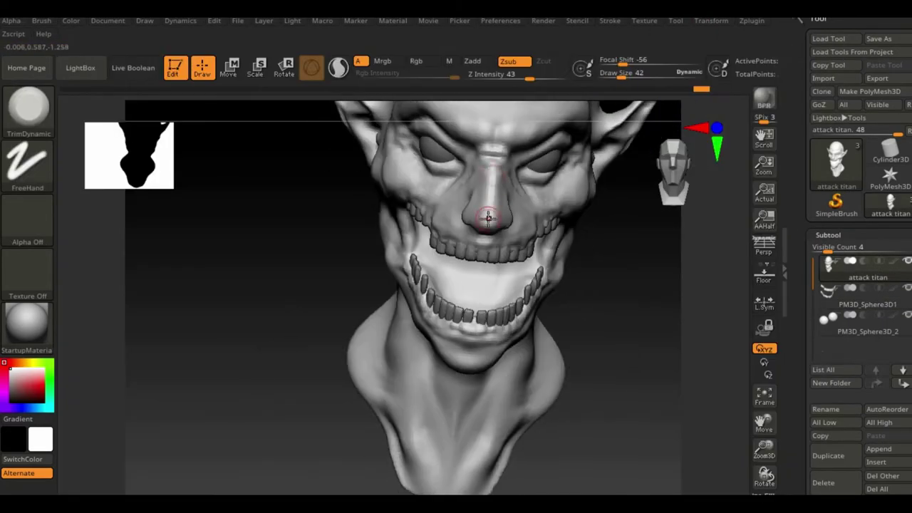
mouse_move(494, 214)
right_down()
mouse_move(584, 139)
mouse_move(610, 244)
mouse_move(477, 287)
right_up()
key(b)
key(m)
key(v)
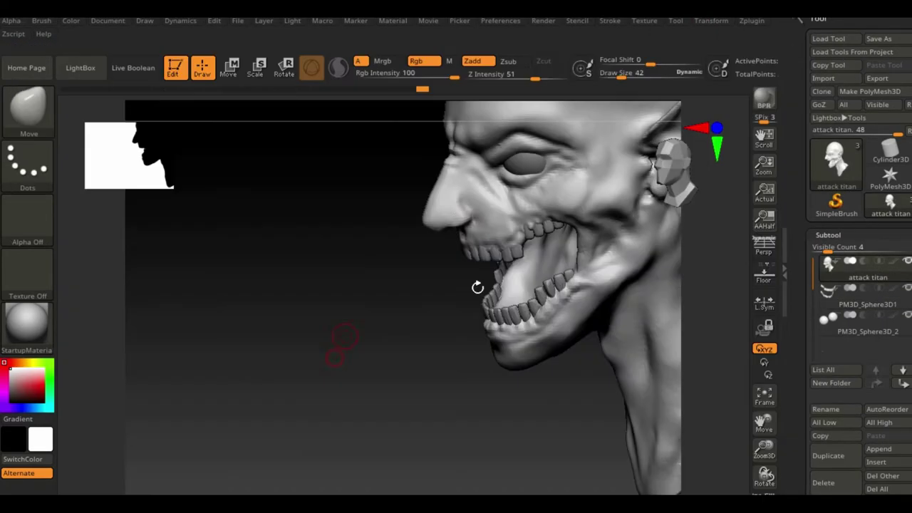
mouse_move(465, 207)
right_down()
mouse_move(550, 271)
mouse_move(442, 247)
mouse_move(511, 375)
right_up()
- Make the teeth subtool active and append a new sphere, ready to move it
key(b)
key(c)
key(b)
mouse_move(429, 187)
right_down()
mouse_move(305, 407)
mouse_move(498, 357)
mouse_move(586, 378)
mouse_move(214, 439)
mouse_move(627, 350)
right_up()
alt+click(305, 407)
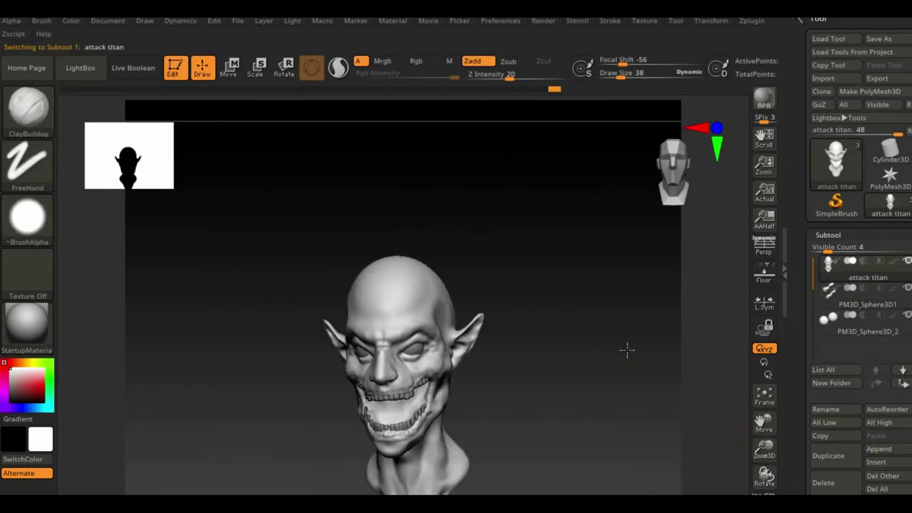
key(ctrl+shift+d)
key(w)
shift+right_drag(396, 230, 570, 235)
- Load the attack-titan picture from the video 31 folder as an image plane
click(645, 20)
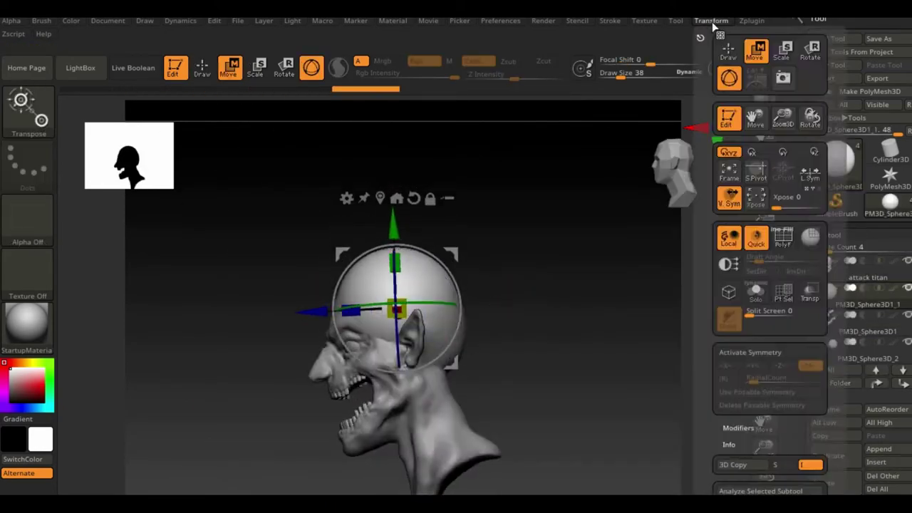
click(676, 468)
click(471, 193)
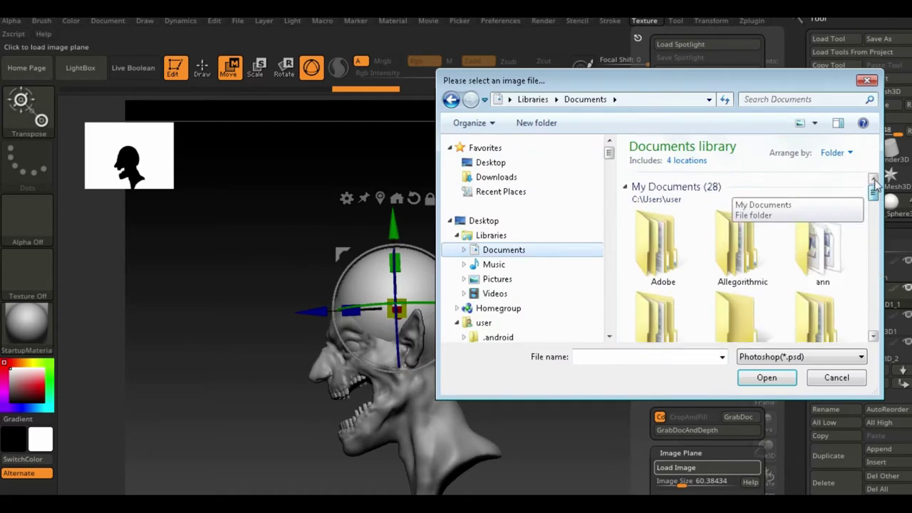
click(509, 301)
click(527, 316)
click(674, 317)
double_click(673, 317)
double_click(741, 214)
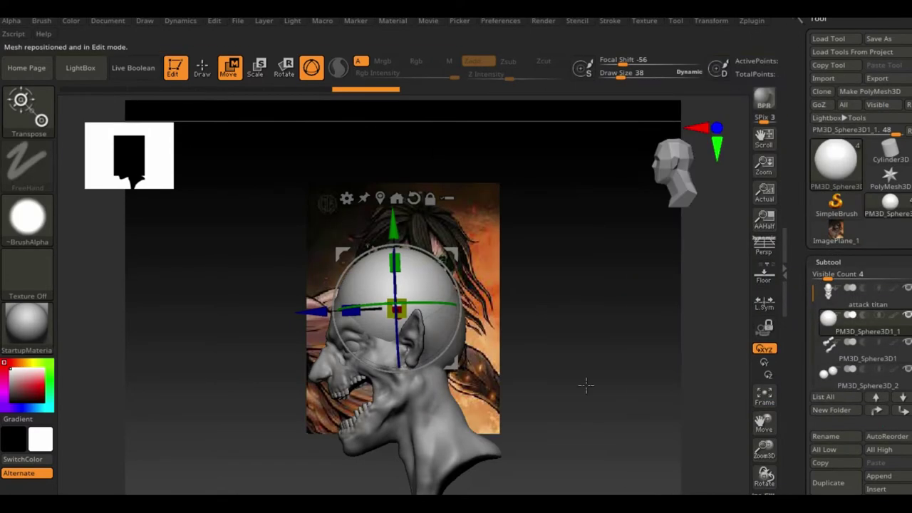
- Return to sculpting mode and expand the DynaMesh settings for the new sphere
drag(717, 356, 688, 393)
key(q)
click(828, 262)
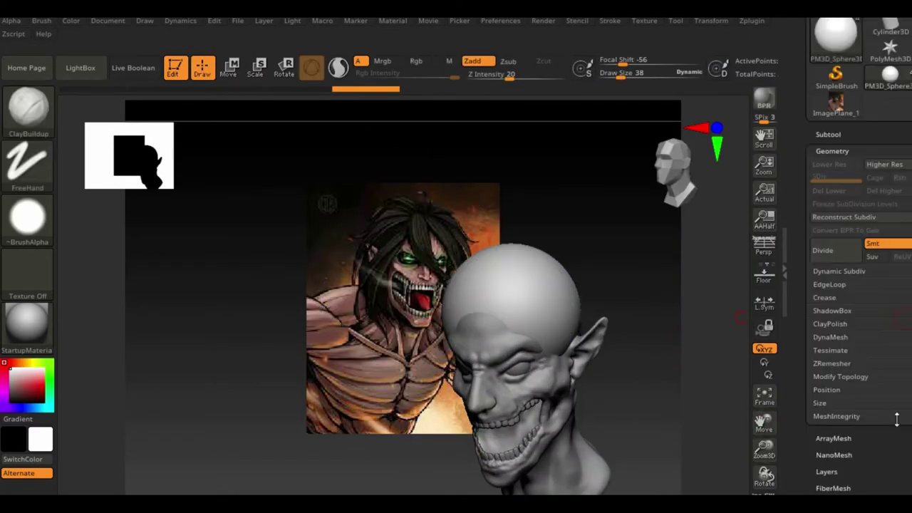
scroll(844, 300, down, 3)
click(843, 296)
key(space)
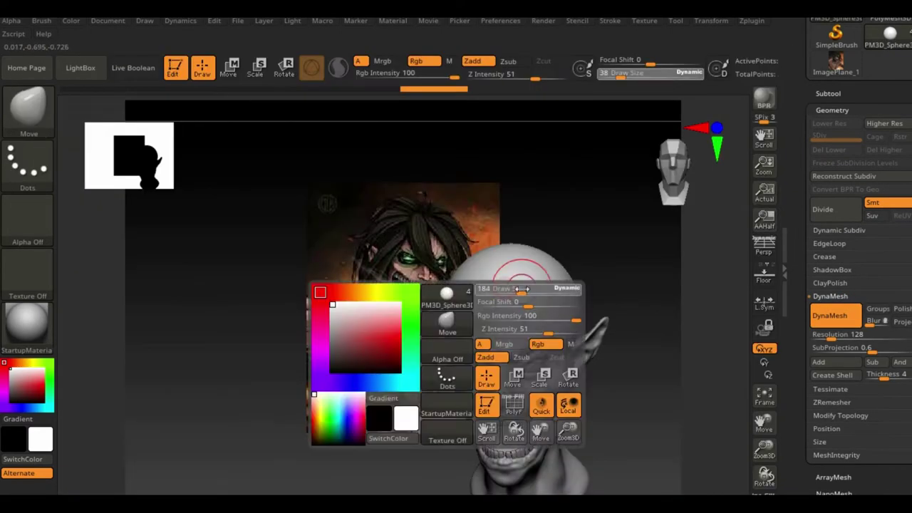
- Push the new sphere over the back of the skull, then select the PM3D_Sphere3D1_2 subtool
mouse_move(546, 329)
right_down()
mouse_move(534, 318)
mouse_move(582, 325)
mouse_move(606, 261)
mouse_move(580, 306)
right_up()
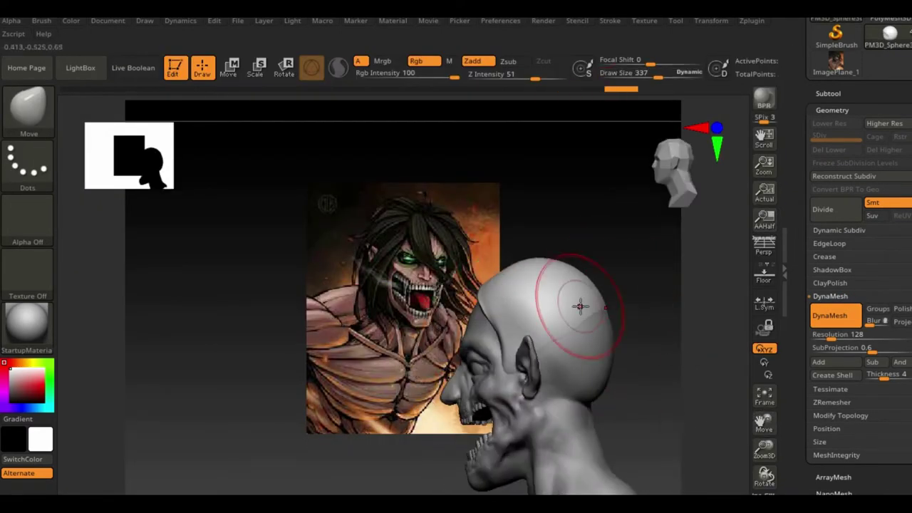
right_drag(527, 346, 572, 397)
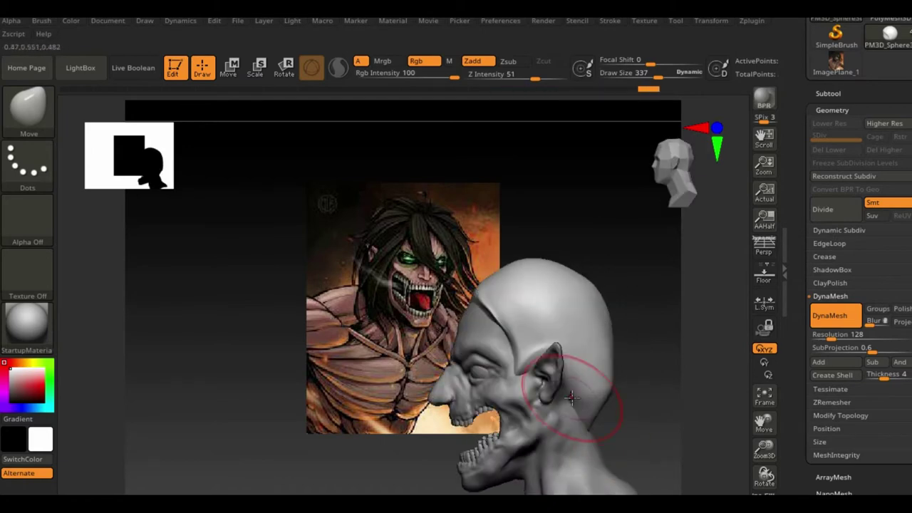
mouse_move(661, 334)
right_down()
mouse_move(670, 371)
mouse_move(661, 378)
mouse_move(499, 299)
mouse_move(578, 350)
mouse_move(576, 340)
mouse_move(572, 359)
mouse_move(638, 347)
mouse_move(552, 299)
right_up()
key(space)
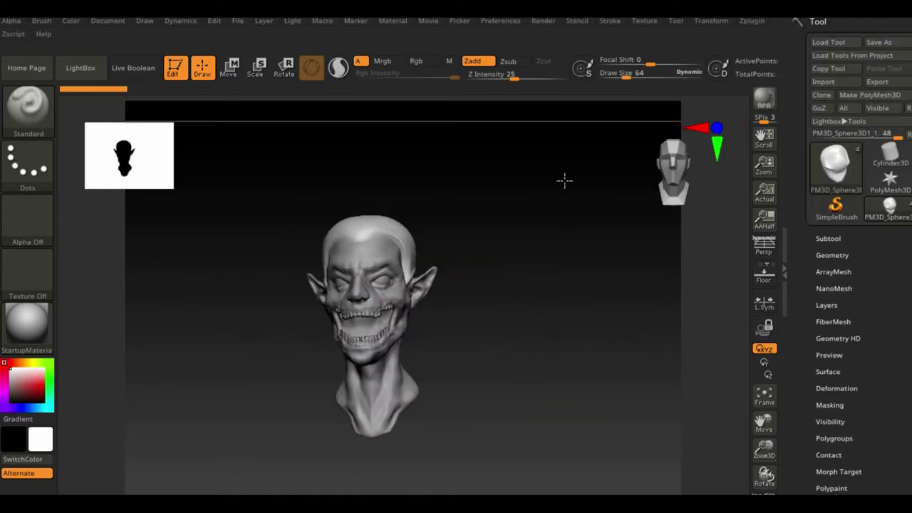
right_drag(565, 181, 578, 240)
click(828, 238)
- Move the second sphere in front of the face and slice it with TrimCurve
key(w)
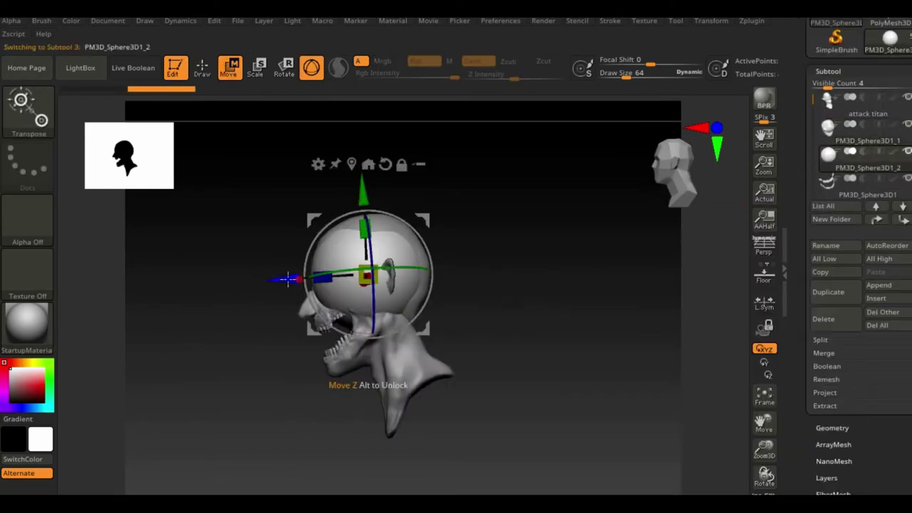
mouse_move(542, 300)
right_down()
mouse_move(498, 362)
mouse_move(382, 346)
right_up()
key(b)
key(t)
key(c)
ctrl+shift+drag(389, 492, 390, 194)
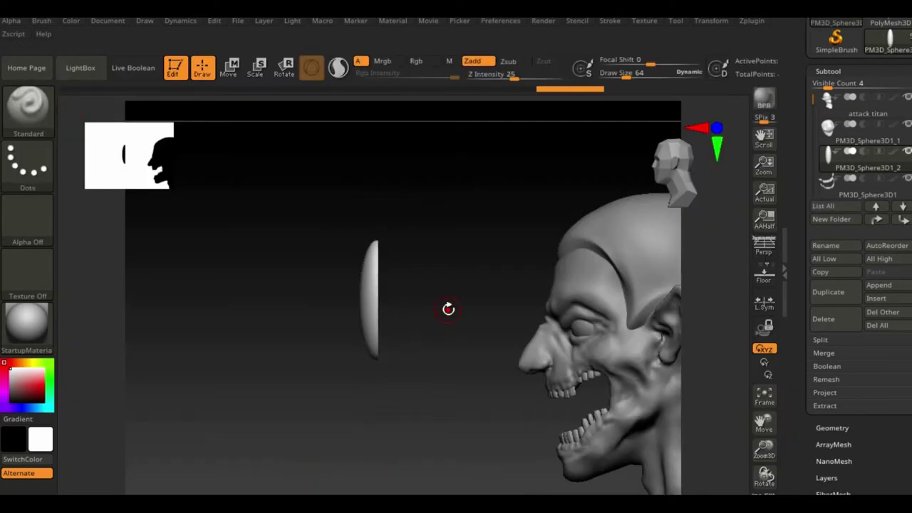
- Trim the sphere down to a thin sliver from a side view
right_drag(448, 308, 378, 447)
key(w)
mouse_move(366, 138)
right_down()
mouse_move(505, 209)
mouse_move(424, 434)
right_up()
key(q)
key(b)
key(s)
key(t)
alt+right_drag(635, 397, 324, 228)
- Bend the thin shape toward the head with the Transpose gizmo
key(w)
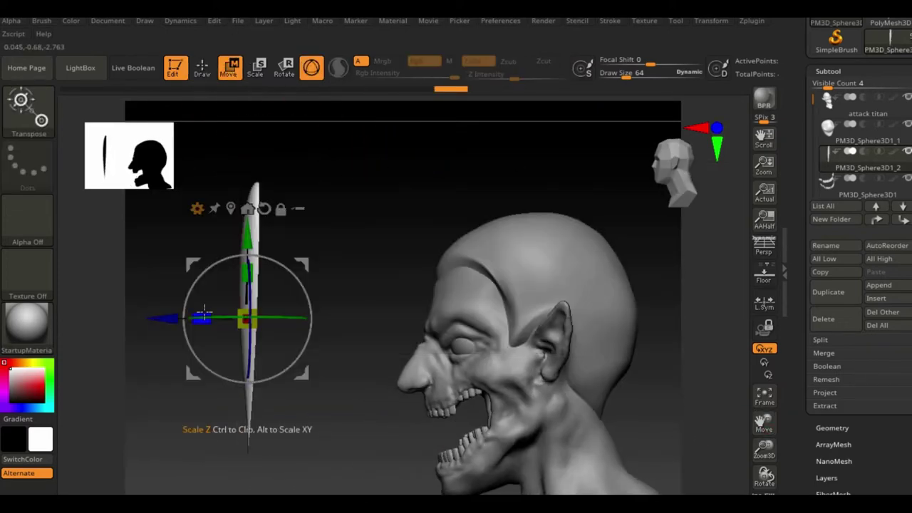
right_drag(330, 332, 478, 277)
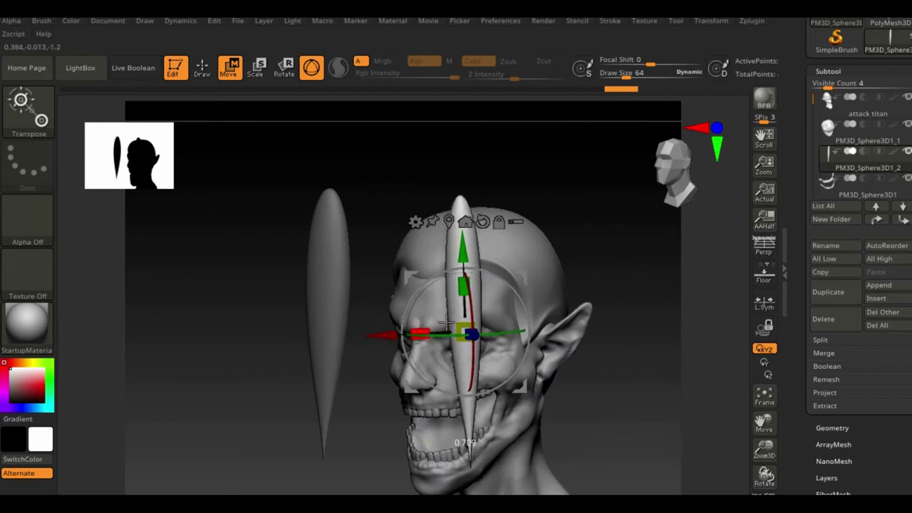
mouse_move(443, 322)
right_down()
mouse_move(498, 306)
mouse_move(399, 271)
right_up()
- Bend the hair lock into a curve and slide it down over the side of the head
drag(480, 138, 397, 257)
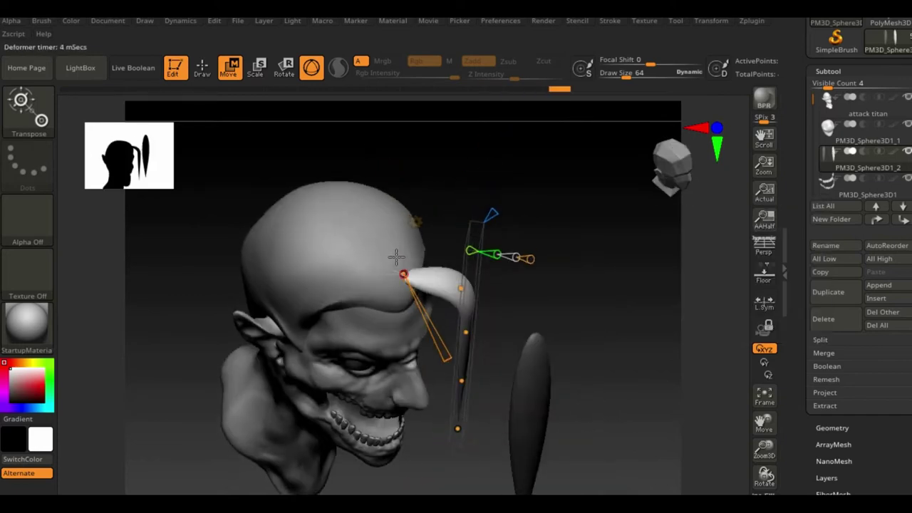
right_drag(396, 257, 484, 308)
mouse_move(559, 417)
right_down()
mouse_move(397, 407)
mouse_move(350, 383)
mouse_move(496, 348)
mouse_move(564, 487)
right_up()
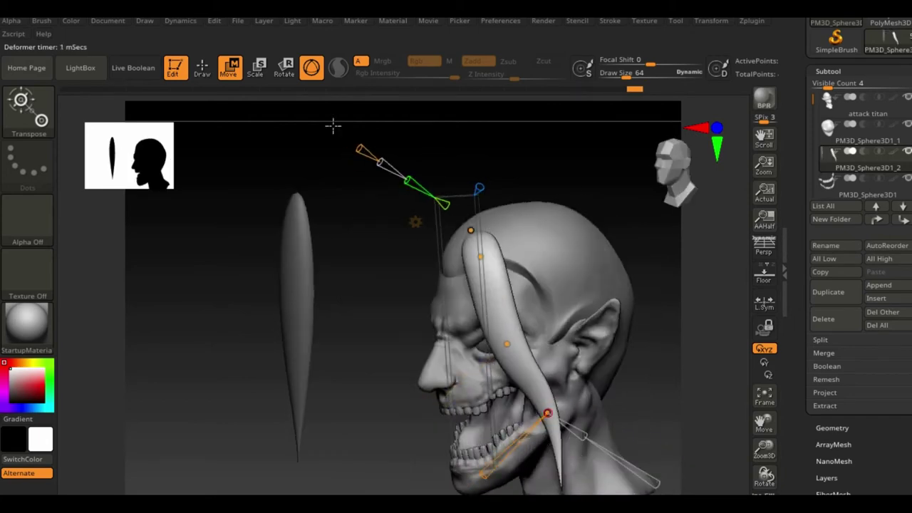
mouse_move(458, 326)
right_down()
mouse_move(335, 326)
mouse_move(442, 253)
right_up()
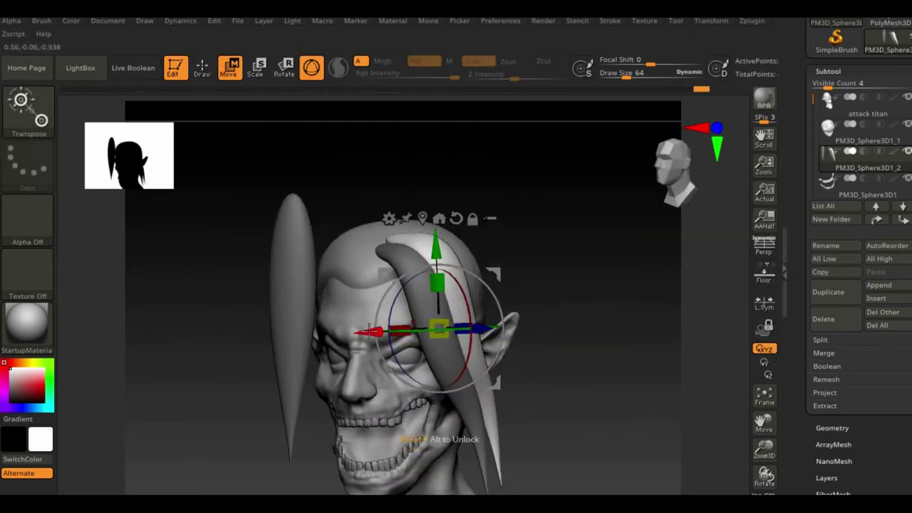
mouse_move(369, 330)
right_down()
mouse_move(594, 316)
mouse_move(381, 326)
right_up()
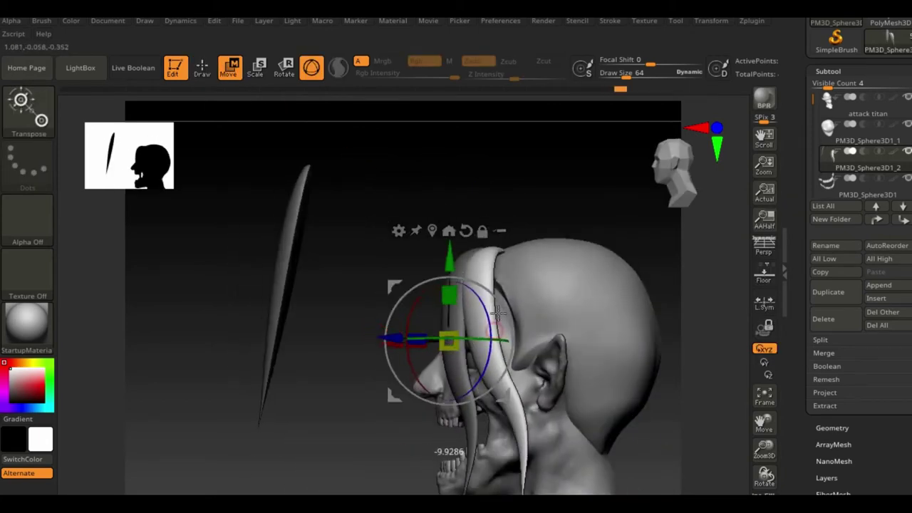
right_drag(319, 399, 465, 365)
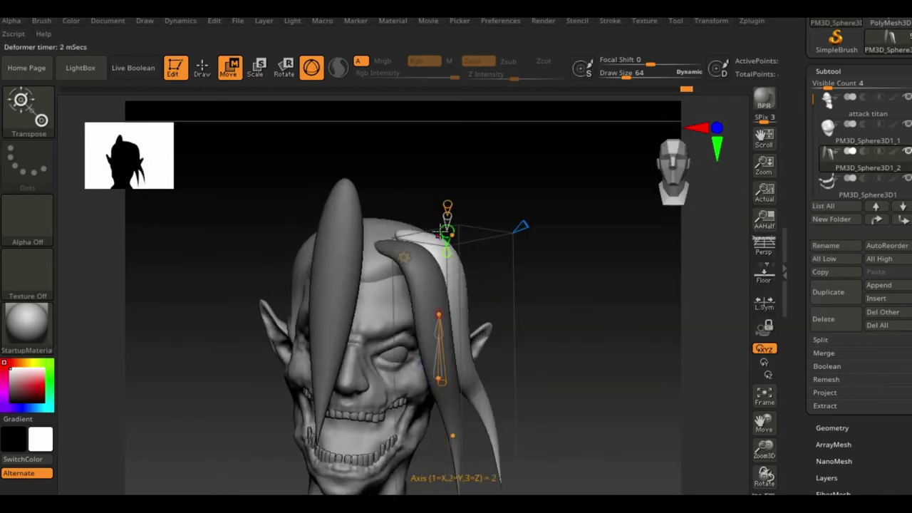
right_drag(427, 427, 550, 421)
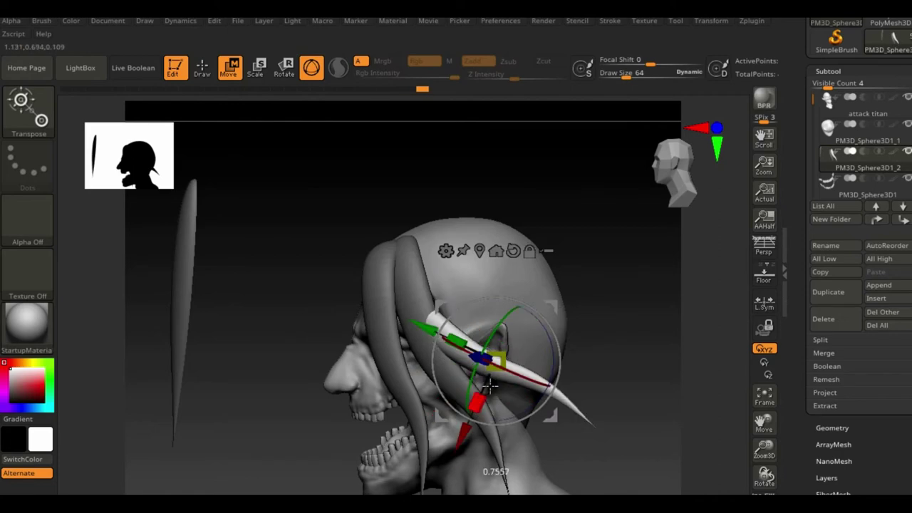
drag(490, 386, 546, 326)
- Refine the strands' placement with the Move brush from front and side views
right_drag(438, 287, 665, 354)
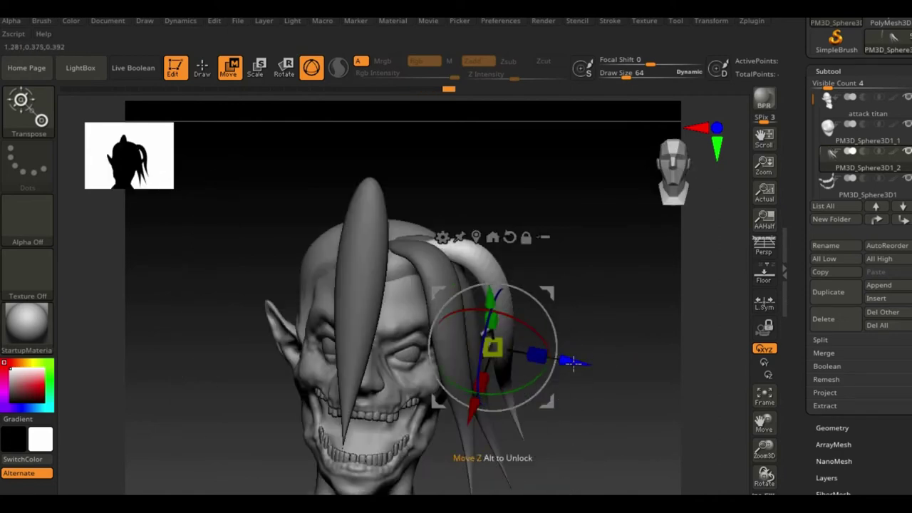
right_drag(573, 362, 560, 305)
key(q)
key(b)
key(m)
key(v)
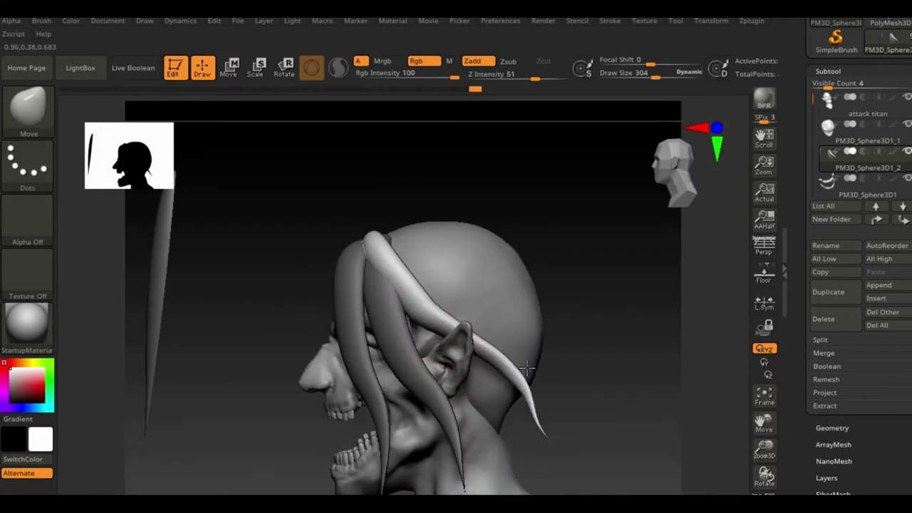
mouse_move(527, 367)
right_down()
mouse_move(612, 409)
mouse_move(501, 204)
mouse_move(540, 277)
mouse_move(515, 430)
mouse_move(264, 105)
right_up()
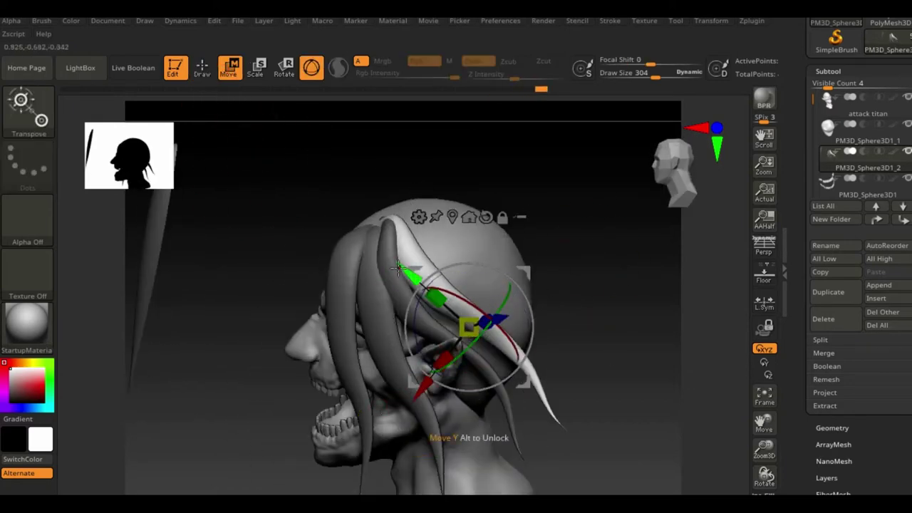
right_drag(469, 287, 216, 77)
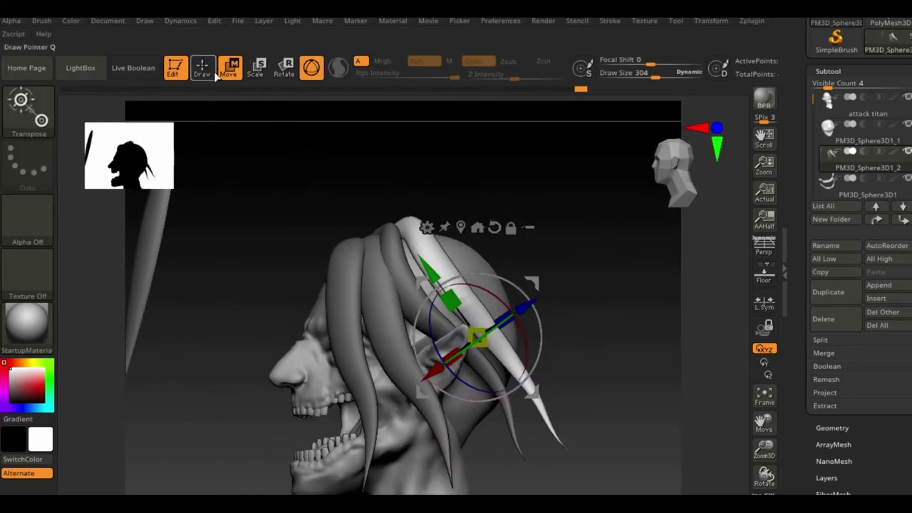
mouse_move(506, 491)
right_down()
mouse_move(542, 394)
mouse_move(509, 387)
mouse_move(687, 387)
mouse_move(465, 198)
mouse_move(648, 226)
mouse_move(763, 449)
right_up()
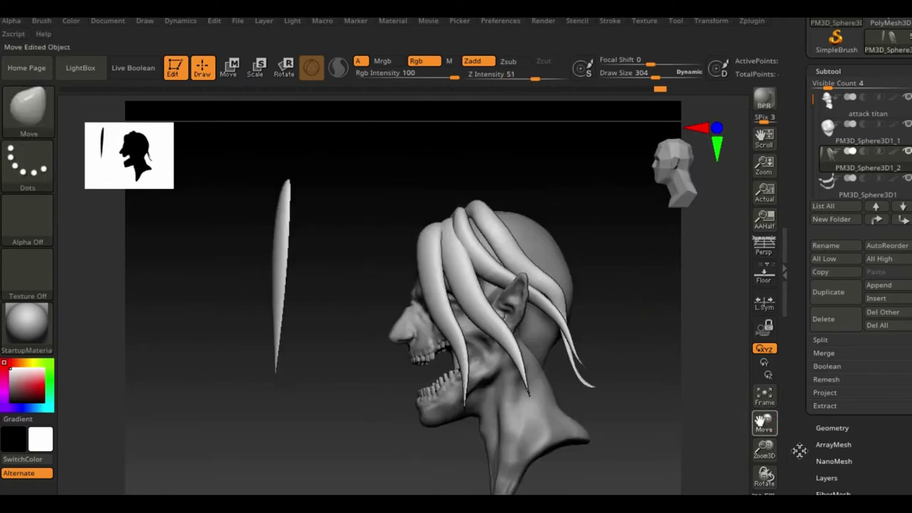
- Rotate the hair strand and bend it down behind the head along an action line
click(230, 68)
alt+click(570, 278)
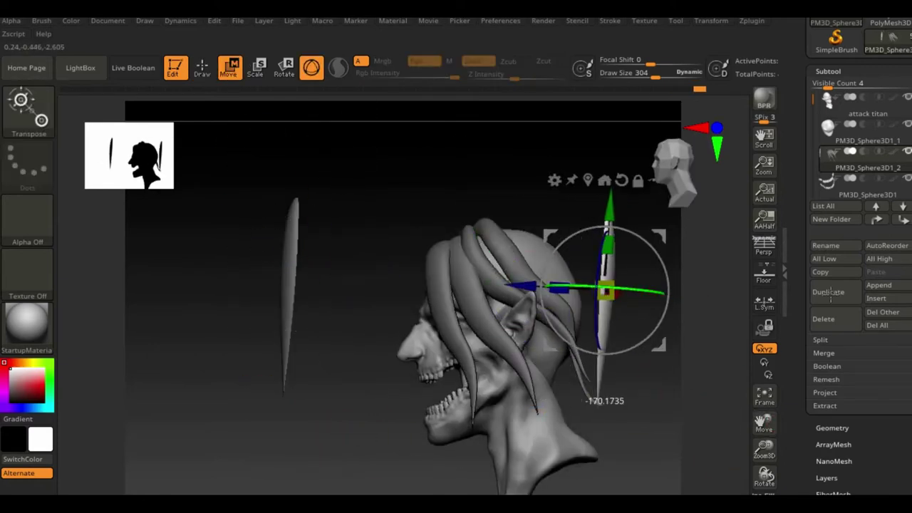
right_drag(570, 278, 642, 251)
mouse_move(472, 383)
right_down()
mouse_move(636, 453)
mouse_move(586, 448)
mouse_move(591, 188)
right_up()
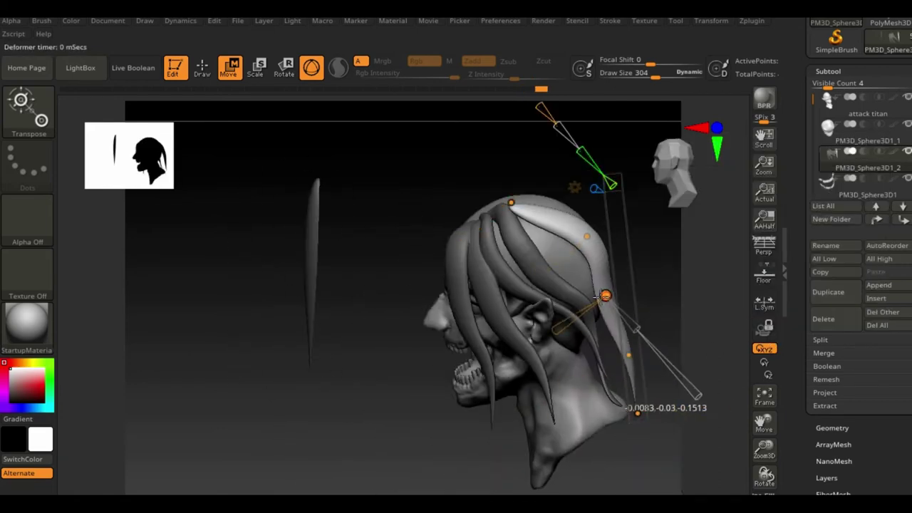
drag(621, 388, 641, 408)
drag(581, 233, 601, 358)
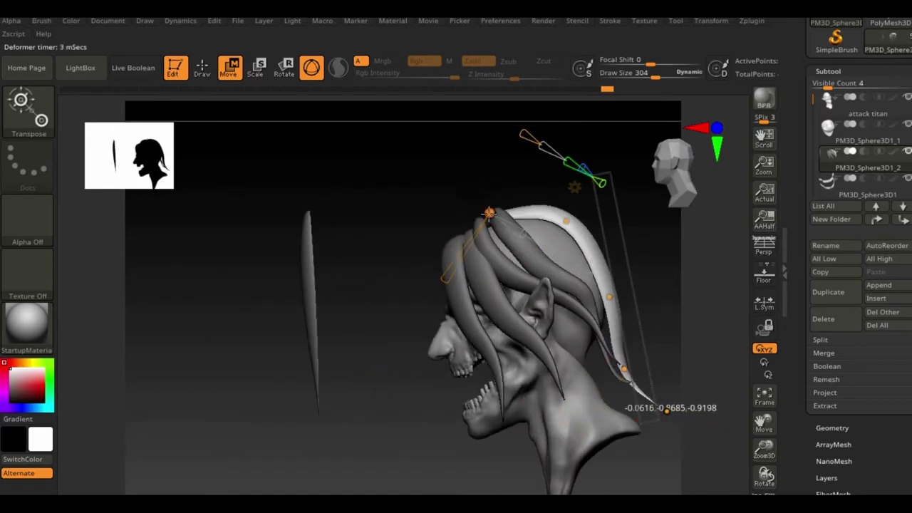
mouse_move(666, 410)
mouse_down()
mouse_move(433, 325)
mouse_move(620, 409)
mouse_move(340, 393)
mouse_up()
- Move the bent strand down and left, rotate it into place, and reselect the Move brush
click(202, 68)
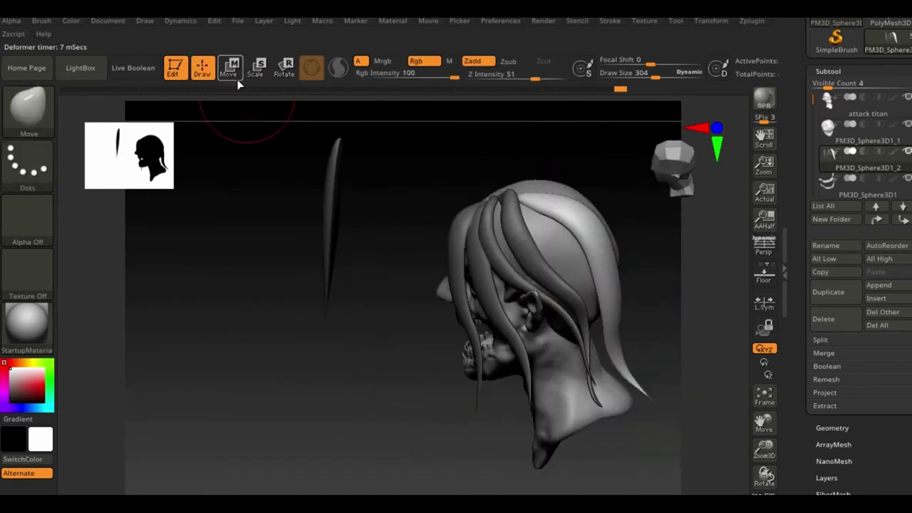
drag(650, 259, 653, 289)
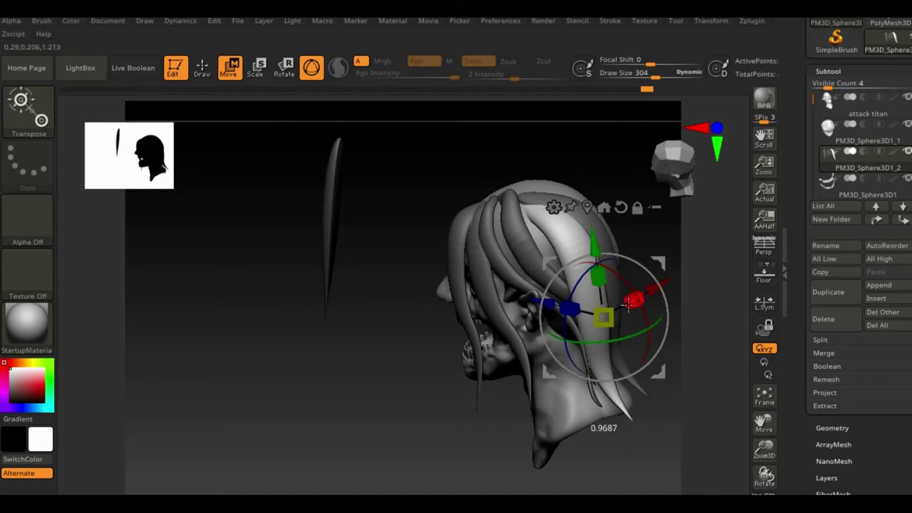
mouse_move(575, 302)
mouse_down()
mouse_move(592, 335)
mouse_move(580, 254)
mouse_up()
key(b)
key(m)
key(v)
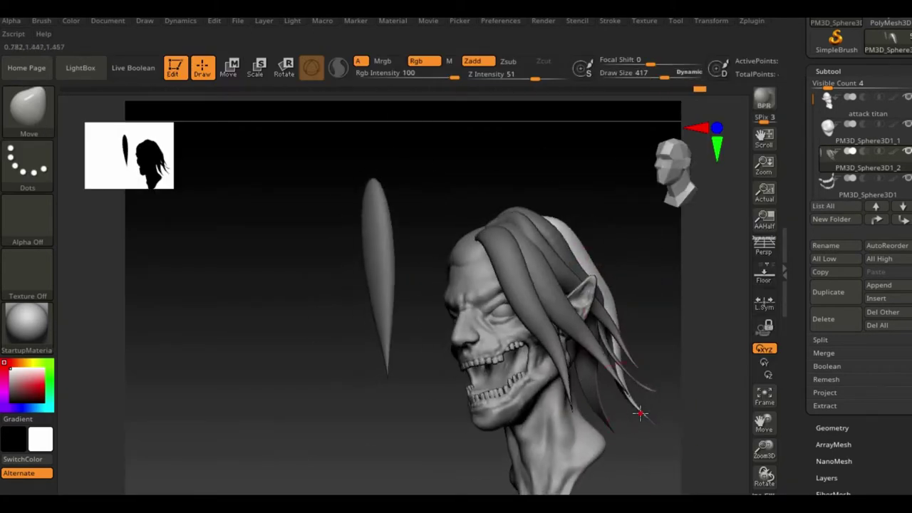
mouse_move(664, 418)
mouse_down()
mouse_move(727, 370)
mouse_move(668, 371)
mouse_move(672, 330)
mouse_move(632, 283)
mouse_move(549, 325)
mouse_move(224, 437)
mouse_up()
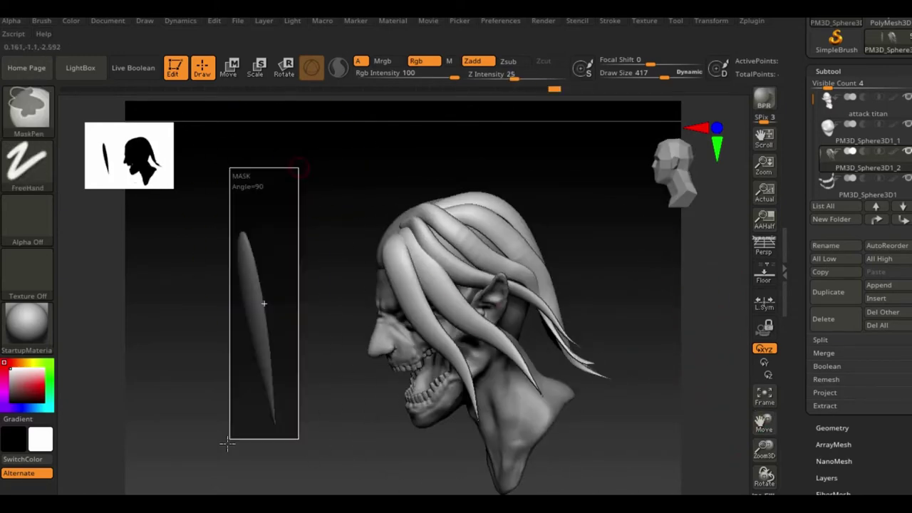
- Mirror the hair strands to the other side with Zplugin > SubTool Master > Mirror
click(752, 20)
click(806, 260)
click(784, 295)
click(399, 297)
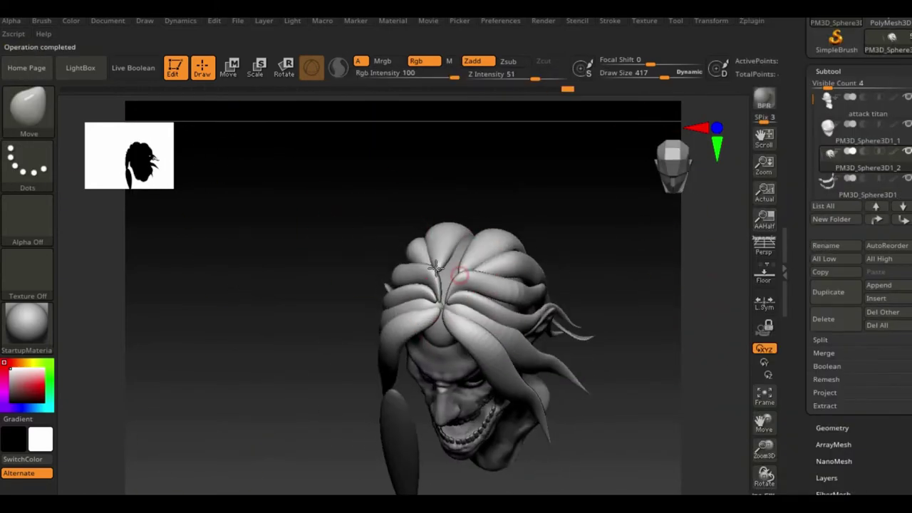
mouse_move(463, 249)
mouse_down()
mouse_move(611, 200)
mouse_move(582, 285)
mouse_move(666, 271)
mouse_move(446, 396)
mouse_move(480, 305)
mouse_up()
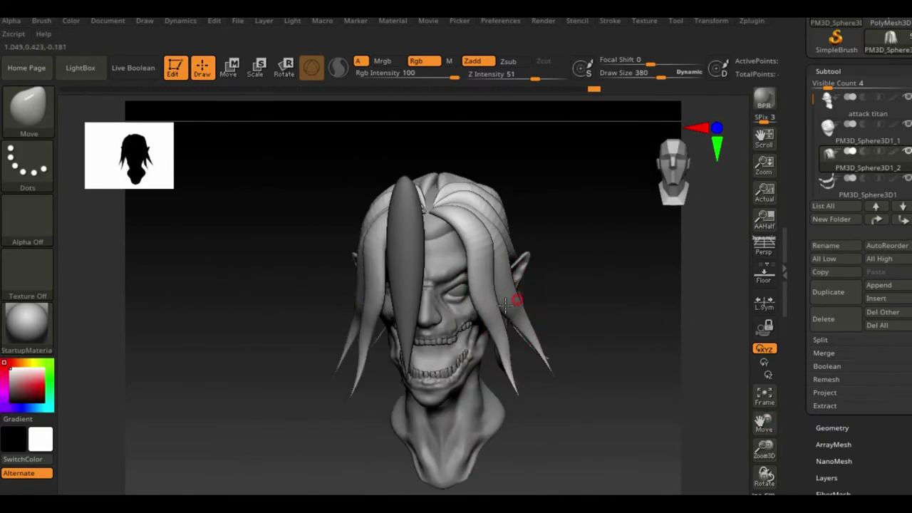
mouse_move(508, 335)
mouse_down()
mouse_move(667, 285)
mouse_move(584, 261)
mouse_up()
- Set brush size to 230, resize the leaf-shaped lock, and bend it past the jaw toward the nose
key(space)
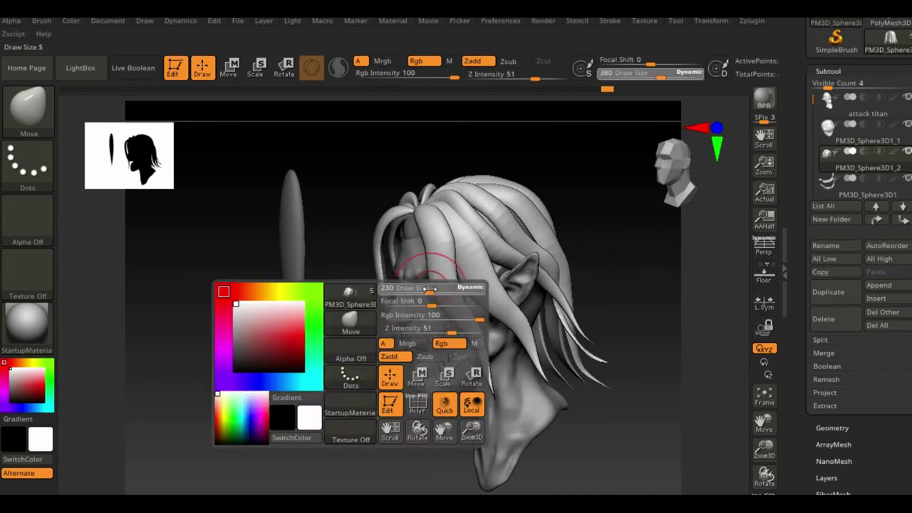
mouse_move(304, 394)
mouse_down()
mouse_move(427, 321)
mouse_move(214, 121)
mouse_up()
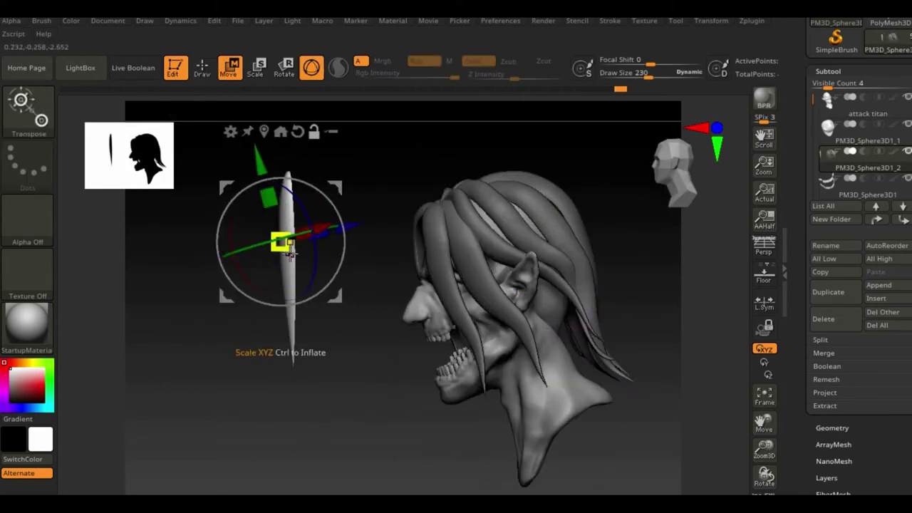
mouse_move(342, 215)
mouse_down()
mouse_move(377, 432)
mouse_move(391, 396)
mouse_move(409, 429)
mouse_move(265, 354)
mouse_move(476, 155)
mouse_move(427, 399)
mouse_move(359, 308)
mouse_up()
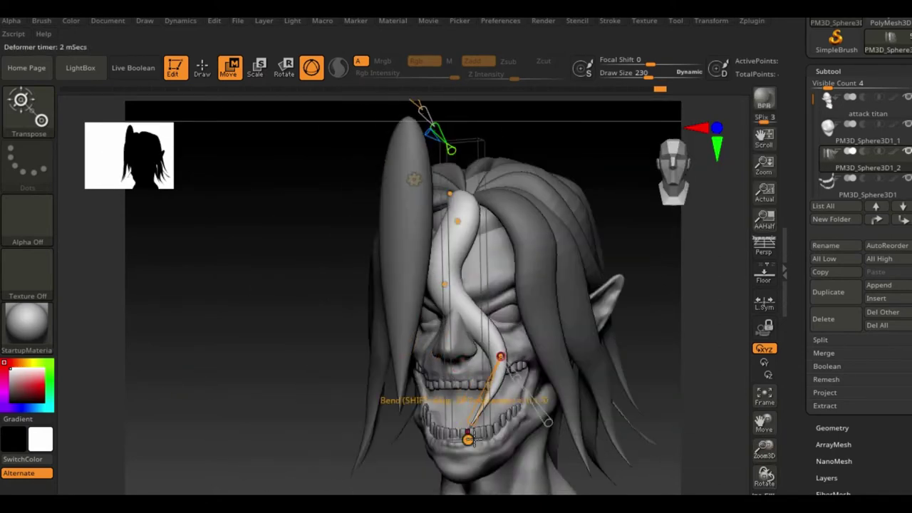
mouse_move(468, 440)
mouse_down()
mouse_move(399, 399)
mouse_move(497, 367)
mouse_up()
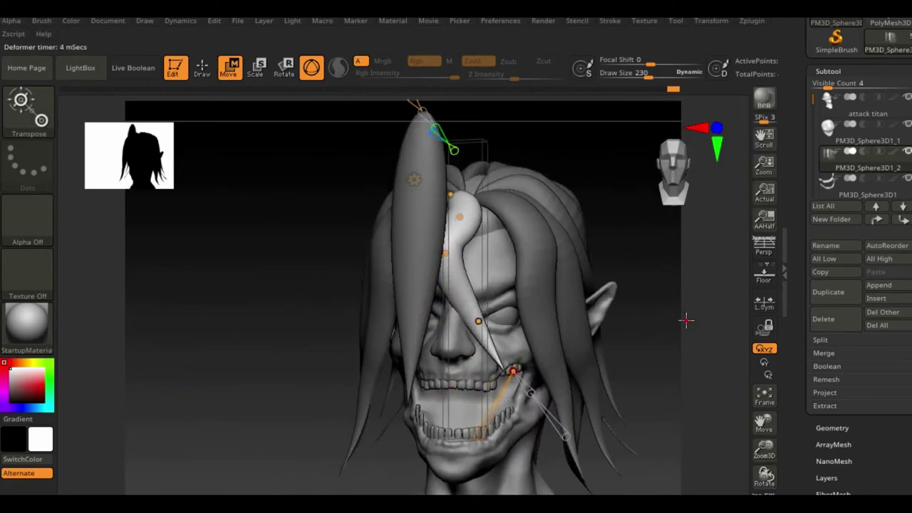
drag(686, 320, 430, 274)
mouse_move(207, 90)
mouse_down()
mouse_move(263, 335)
mouse_move(253, 358)
mouse_move(565, 285)
mouse_up()
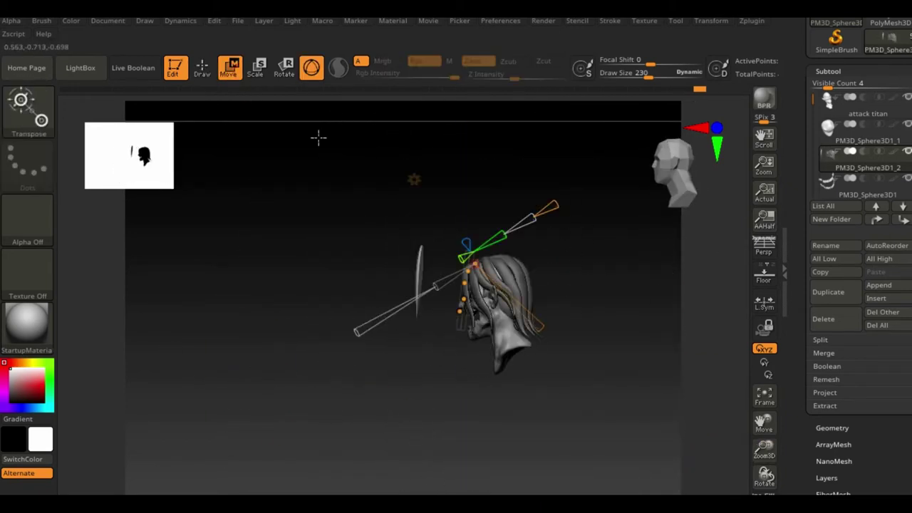
- Rotate the lock about 84 degrees and curve it with the Bend Curve deformer
key(y)
drag(628, 307, 461, 280)
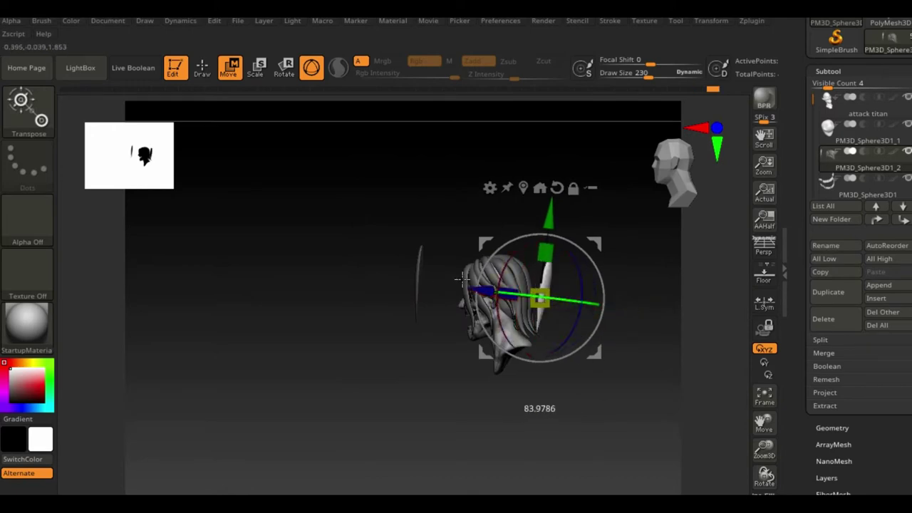
mouse_move(579, 245)
mouse_down()
mouse_move(486, 306)
mouse_move(550, 295)
mouse_up()
click(505, 186)
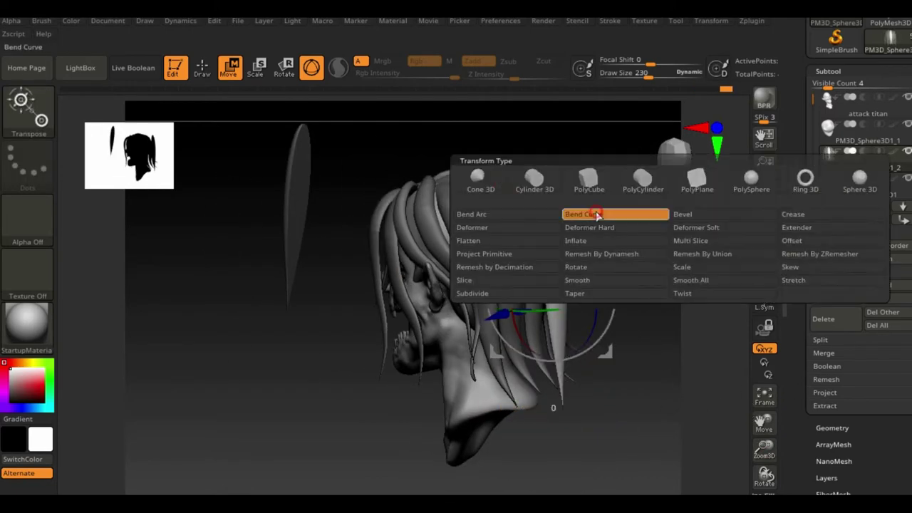
click(586, 210)
drag(437, 153, 471, 214)
drag(528, 242, 553, 253)
mouse_move(514, 390)
mouse_down()
mouse_move(622, 415)
mouse_move(659, 286)
mouse_move(627, 289)
mouse_up()
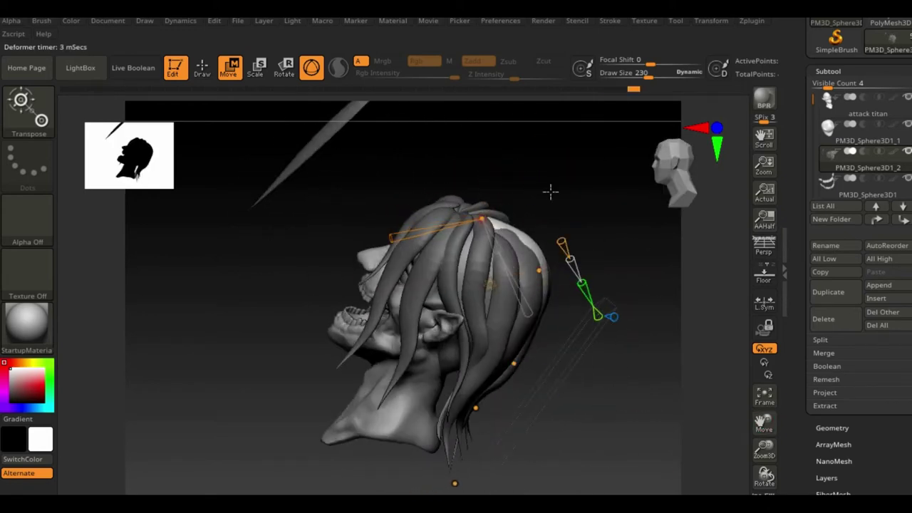
mouse_move(550, 191)
mouse_down()
mouse_move(285, 325)
mouse_move(358, 163)
mouse_move(417, 147)
mouse_up()
- With DamStandard at draw size 85, carve strand grooves along the hair at the hairline, crown and back
key(b)
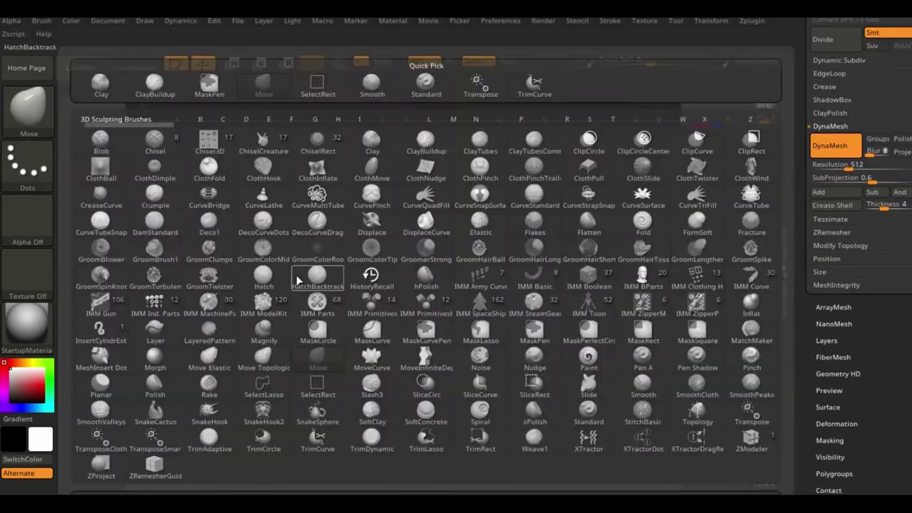
key(d)
key(s)
drag(379, 285, 370, 284)
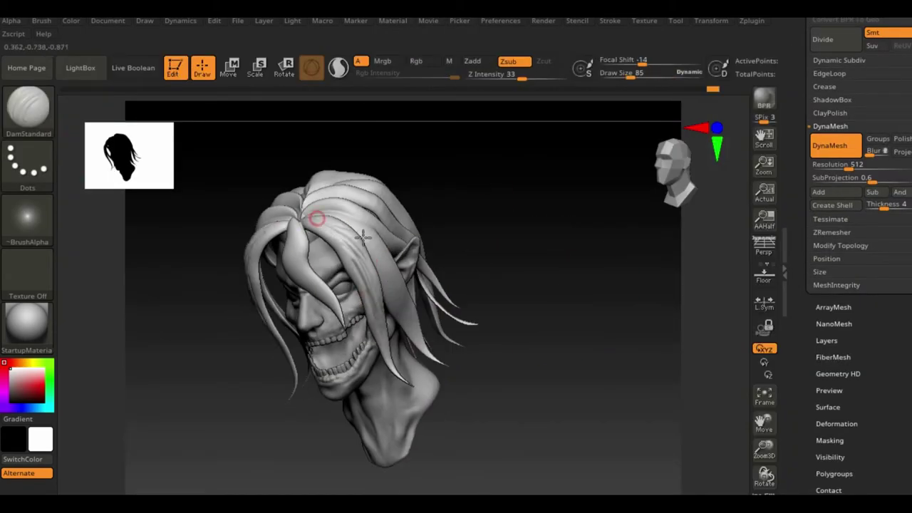
drag(362, 238, 325, 208)
mouse_move(381, 217)
mouse_down()
mouse_move(567, 259)
mouse_move(407, 220)
mouse_up()
mouse_move(507, 261)
mouse_down()
mouse_move(420, 207)
mouse_move(482, 222)
mouse_up()
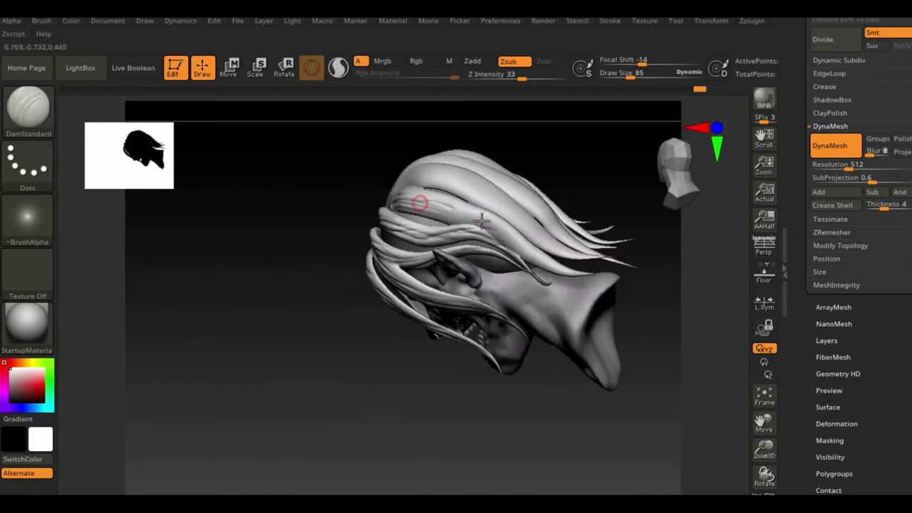
mouse_move(584, 274)
mouse_down()
mouse_move(444, 191)
mouse_move(570, 206)
mouse_move(446, 358)
mouse_move(503, 284)
mouse_up()
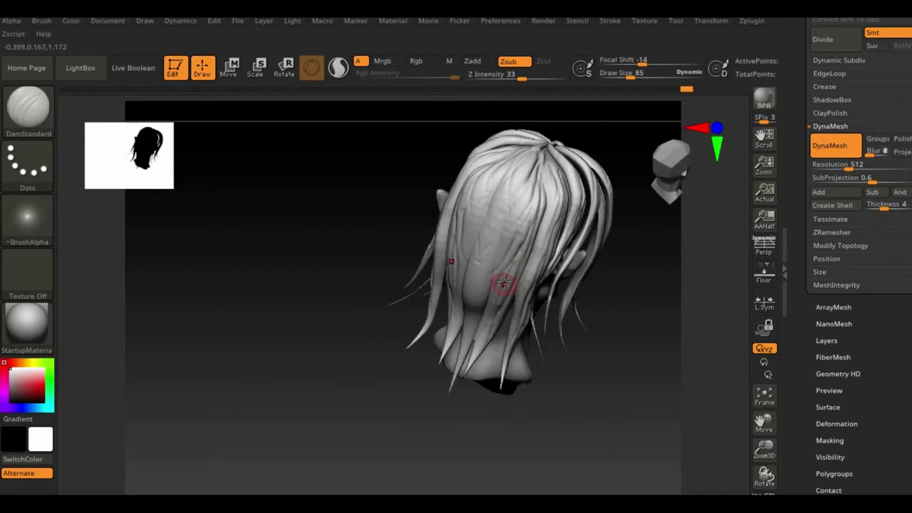
drag(535, 258, 473, 247)
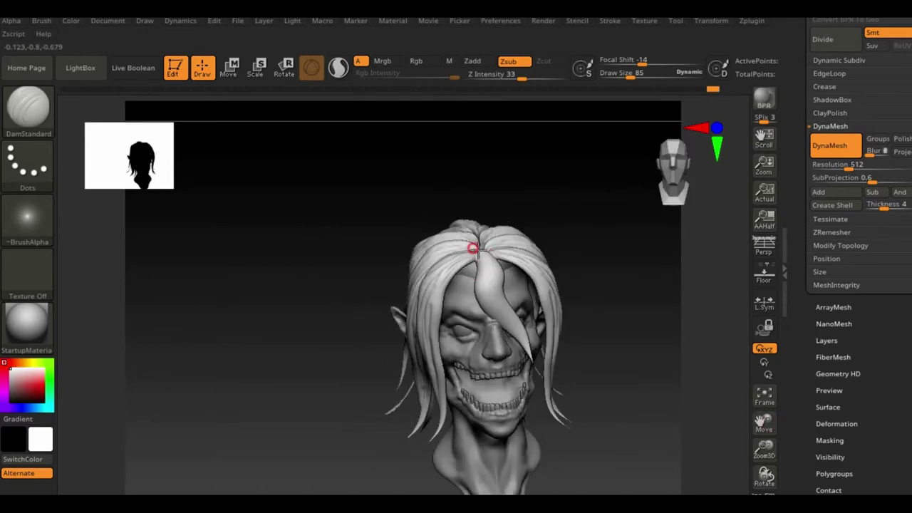
drag(504, 310, 623, 300)
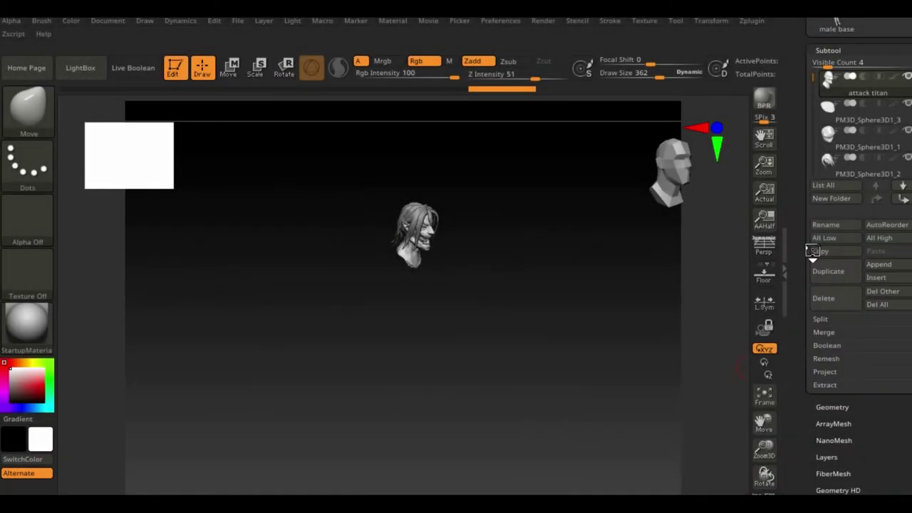
- Scale up the male base1 body, position it under the titan head, and return to Draw mode
ctrl+right_drag(673, 416, 488, 292)
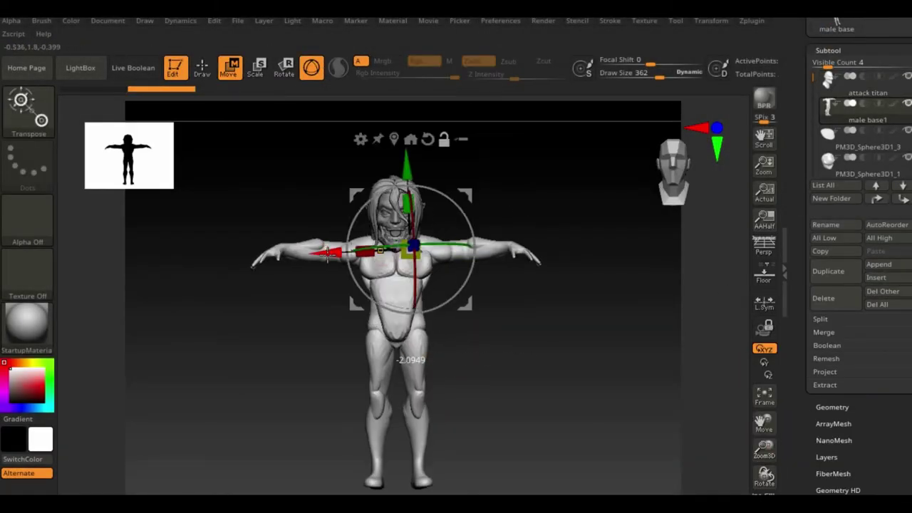
drag(394, 238, 478, 289)
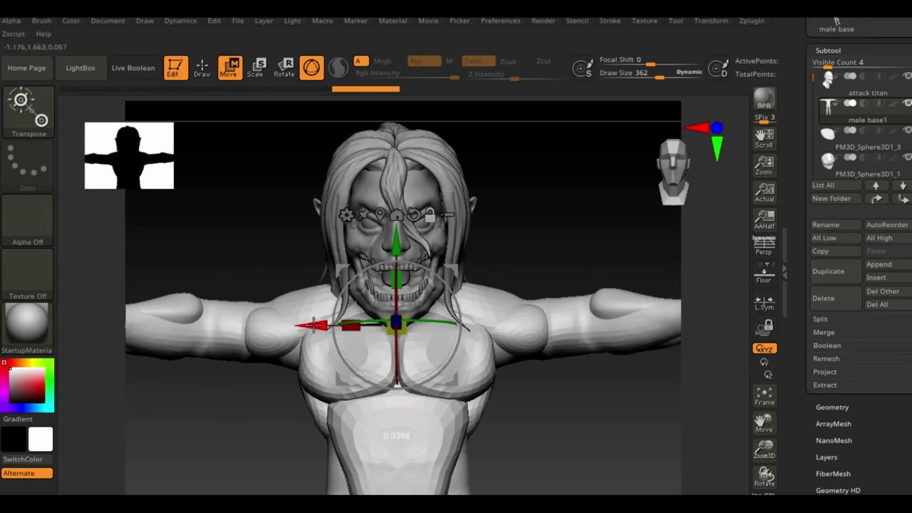
drag(394, 246, 394, 173)
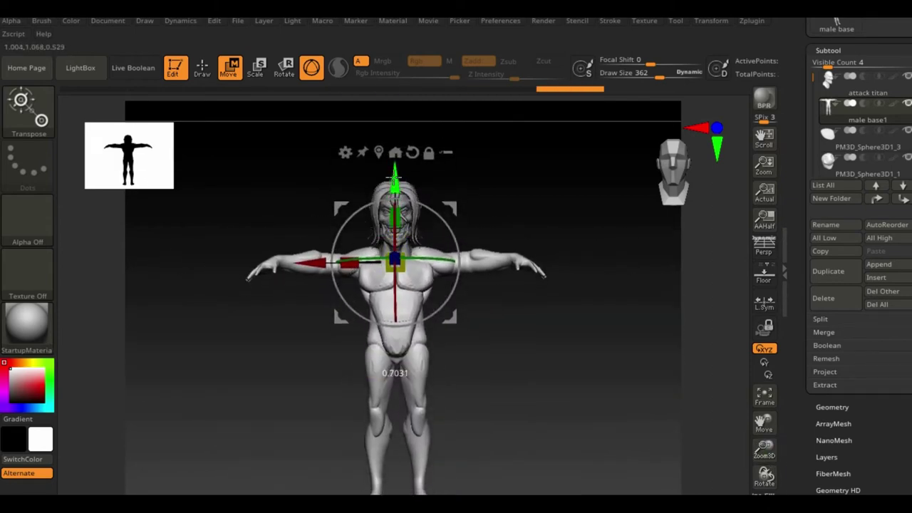
right_drag(459, 244, 437, 267)
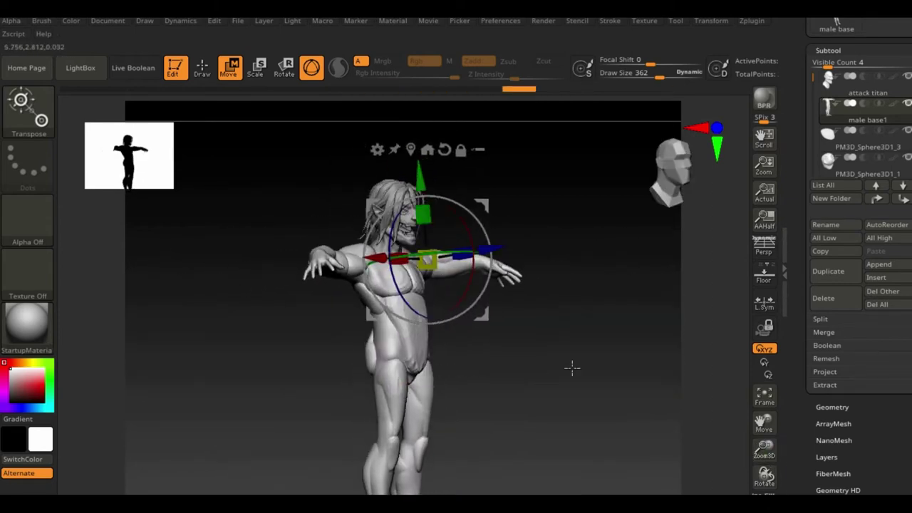
mouse_move(572, 367)
right_down()
mouse_move(603, 372)
mouse_move(549, 428)
mouse_move(429, 311)
right_up()
key(q)
key(bracketright)
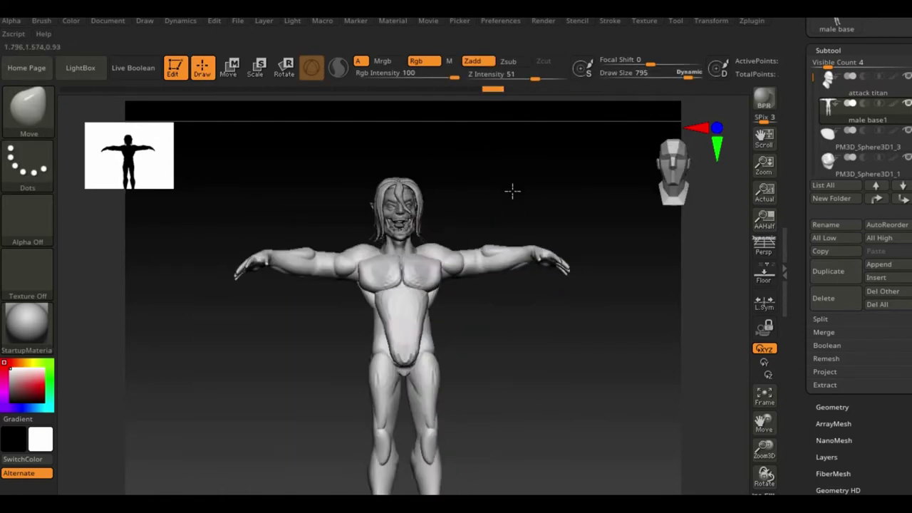
- Remesh the titan body into even topology with Geometry > DynaMesh
mouse_move(468, 270)
right_down()
mouse_move(393, 183)
mouse_move(535, 336)
mouse_move(580, 368)
right_up()
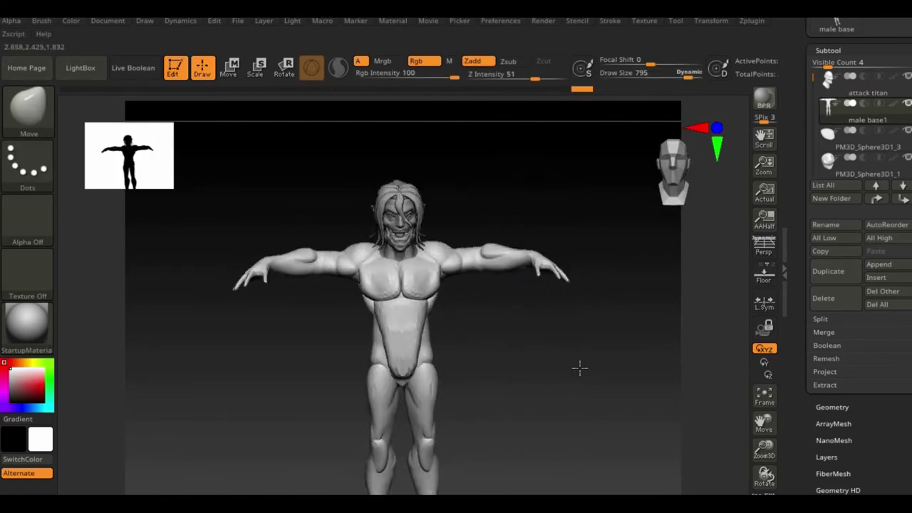
mouse_move(425, 245)
right_down()
mouse_move(417, 271)
mouse_move(356, 230)
mouse_move(553, 357)
mouse_move(366, 407)
mouse_move(306, 460)
mouse_move(556, 391)
mouse_move(366, 434)
mouse_move(442, 299)
right_up()
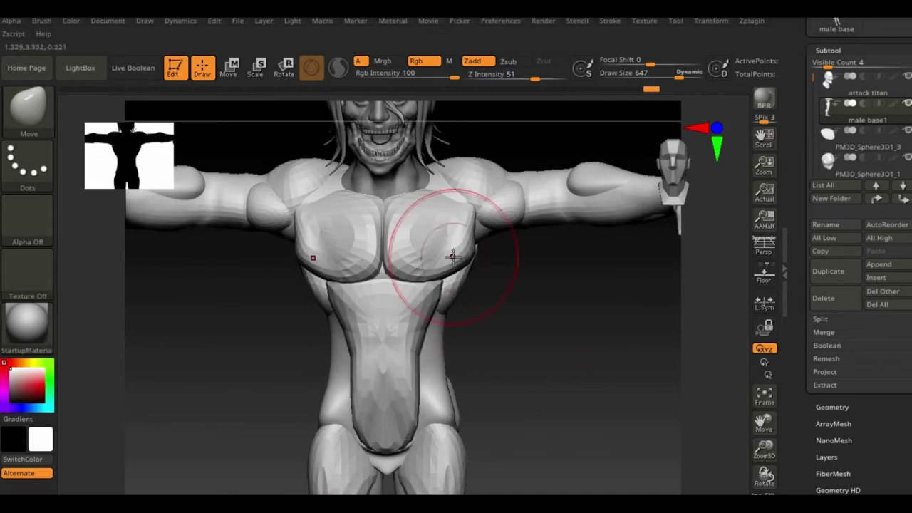
mouse_move(458, 265)
right_down()
mouse_move(600, 250)
mouse_move(623, 366)
mouse_move(499, 300)
right_up()
click(832, 407)
click(829, 296)
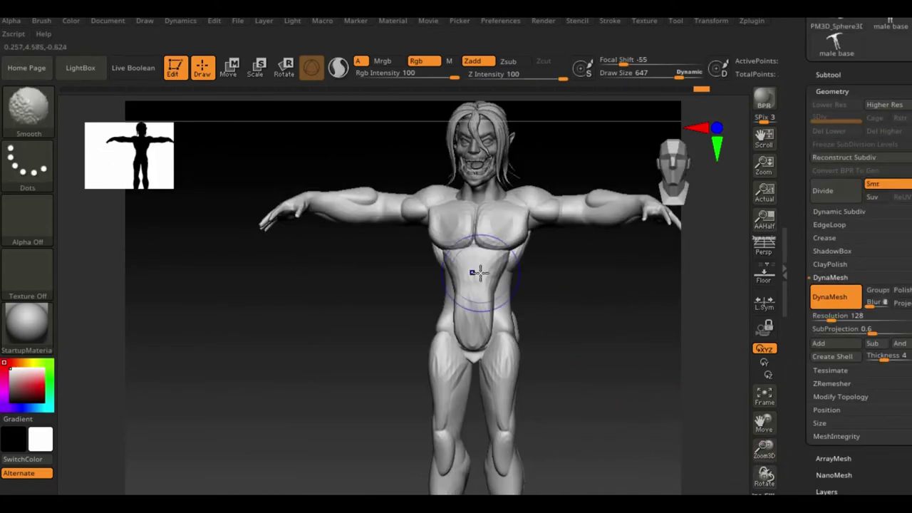
- Select the ClayBuildup brush and zoom in on the head and chest for sculpting
right_drag(471, 367, 536, 273)
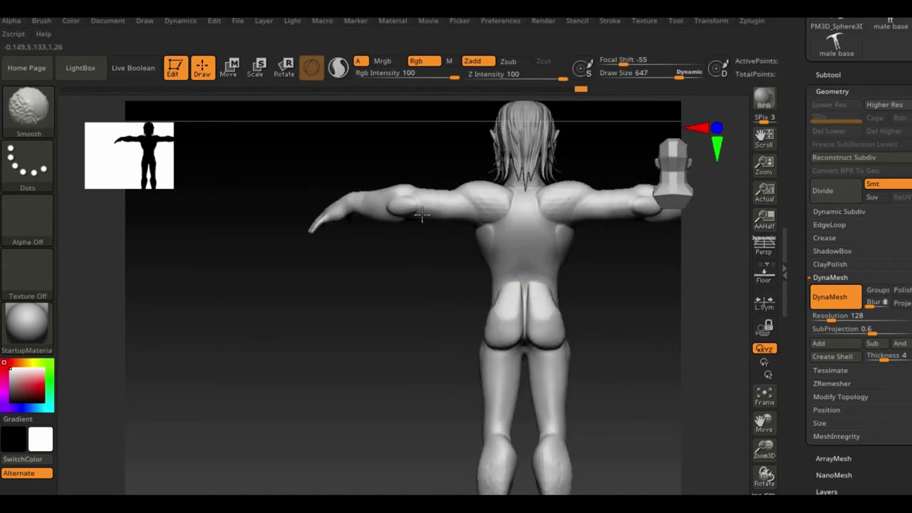
right_drag(422, 215, 448, 332)
key(b)
key(c)
key(b)
mouse_move(470, 128)
alt+right_down()
mouse_move(468, 171)
mouse_move(378, 329)
alt+right_up()
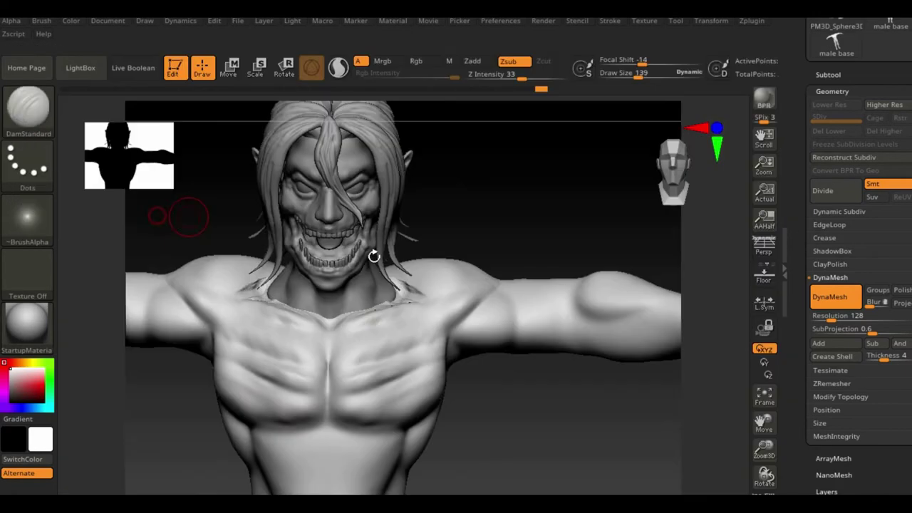
- Smooth the fist and lower back, undo the back smoothing, and build up clay along the torso's side
right_drag(441, 296, 435, 249)
shift+drag(456, 321, 576, 321)
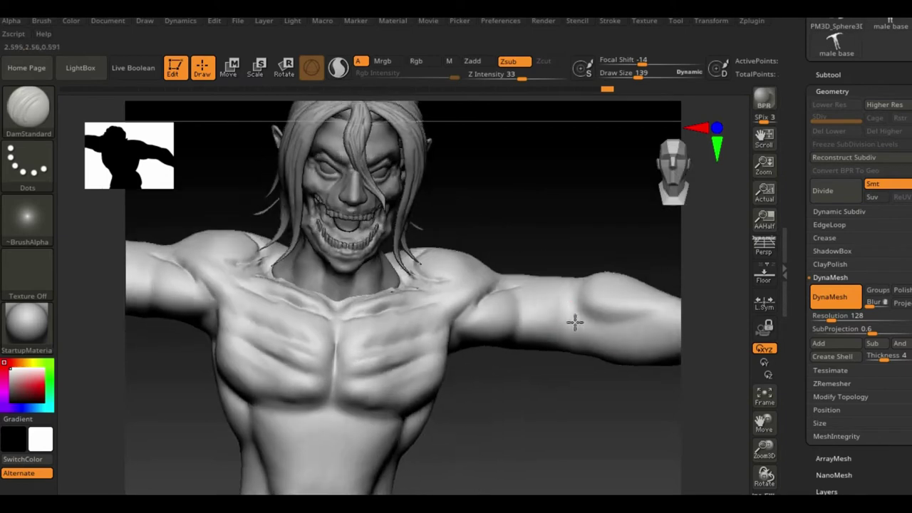
mouse_move(418, 266)
shift+mouse_down()
mouse_move(542, 287)
mouse_move(517, 324)
shift+mouse_up()
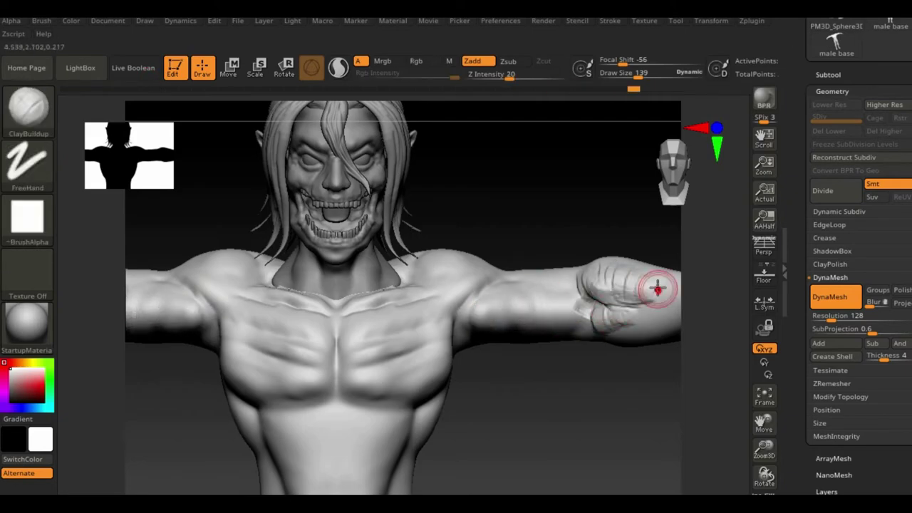
shift+drag(657, 289, 655, 330)
mouse_move(520, 307)
mouse_down()
mouse_move(692, 489)
mouse_move(515, 366)
mouse_move(411, 372)
mouse_move(482, 385)
mouse_up()
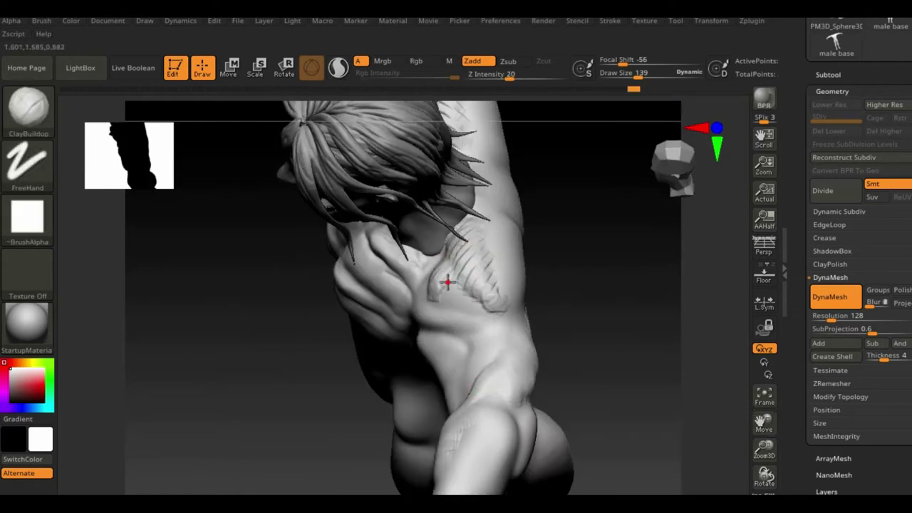
mouse_move(447, 283)
shift+mouse_down()
mouse_move(546, 238)
mouse_move(615, 309)
mouse_move(582, 230)
mouse_move(423, 291)
mouse_move(387, 356)
mouse_move(436, 260)
mouse_move(391, 293)
mouse_move(357, 410)
mouse_move(193, 346)
mouse_move(214, 385)
shift+mouse_up()
key(ctrl+z)
key(ctrl+z)
mouse_move(434, 171)
mouse_down()
mouse_move(186, 337)
mouse_move(162, 292)
mouse_up()
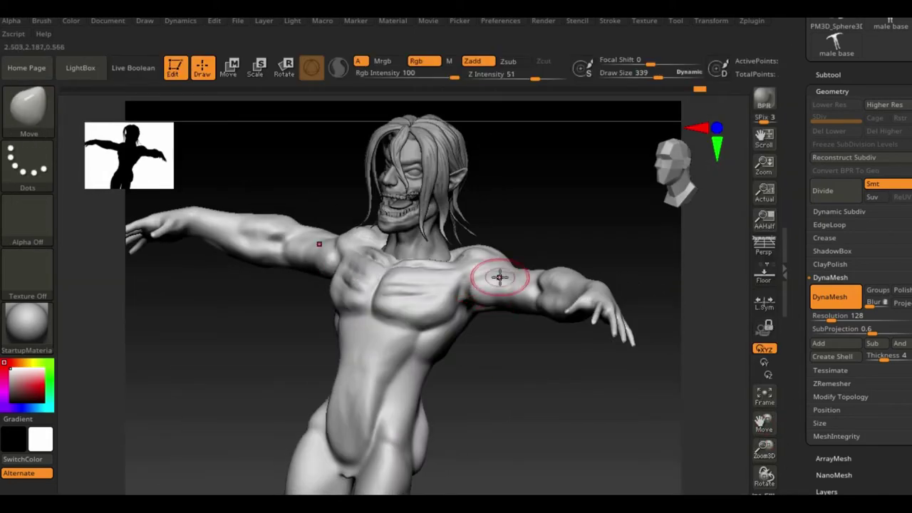
- Carve rib and abdominal lines with the DamStandard brush
mouse_move(498, 278)
right_down()
mouse_move(458, 318)
mouse_move(641, 380)
mouse_move(582, 448)
mouse_move(427, 357)
right_up()
key(b)
click(155, 225)
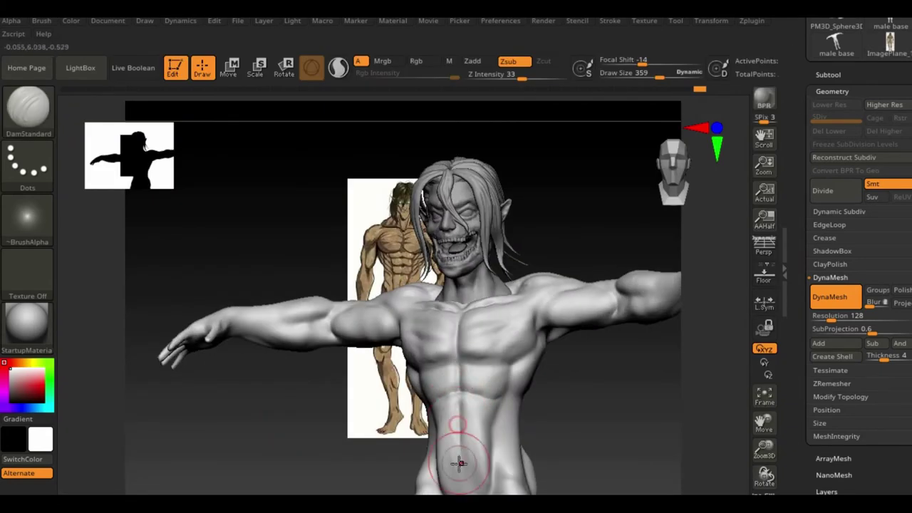
right_drag(491, 422, 497, 445)
mouse_move(603, 375)
right_down()
mouse_move(506, 414)
mouse_move(513, 442)
mouse_move(631, 427)
mouse_move(525, 380)
mouse_move(535, 354)
right_up()
- Build up serratus and oblique ridges along the ribcage with ClayBuildup
click(26, 104)
click(156, 282)
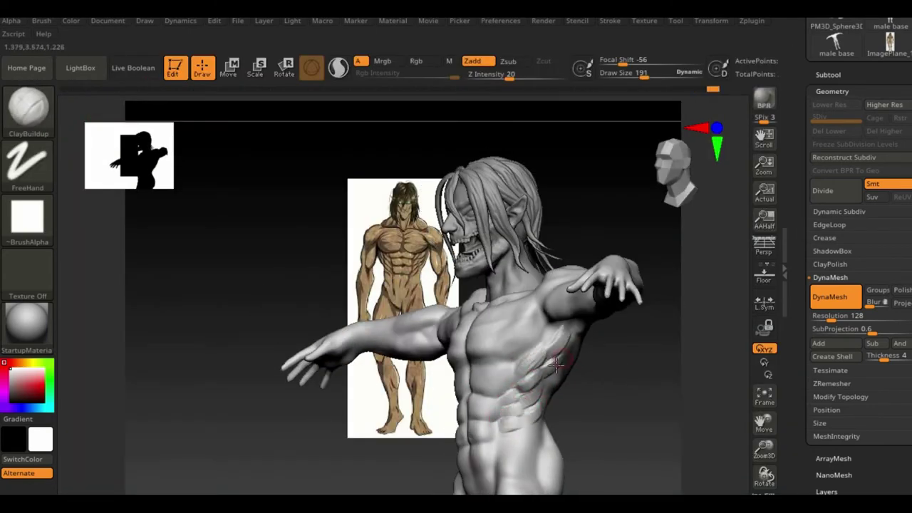
mouse_move(557, 365)
right_down()
mouse_move(641, 430)
mouse_move(552, 388)
mouse_move(523, 407)
mouse_move(562, 387)
mouse_move(499, 403)
mouse_move(540, 408)
right_up()
key(b)
key(d)
key(s)
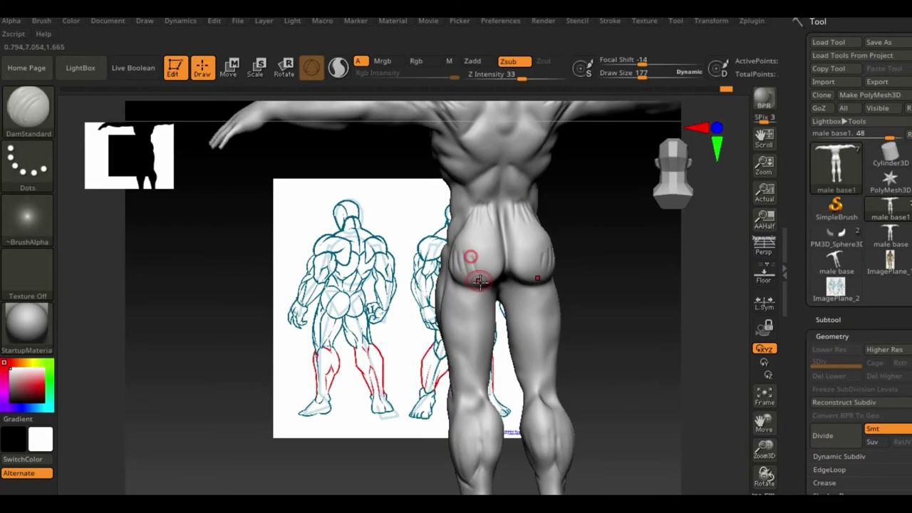
- Carve muscle lines into the legs and calves with DamStandard, checking them from the back
drag(635, 299, 584, 306)
drag(545, 328, 544, 386)
mouse_move(462, 370)
mouse_down()
mouse_move(470, 345)
mouse_move(450, 394)
mouse_up()
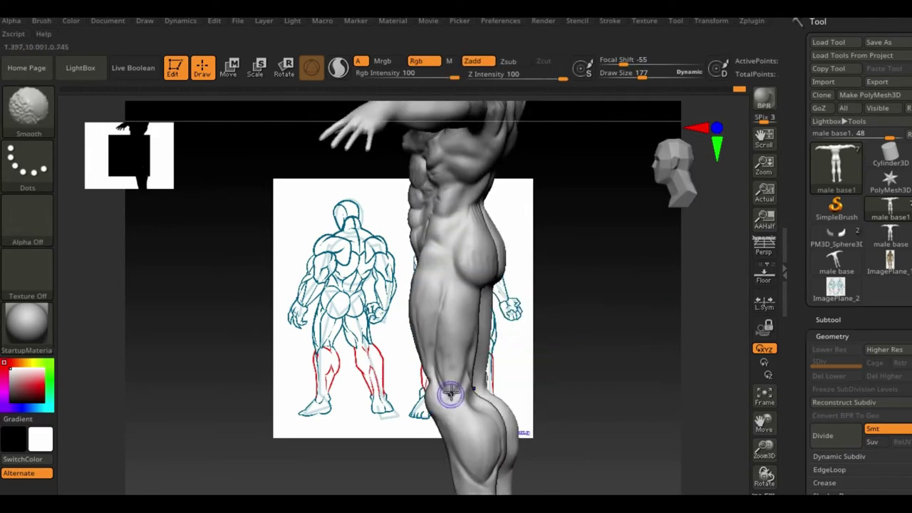
drag(461, 297, 464, 316)
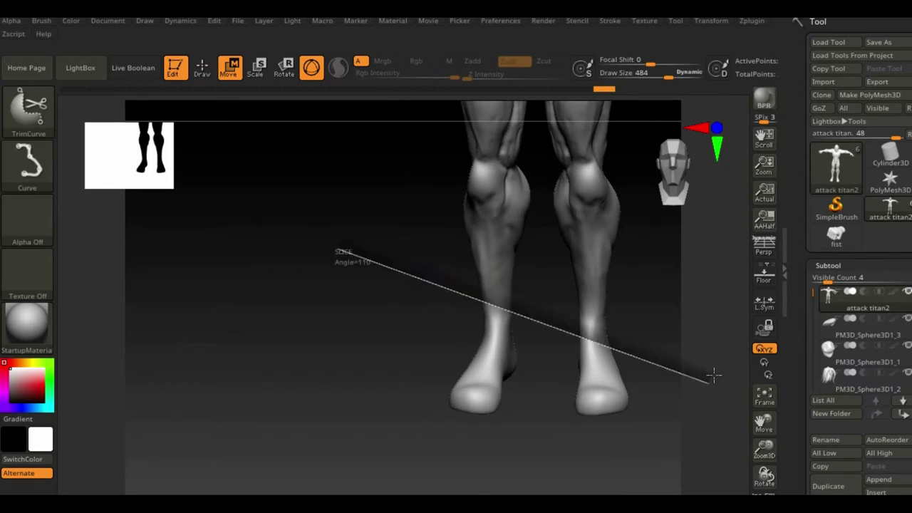
key(b)
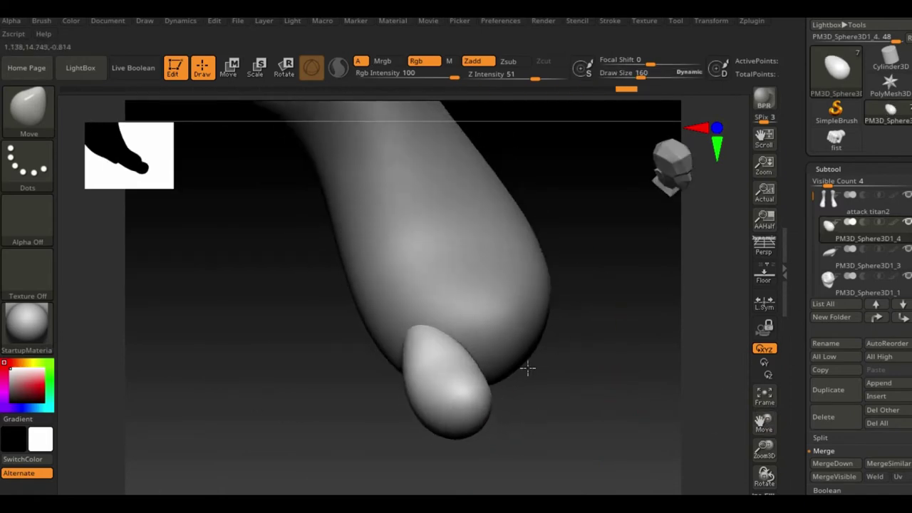
- Flatten the toe with TrimDynamic, then Ctrl-drag copies with the gizmo into a row of toes
key(b)
click(368, 446)
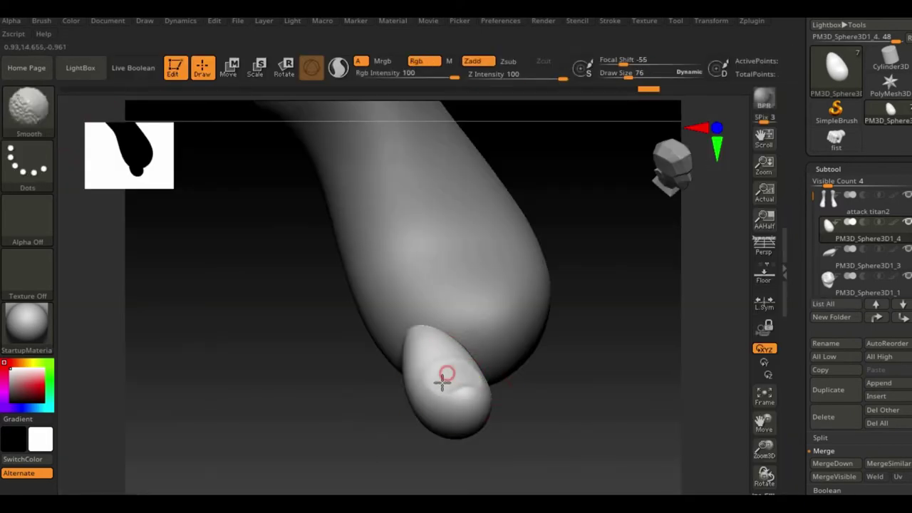
right_drag(442, 383, 356, 433)
key(w)
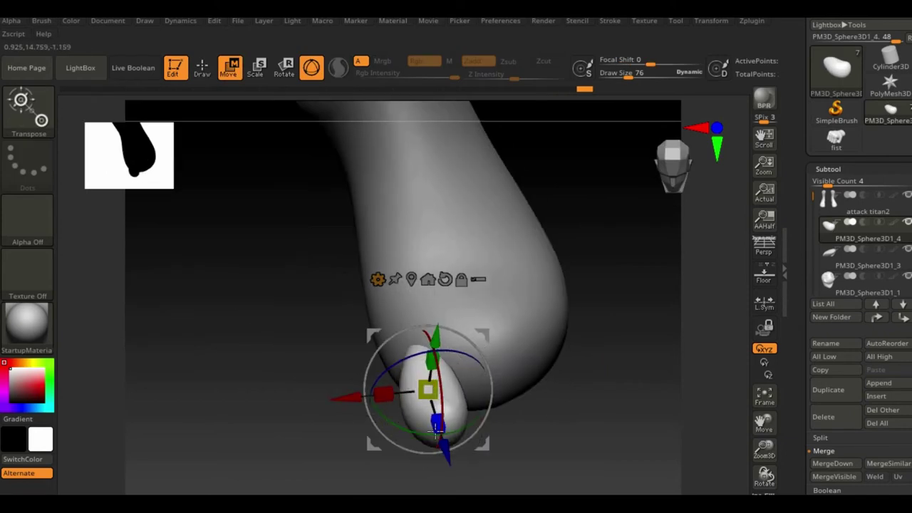
ctrl+drag(437, 428, 497, 426)
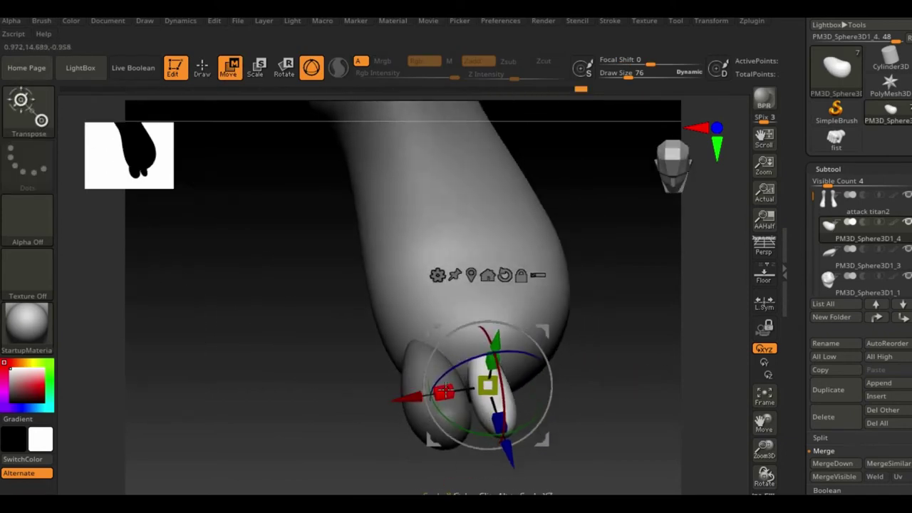
drag(404, 399, 443, 393)
mouse_move(362, 378)
mouse_down()
mouse_move(677, 426)
mouse_move(520, 335)
mouse_move(581, 356)
mouse_up()
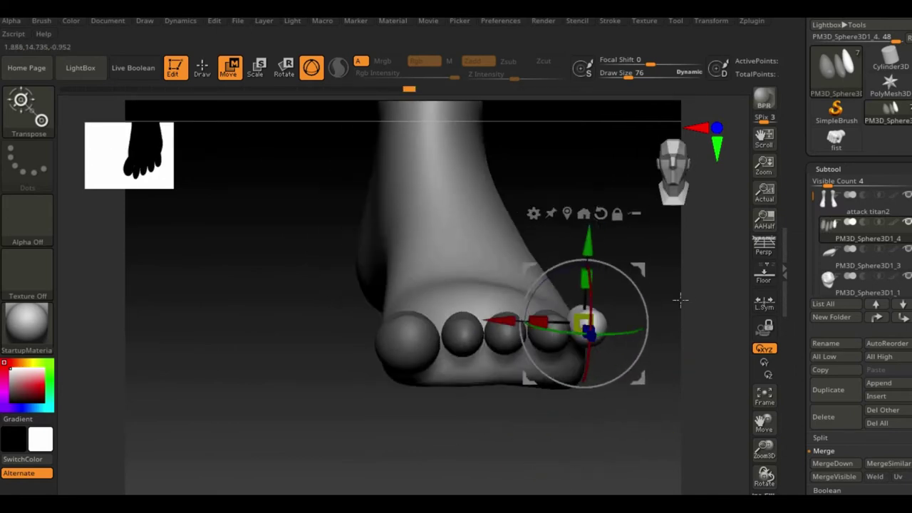
drag(670, 399, 705, 370)
mouse_move(566, 255)
mouse_down()
mouse_move(372, 437)
mouse_move(525, 381)
mouse_move(688, 383)
mouse_move(656, 316)
mouse_move(463, 235)
mouse_up()
- Check the toes from beneath the feet and return the whole body to a front view
alt+click(463, 235)
key(q)
mouse_move(489, 342)
mouse_down()
mouse_move(629, 317)
mouse_move(570, 238)
mouse_move(520, 219)
mouse_move(505, 257)
mouse_move(631, 297)
mouse_move(545, 203)
mouse_move(641, 174)
mouse_move(495, 143)
mouse_move(621, 336)
mouse_move(796, 201)
mouse_up()
alt+click(545, 203)
drag(684, 299, 584, 358)
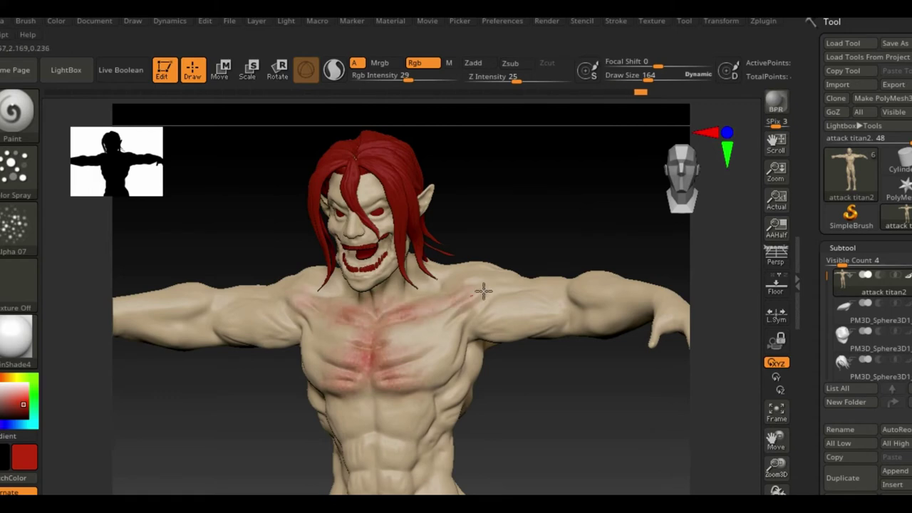
- Polypaint red over the hair, face and jaw with Color Spray, Rgb on and Zadd off
drag(529, 333, 427, 380)
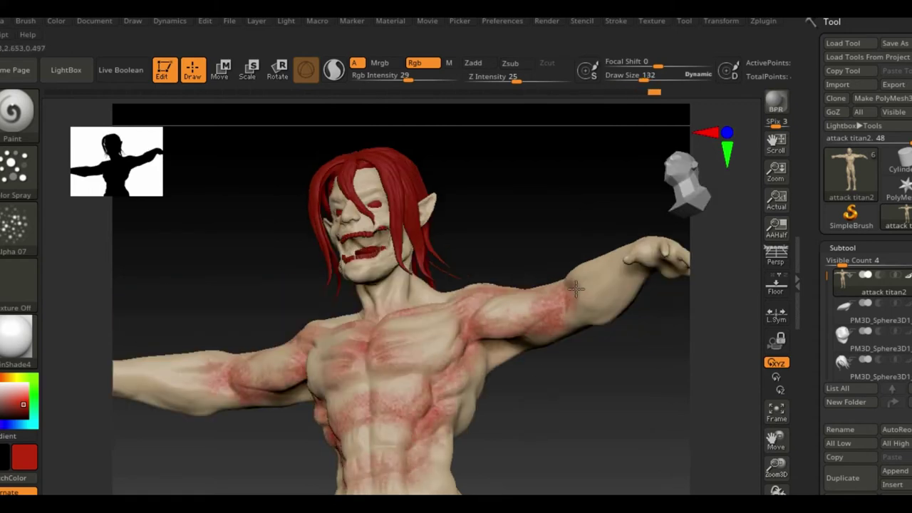
drag(493, 216, 296, 426)
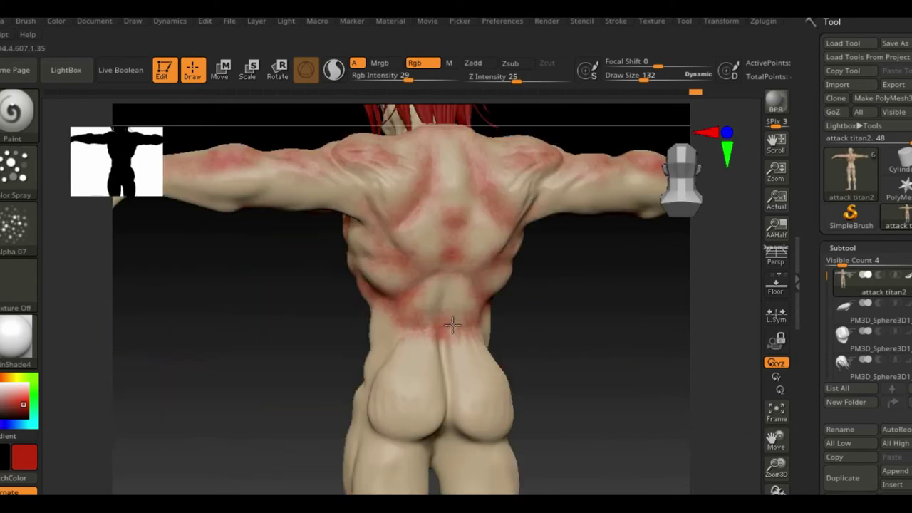
mouse_move(295, 426)
mouse_down()
mouse_move(413, 358)
mouse_move(326, 180)
mouse_move(314, 333)
mouse_up()
mouse_move(349, 268)
mouse_down()
mouse_move(263, 287)
mouse_move(391, 346)
mouse_up()
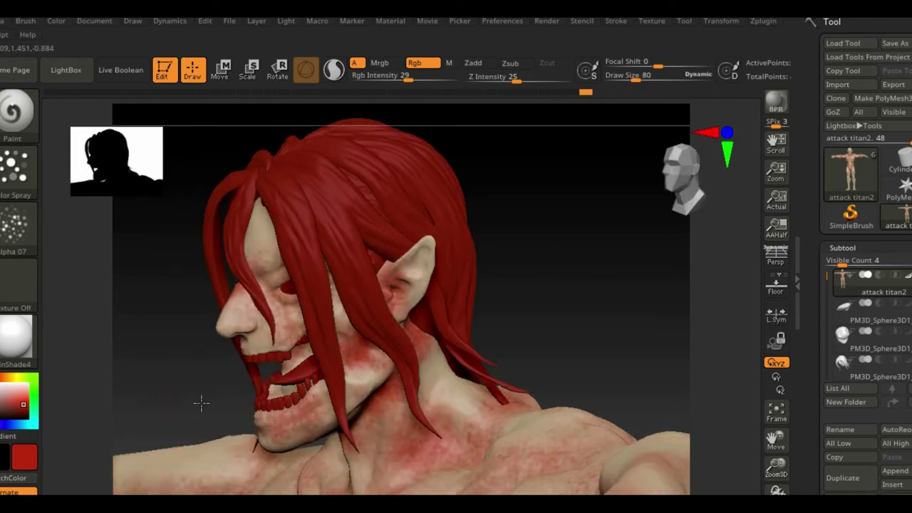
mouse_move(201, 403)
mouse_down()
mouse_move(451, 162)
mouse_move(371, 171)
mouse_up()
key(f)
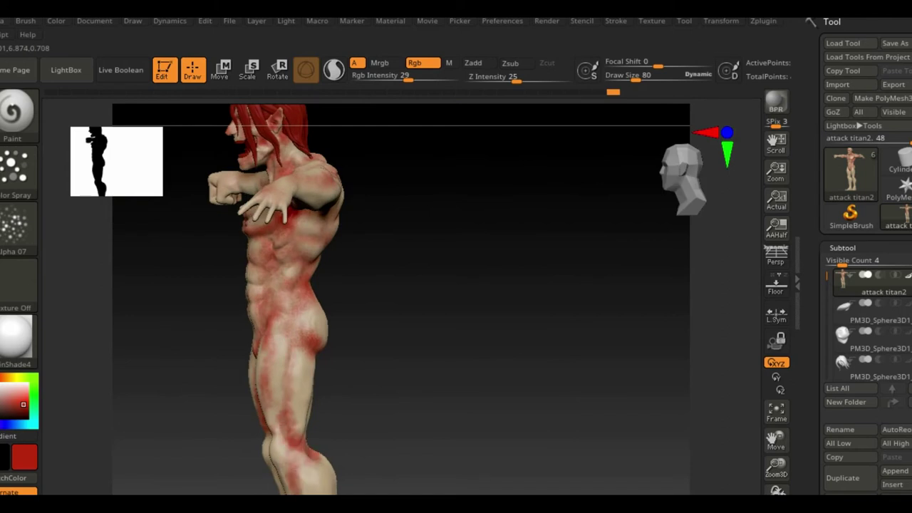
- Spray red blotches across the legs, back and arms, ending in a frontal T-pose view
mouse_move(371, 285)
mouse_down()
mouse_move(498, 399)
mouse_move(585, 444)
mouse_up()
drag(776, 439, 776, 299)
mouse_move(427, 356)
mouse_down()
mouse_move(464, 378)
mouse_move(427, 342)
mouse_move(483, 326)
mouse_up()
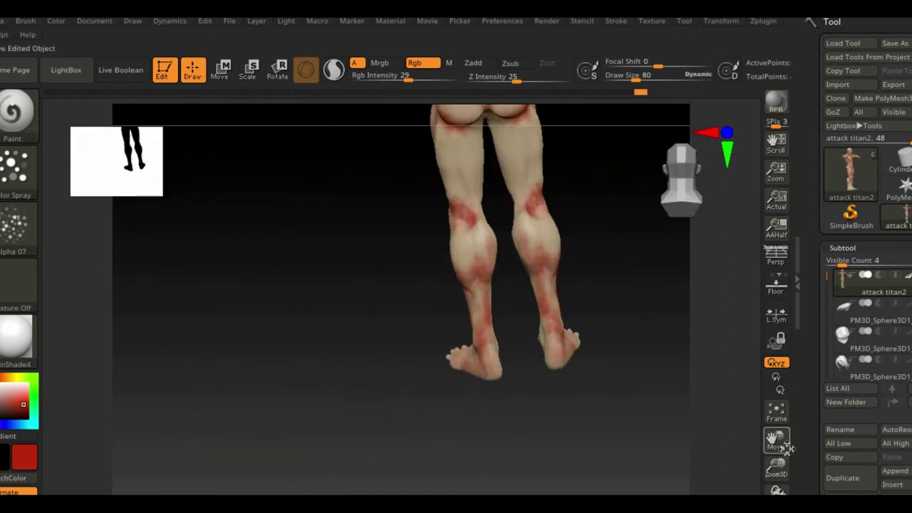
drag(787, 445, 781, 492)
drag(442, 314, 365, 308)
mouse_move(510, 201)
mouse_down()
mouse_move(456, 235)
mouse_move(499, 413)
mouse_move(459, 348)
mouse_move(606, 216)
mouse_move(320, 299)
mouse_move(274, 194)
mouse_move(235, 300)
mouse_move(371, 299)
mouse_move(605, 259)
mouse_move(330, 355)
mouse_move(388, 491)
mouse_up()
mouse_move(741, 456)
mouse_down()
mouse_move(641, 356)
mouse_move(733, 478)
mouse_move(345, 281)
mouse_move(184, 356)
mouse_up()
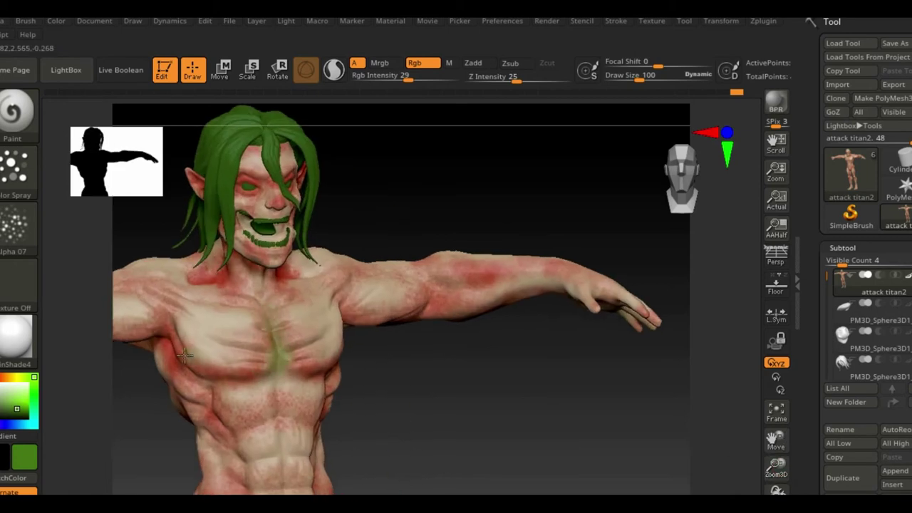
- Orbit and zoom around the titan to inspect its earlier green and red paint from all sides
mouse_move(257, 467)
mouse_down()
mouse_move(393, 423)
mouse_move(370, 308)
mouse_up()
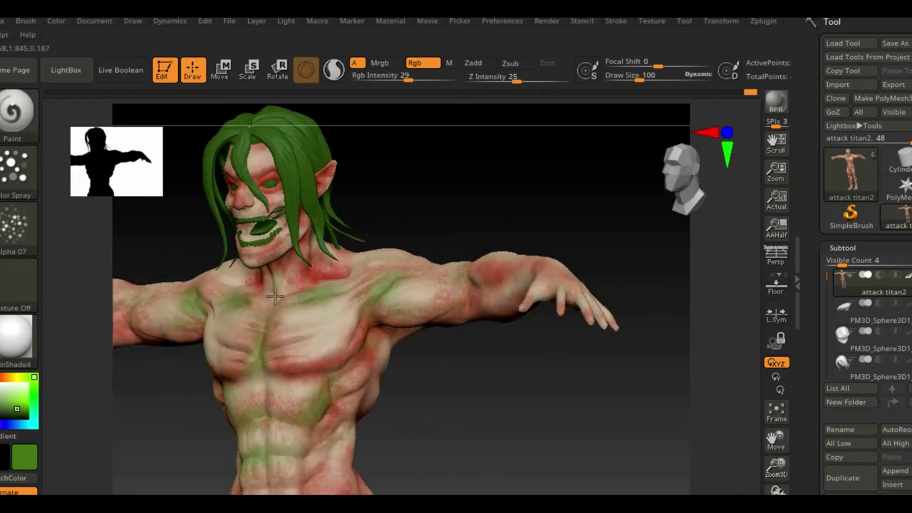
drag(313, 244, 278, 445)
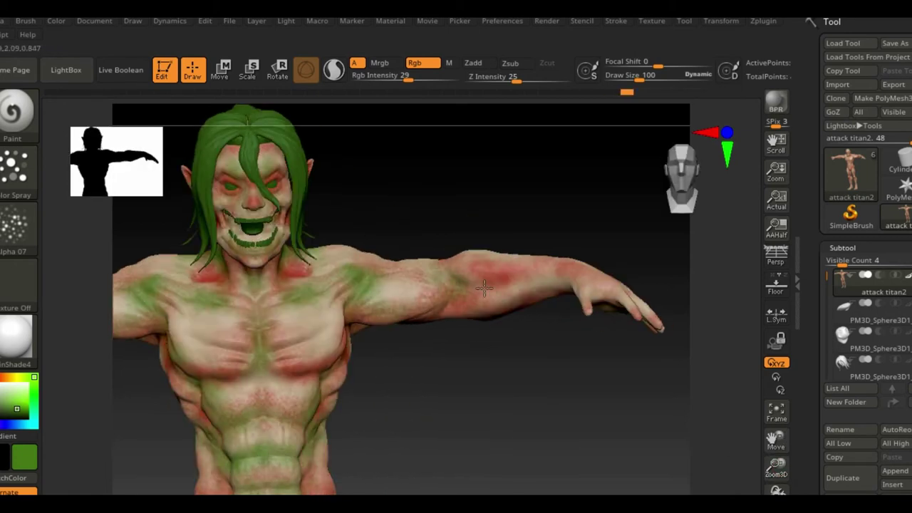
drag(484, 287, 431, 300)
drag(476, 462, 423, 405)
alt+drag(329, 400, 283, 178)
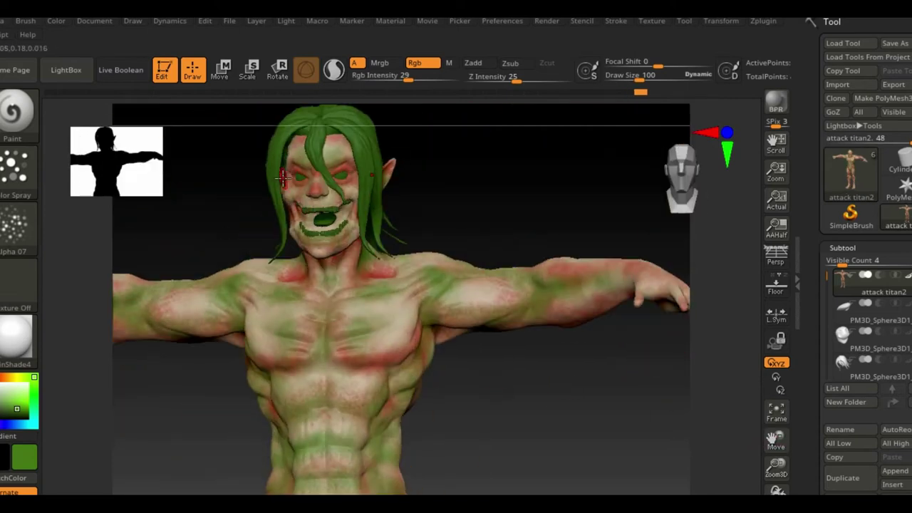
drag(385, 189, 426, 326)
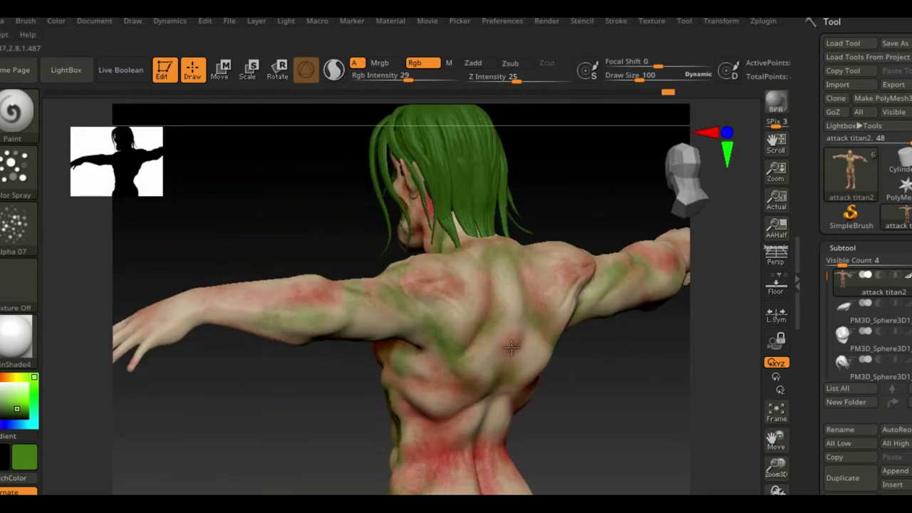
drag(309, 437, 477, 486)
key(f)
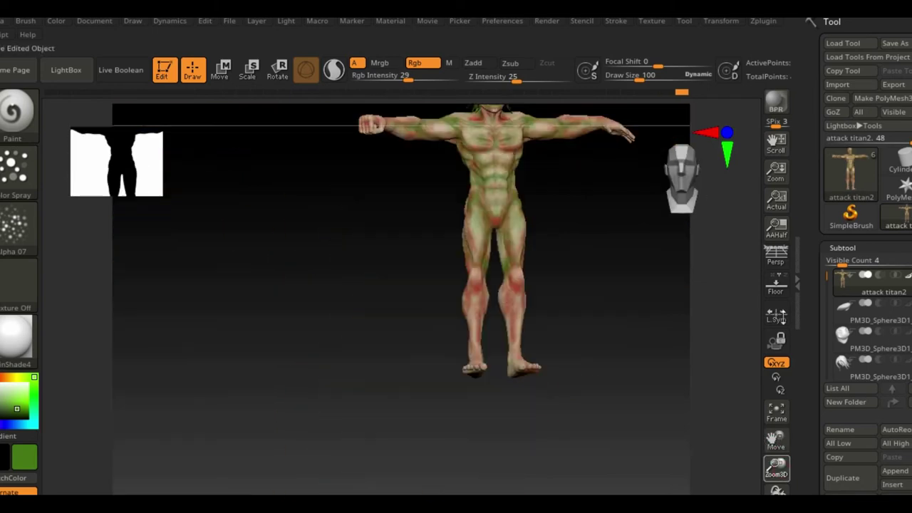
drag(493, 378, 557, 187)
drag(575, 276, 537, 190)
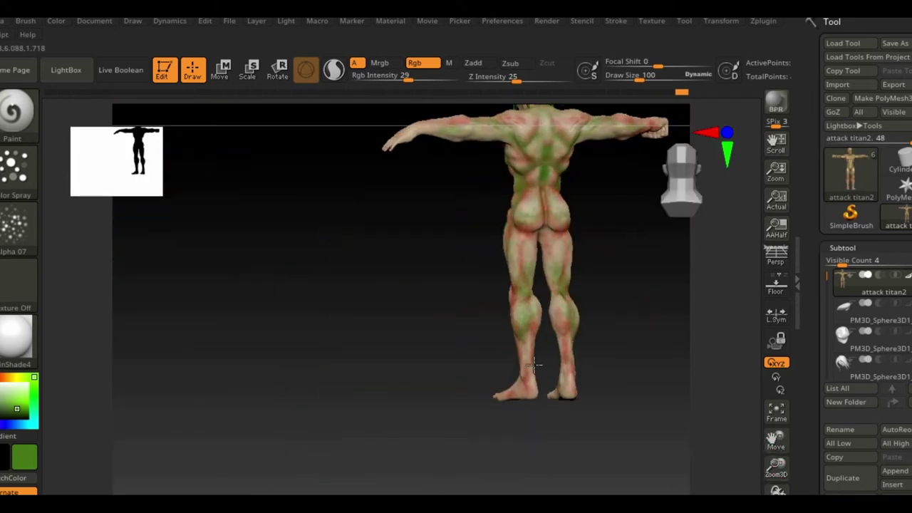
mouse_move(534, 365)
mouse_down()
mouse_move(662, 299)
mouse_move(588, 384)
mouse_up()
drag(776, 467, 777, 456)
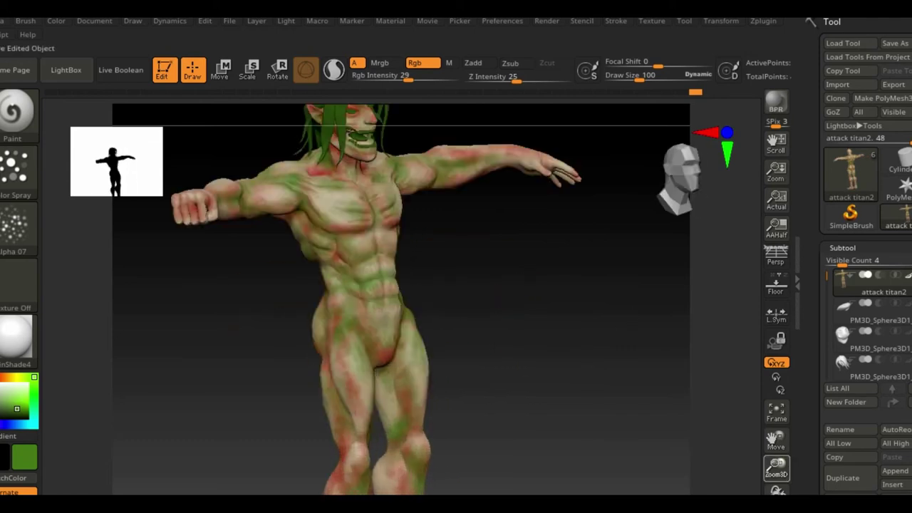
drag(335, 357, 287, 379)
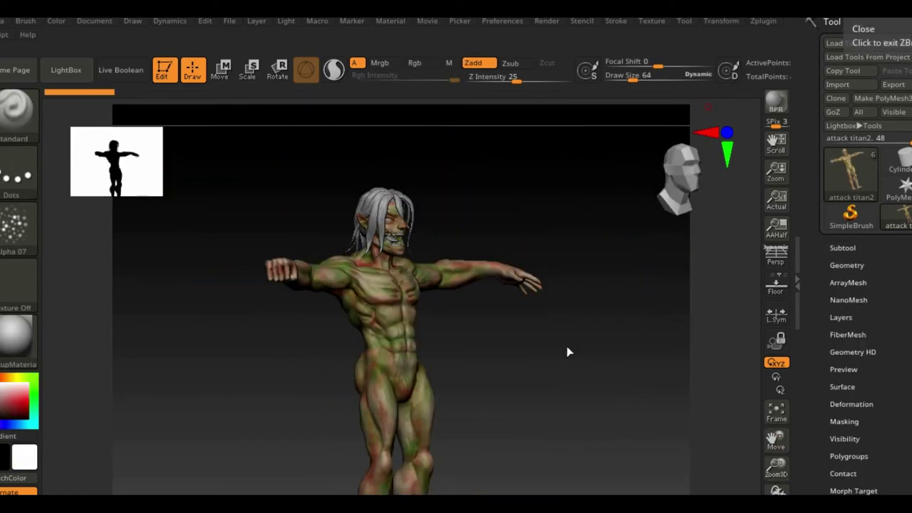
mouse_move(568, 350)
mouse_down()
mouse_move(495, 356)
mouse_move(521, 389)
mouse_up()
- Switch to a colour-only Paint brush (Rgb on, Zadd off) and paint the body beige
click(18, 110)
click(22, 264)
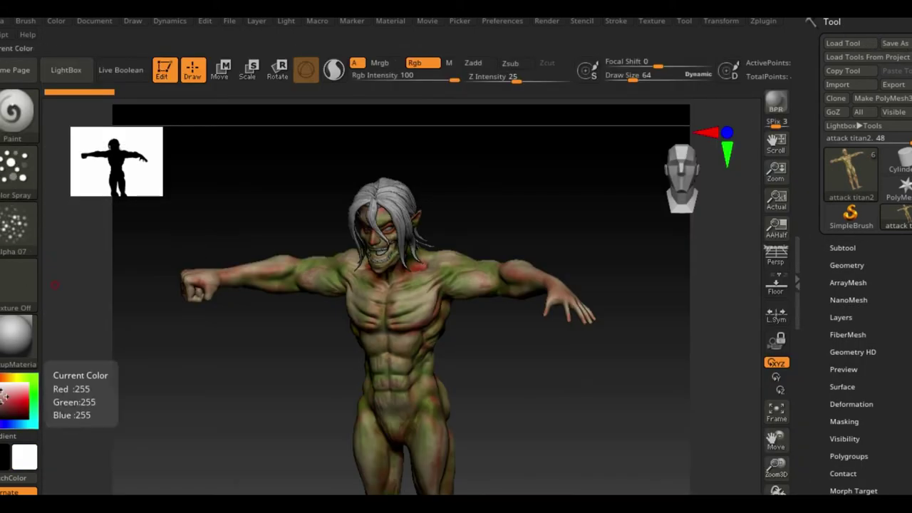
drag(4, 397, 5, 406)
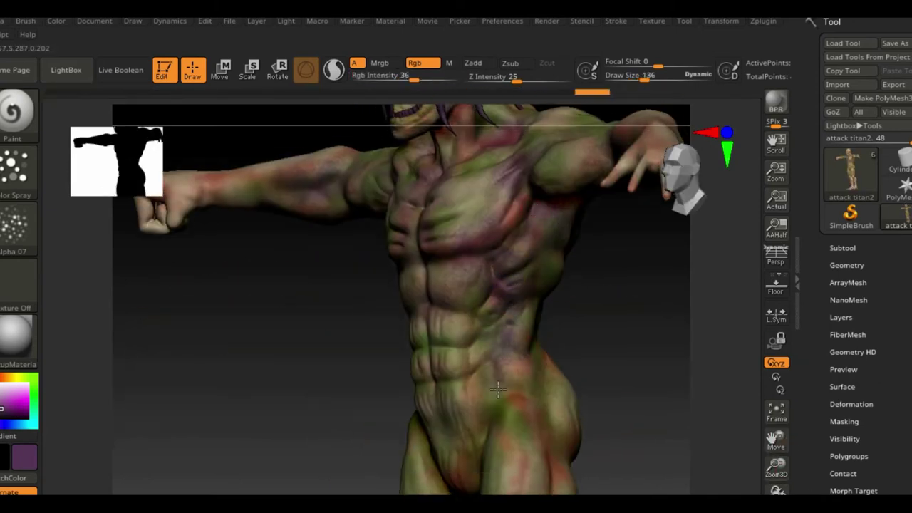
drag(562, 301, 527, 217)
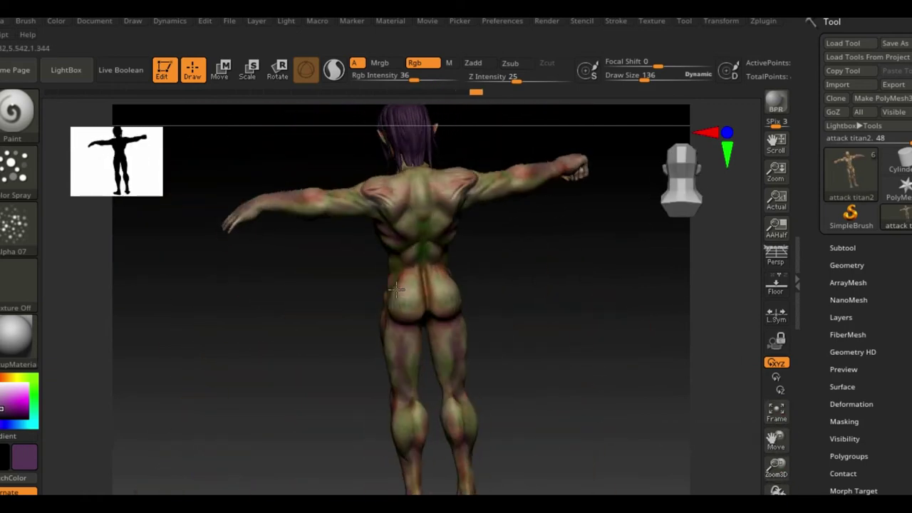
click(7, 374)
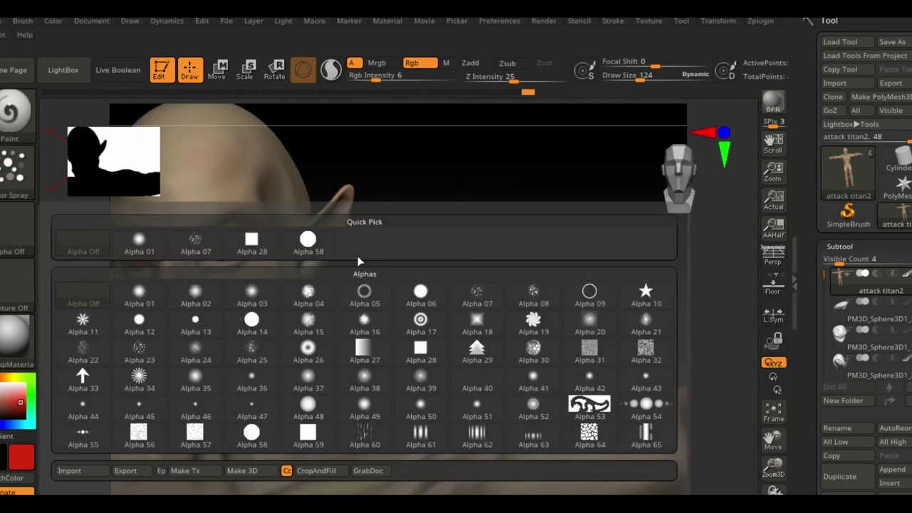
- Give the brush Alpha 22 and paint red around the titan's eyes and mouth
click(83, 348)
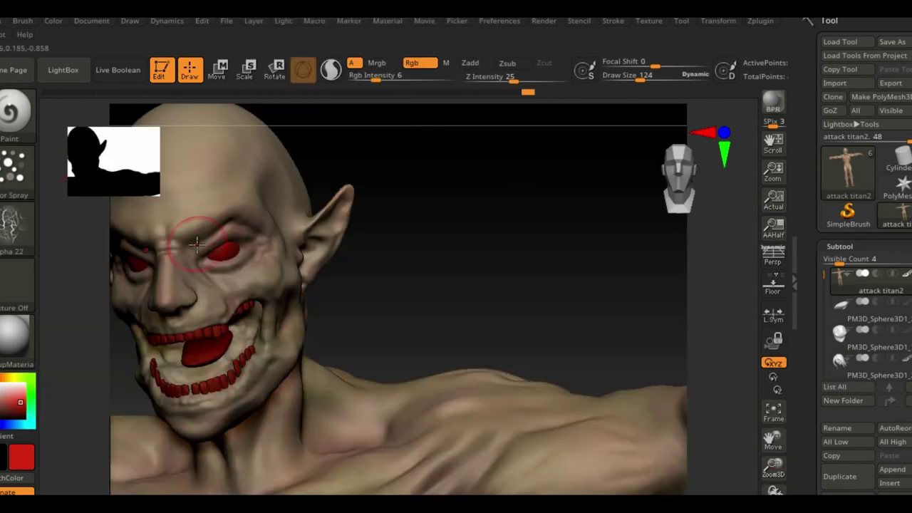
drag(384, 245, 293, 270)
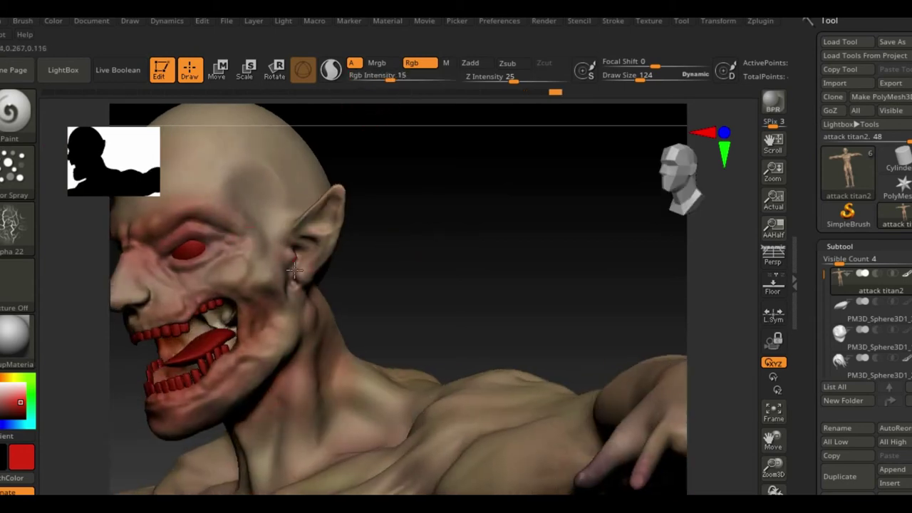
drag(336, 389, 163, 243)
key(c)
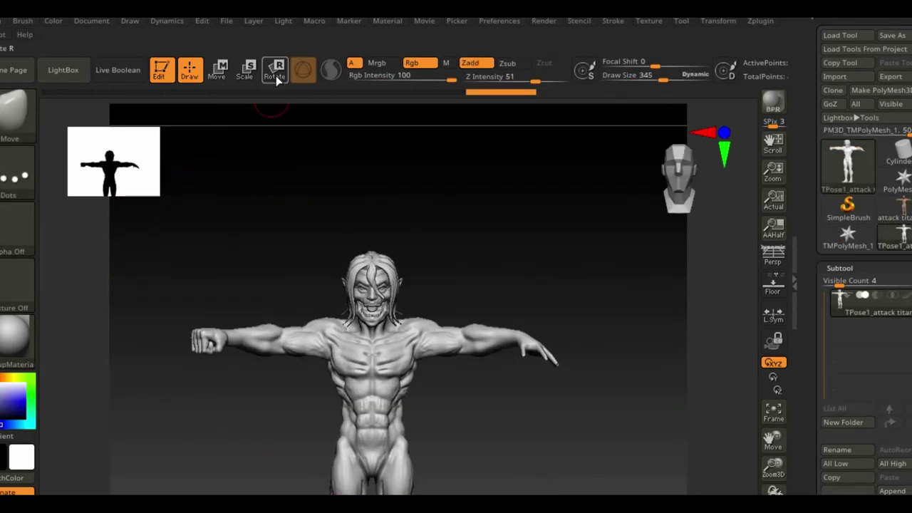
- Lasso-mask the body so only the head is free, then turn it with the Transpose gizmo
key(y)
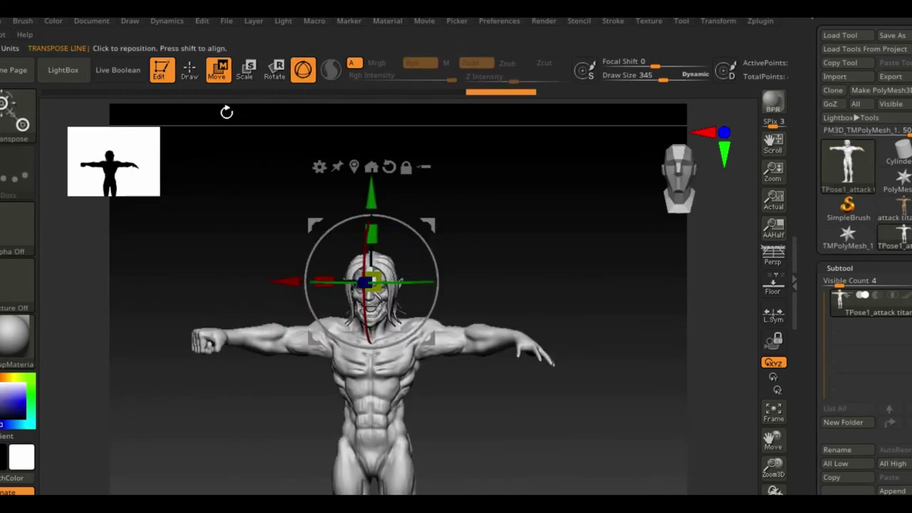
key(q)
drag(774, 470, 501, 280)
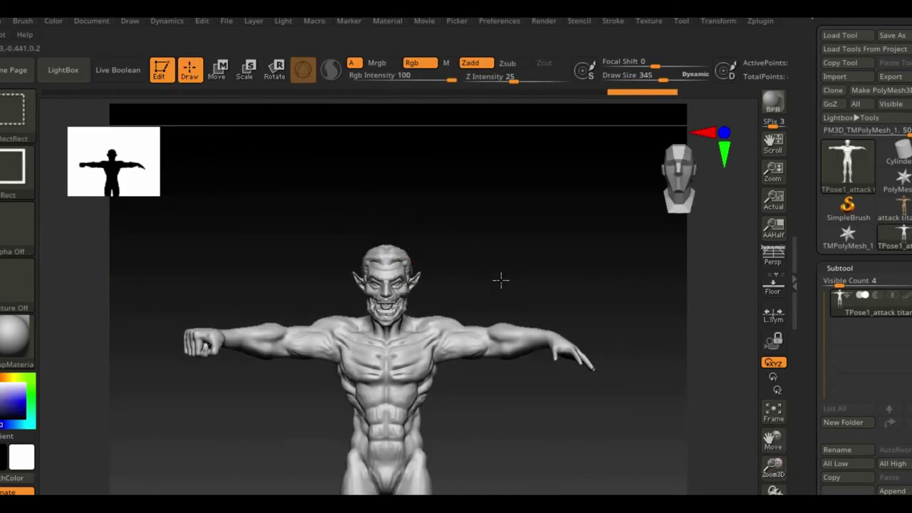
drag(458, 228, 428, 236)
ctrl+drag(221, 143, 586, 308)
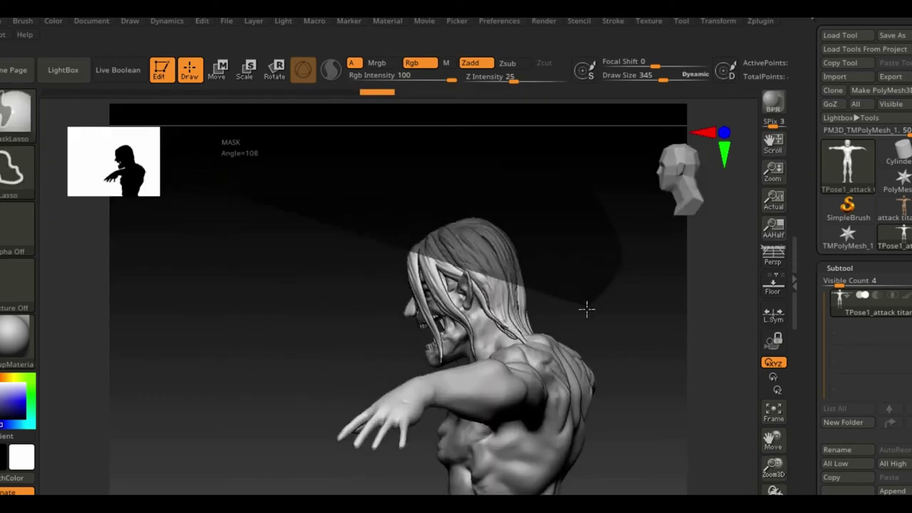
ctrl+drag(362, 349, 228, 149)
click(218, 71)
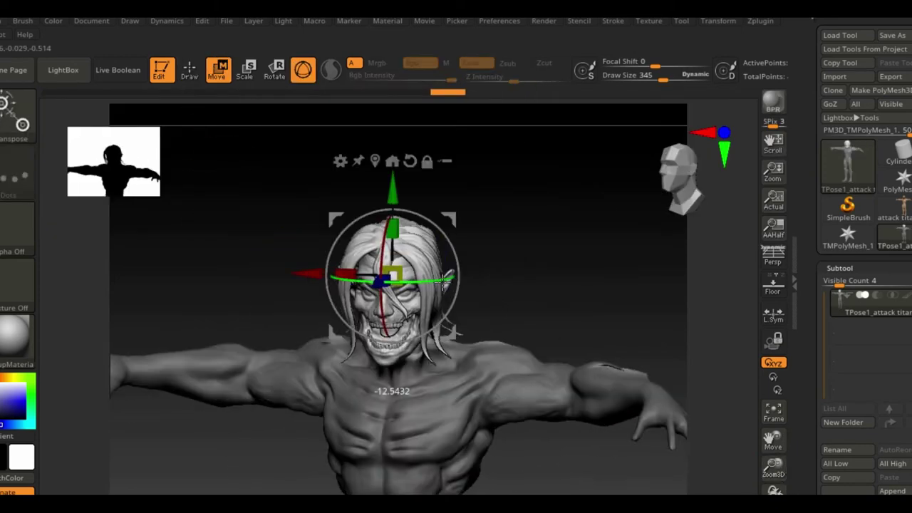
mouse_move(521, 240)
mouse_down()
mouse_move(543, 287)
mouse_move(513, 360)
mouse_up()
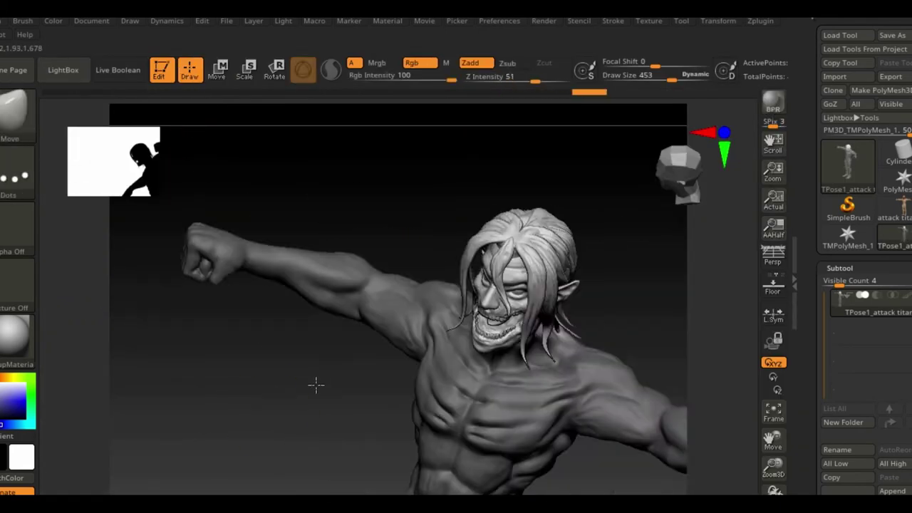
- Step back through History to return the titan to its T-pose
mouse_move(589, 91)
mouse_down()
mouse_move(241, 101)
mouse_move(362, 126)
mouse_up()
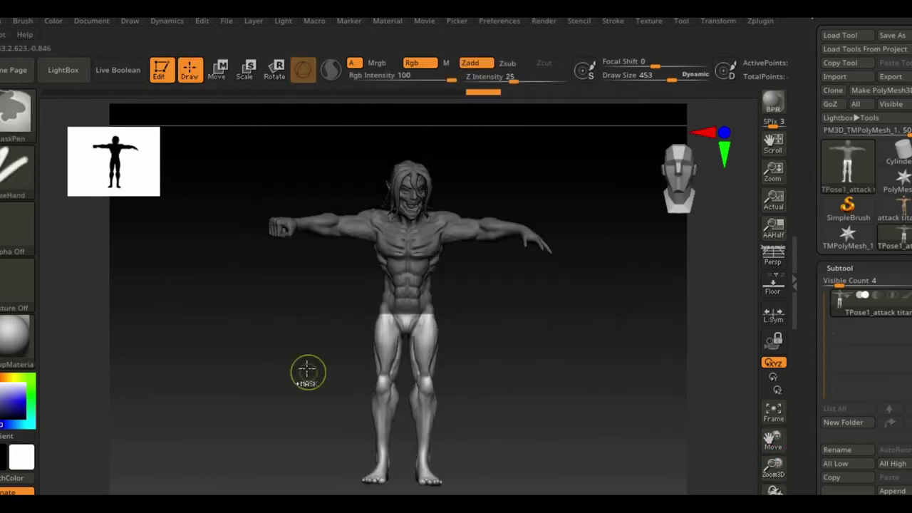
key(ctrl+shift+z)
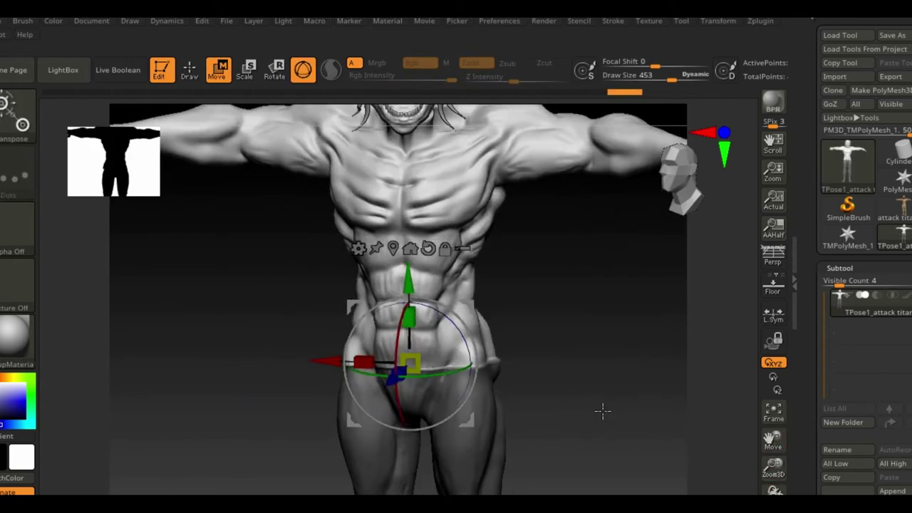
key(q)
key(ctrl+z)
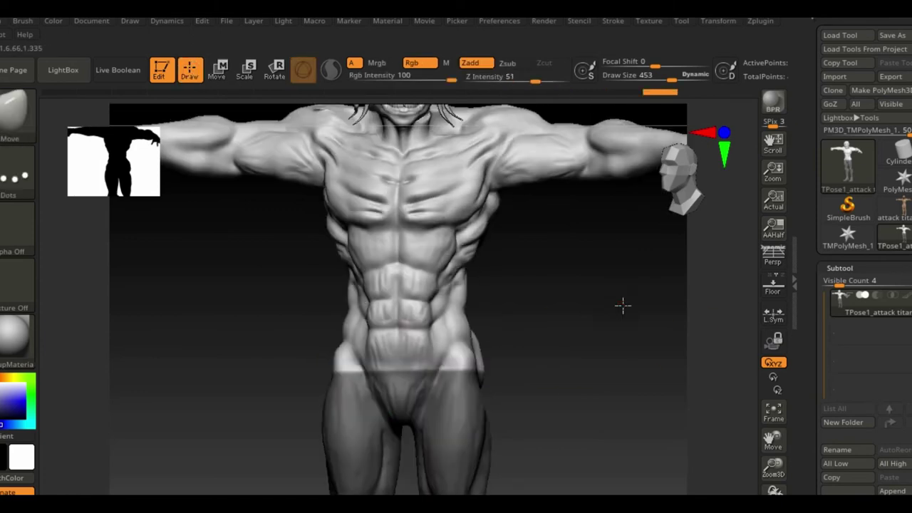
key(ctrl+z)
key(ctrl+z)
key(ctrl+z)
- Restore the masked body and rotate the unmasked right arm forward with the Move gizmo
key(ctrl+shift+z)
key(ctrl+shift+z)
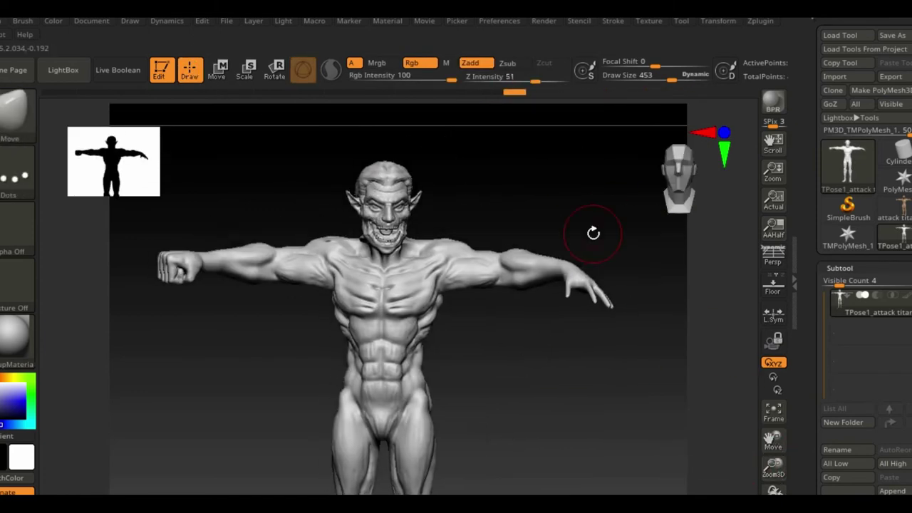
drag(707, 253, 444, 207)
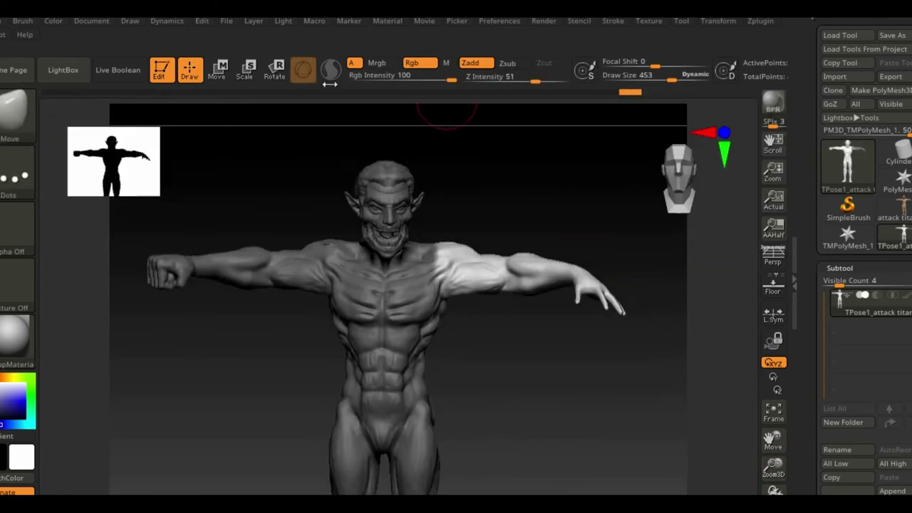
key(w)
drag(585, 397, 579, 321)
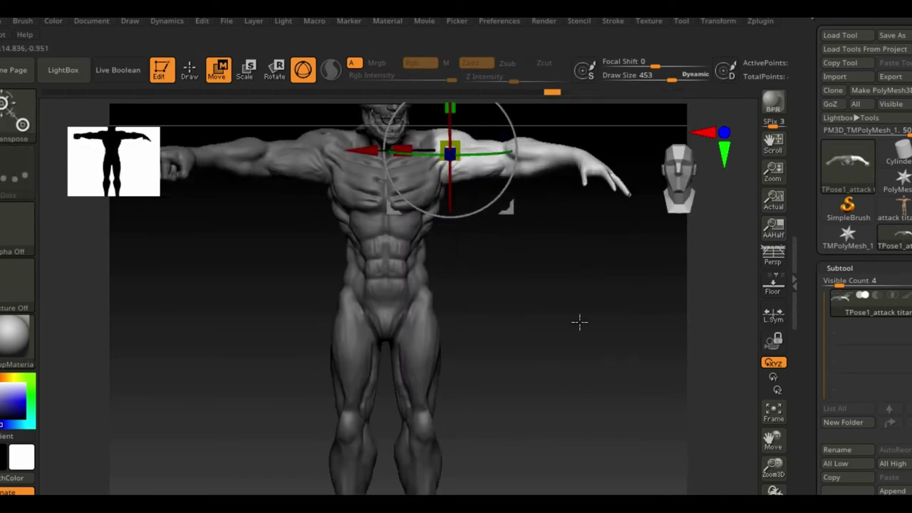
mouse_move(364, 146)
mouse_down()
mouse_move(447, 413)
mouse_move(616, 267)
mouse_up()
key(q)
key(w)
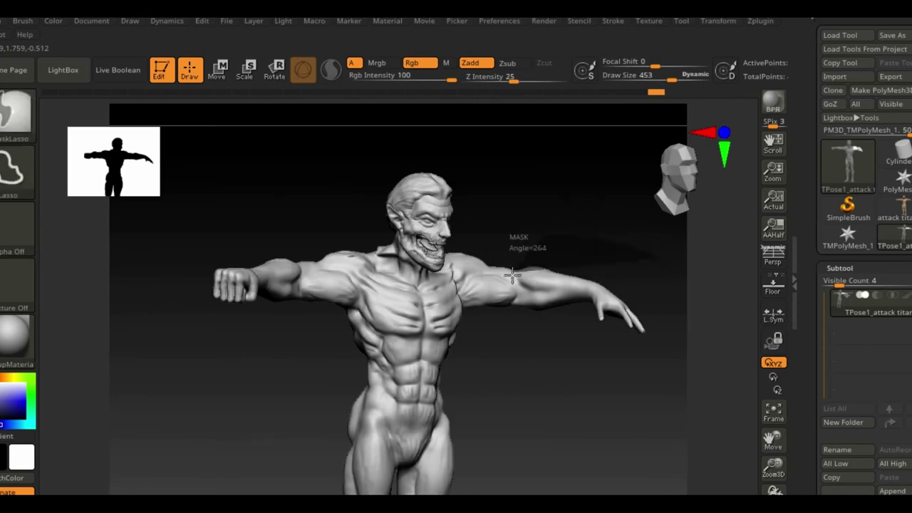
drag(678, 290, 657, 377)
mouse_move(592, 299)
mouse_down()
mouse_move(534, 344)
mouse_move(596, 312)
mouse_move(672, 244)
mouse_move(677, 278)
mouse_up()
mouse_move(583, 226)
mouse_down()
mouse_move(621, 249)
mouse_move(593, 360)
mouse_move(617, 385)
mouse_move(587, 442)
mouse_move(629, 477)
mouse_move(590, 418)
mouse_move(596, 408)
mouse_up()
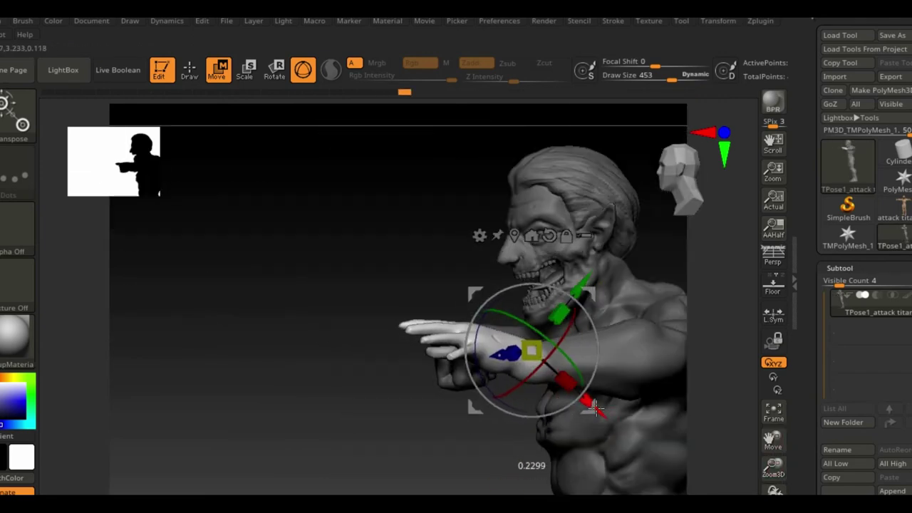
mouse_move(570, 287)
mouse_down()
mouse_move(499, 327)
mouse_move(456, 370)
mouse_up()
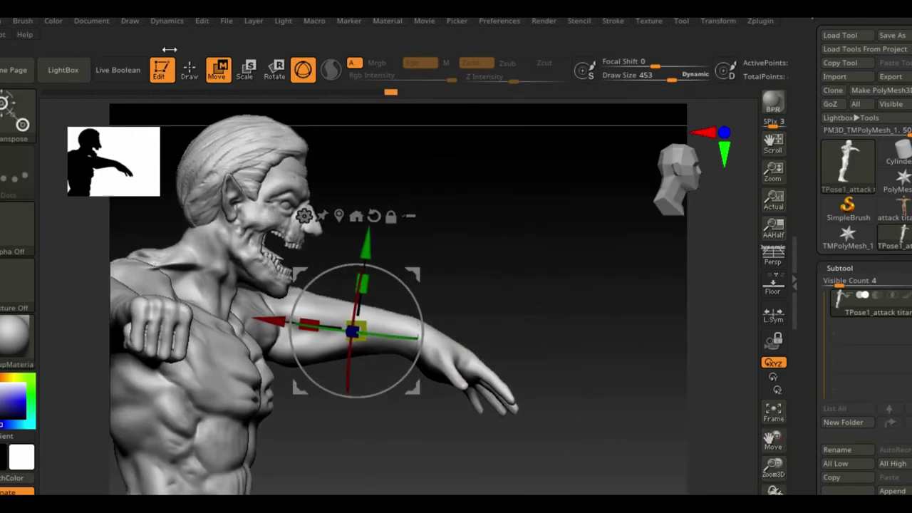
- Re-mask all but the arm, set brush size to 265, and rotate the arm downward
key(q)
ctrl+drag(499, 271, 399, 421)
key(w)
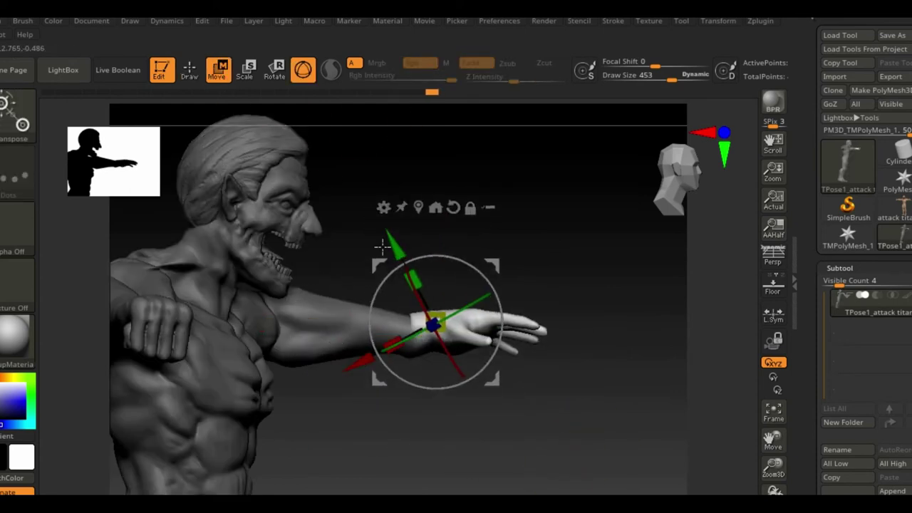
mouse_move(368, 385)
mouse_down()
mouse_move(534, 470)
mouse_move(456, 366)
mouse_up()
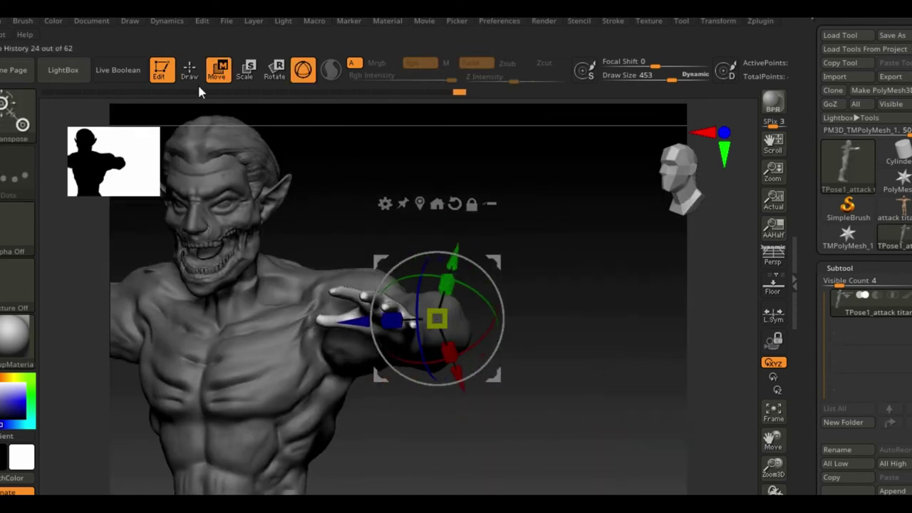
key(q)
key(space)
drag(406, 336, 401, 343)
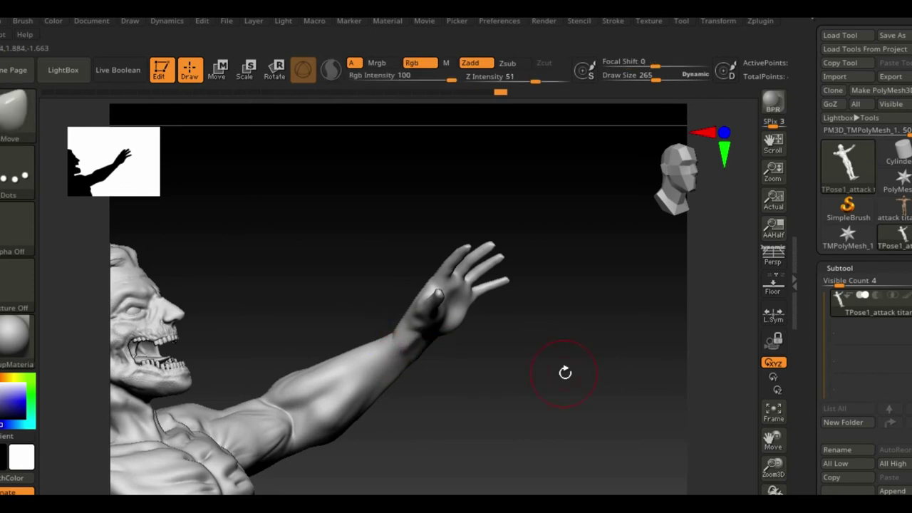
drag(565, 372, 431, 242)
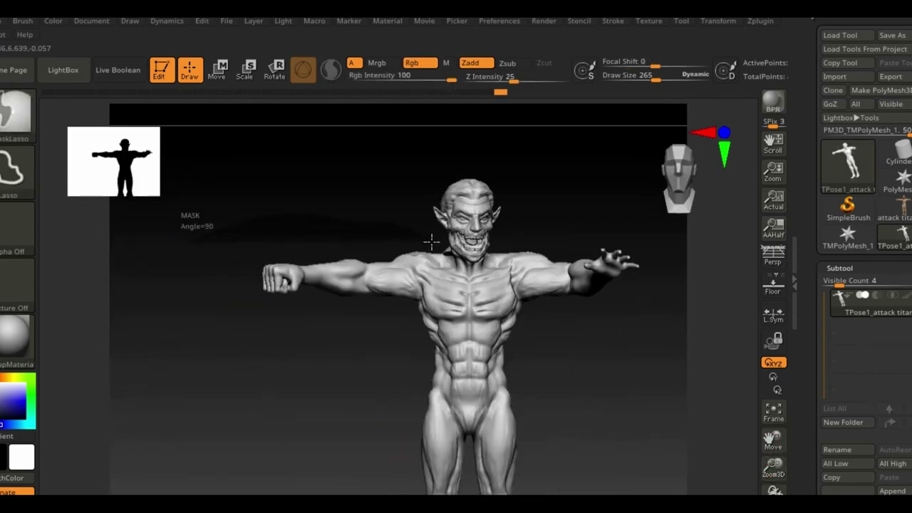
key(w)
drag(245, 365, 402, 206)
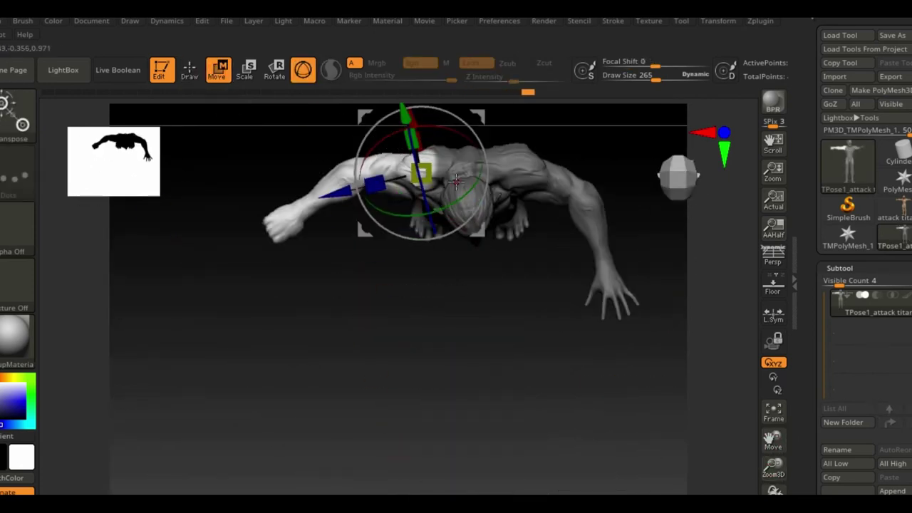
mouse_move(484, 162)
mouse_down()
mouse_move(347, 254)
mouse_move(399, 299)
mouse_move(360, 428)
mouse_move(249, 287)
mouse_up()
- Mask everything except the arm and bring up the transform gizmo to pose it
key(q)
key(space)
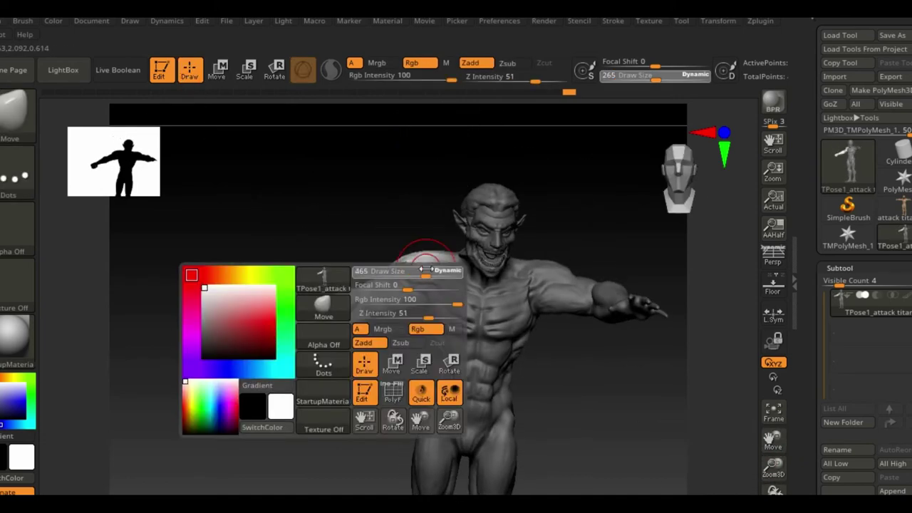
mouse_move(403, 265)
mouse_down()
mouse_move(373, 273)
mouse_move(399, 230)
mouse_move(592, 316)
mouse_move(745, 363)
mouse_move(611, 350)
mouse_move(468, 288)
mouse_move(276, 411)
mouse_up()
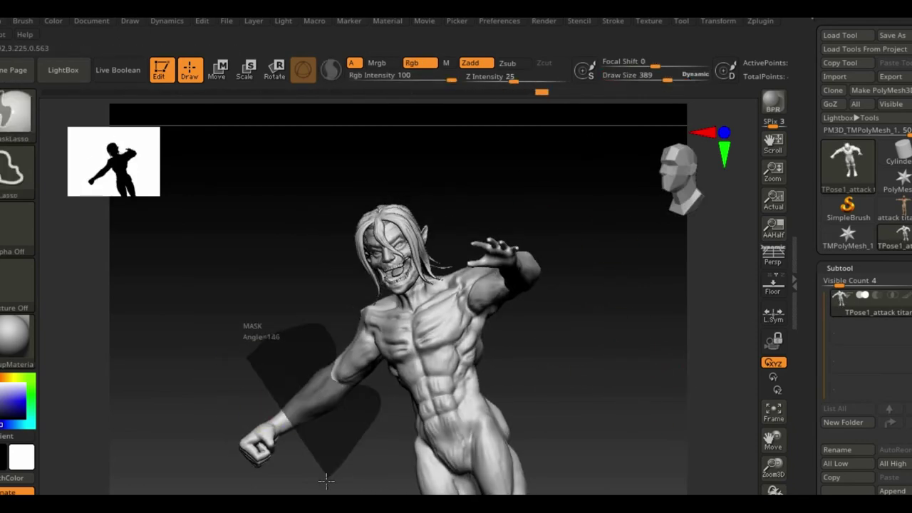
ctrl+drag(325, 482, 321, 475)
key(w)
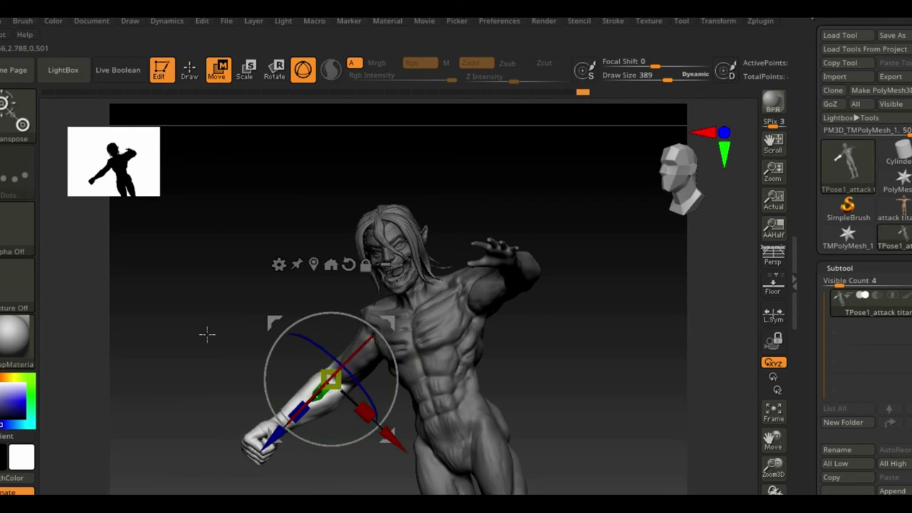
mouse_move(206, 334)
mouse_down()
mouse_move(346, 473)
mouse_move(346, 460)
mouse_move(214, 479)
mouse_move(270, 449)
mouse_up()
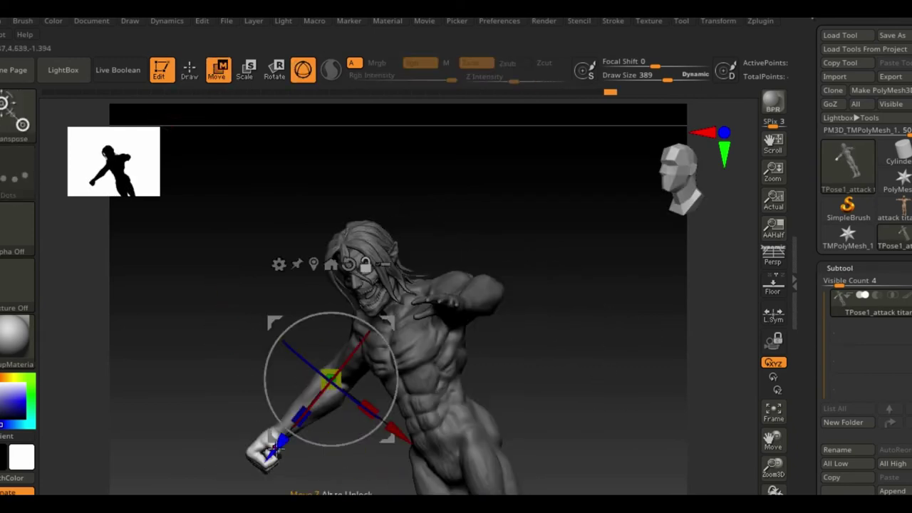
mouse_move(263, 249)
mouse_down()
mouse_move(264, 428)
mouse_move(672, 340)
mouse_move(634, 327)
mouse_up()
- Re-centre the gizmo on the pelvis, check the lunging pose from the side, and return to Draw
key(ctrl+z)
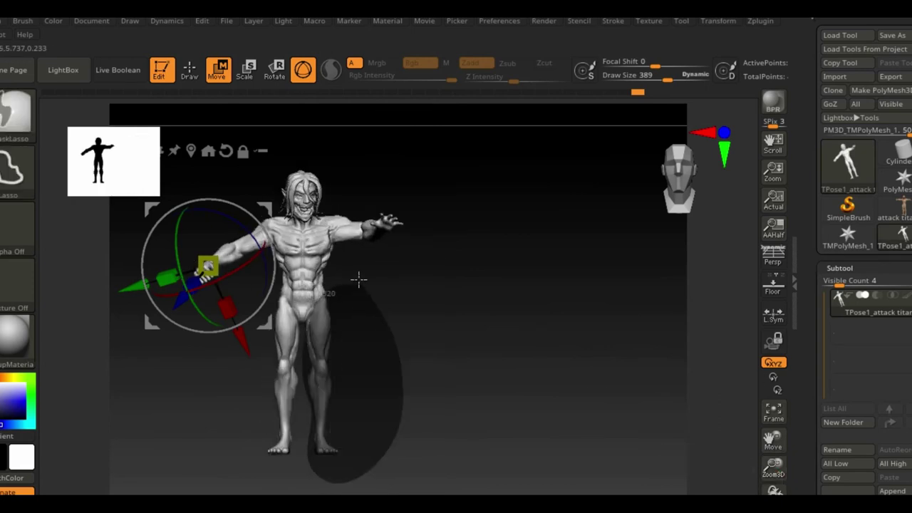
ctrl+click(359, 277)
mouse_move(225, 307)
mouse_down()
mouse_move(420, 415)
mouse_move(241, 307)
mouse_up()
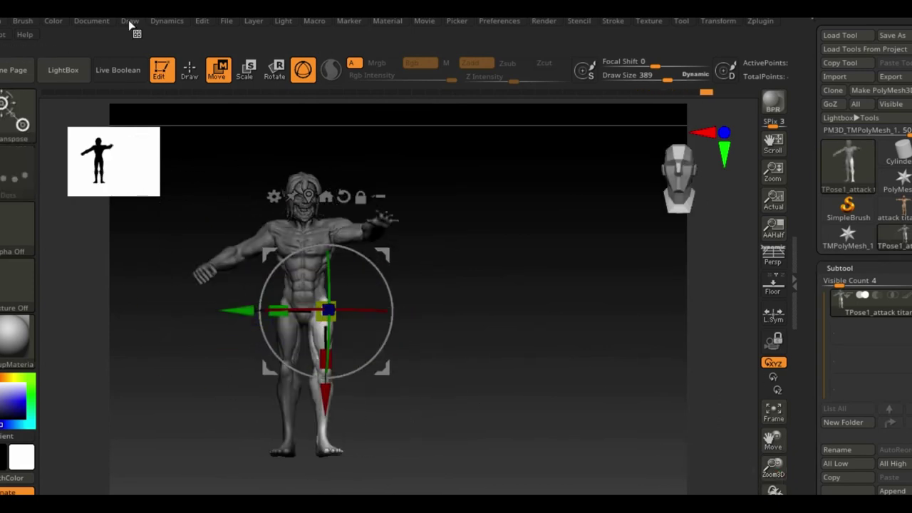
mouse_move(436, 430)
mouse_down()
mouse_move(468, 364)
mouse_move(436, 427)
mouse_move(422, 356)
mouse_move(428, 385)
mouse_move(444, 327)
mouse_up()
mouse_move(420, 280)
mouse_down()
mouse_move(560, 338)
mouse_move(540, 377)
mouse_up()
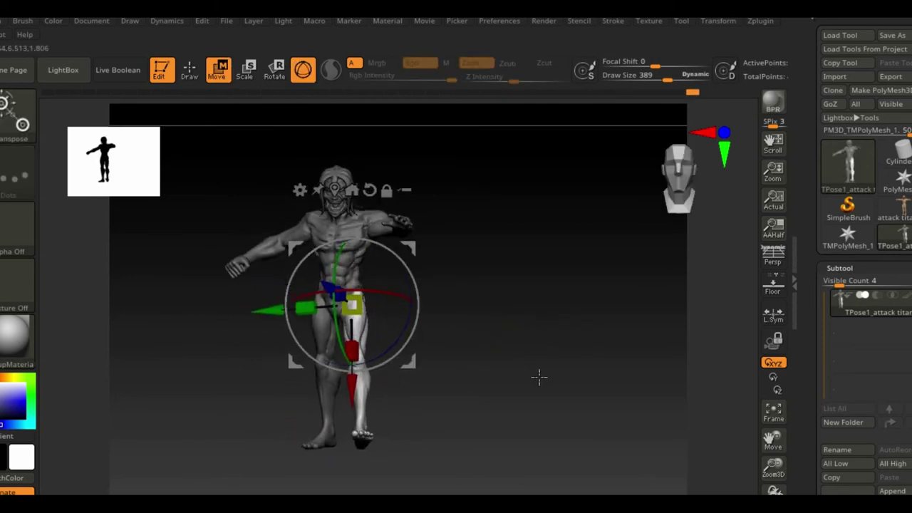
key(q)
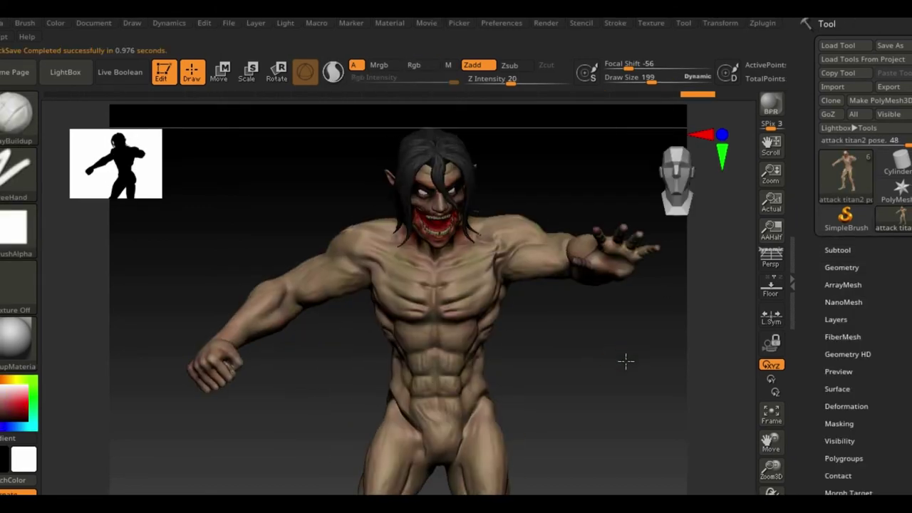
- Check the Light settings and render the posed titan with BPR
click(285, 23)
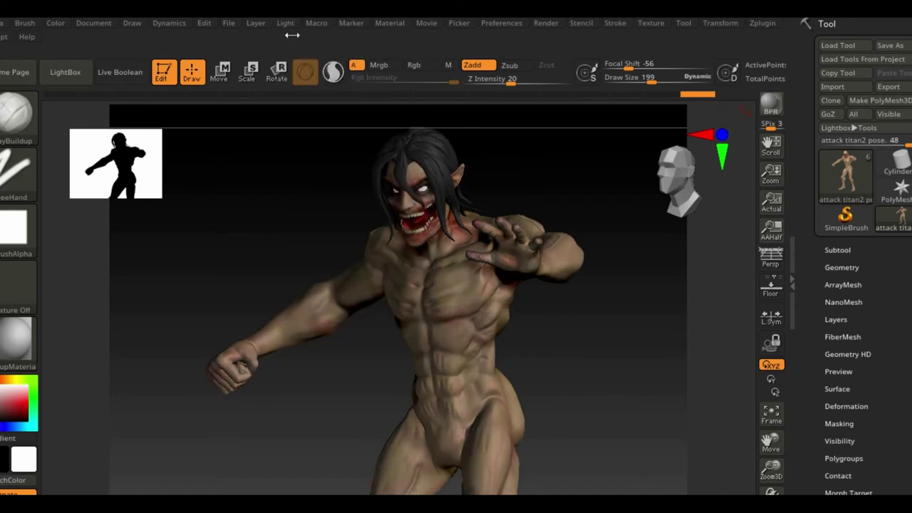
click(288, 29)
click(770, 107)
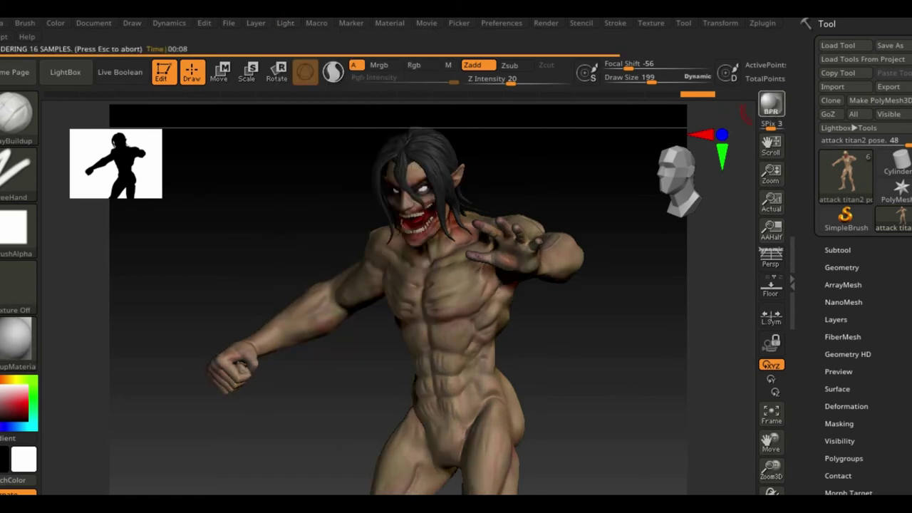
- Review Render Properties and BPR Shadow, then export the Shaded BPR render pass
click(546, 23)
click(595, 216)
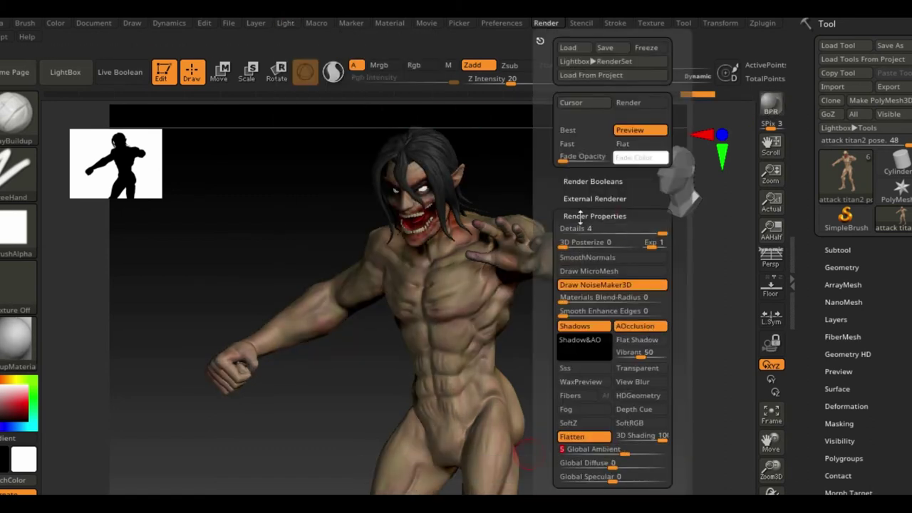
click(580, 216)
click(581, 268)
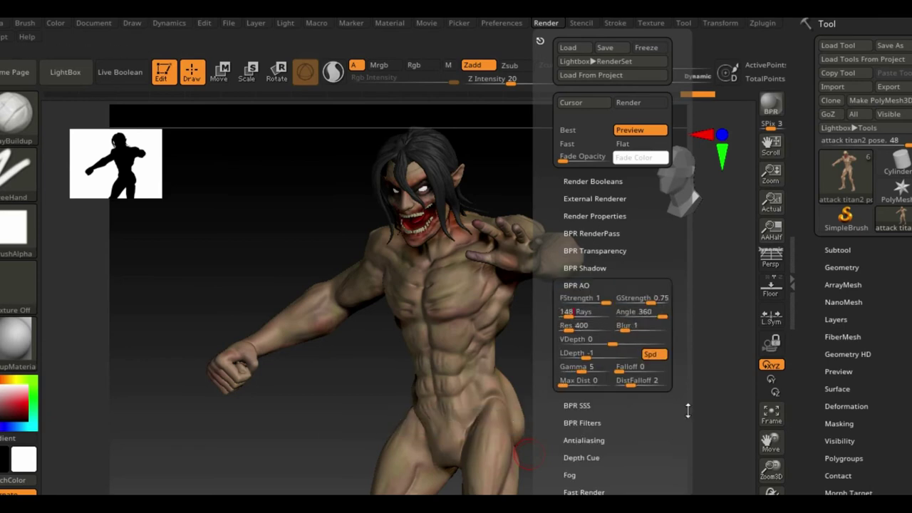
click(546, 22)
click(591, 233)
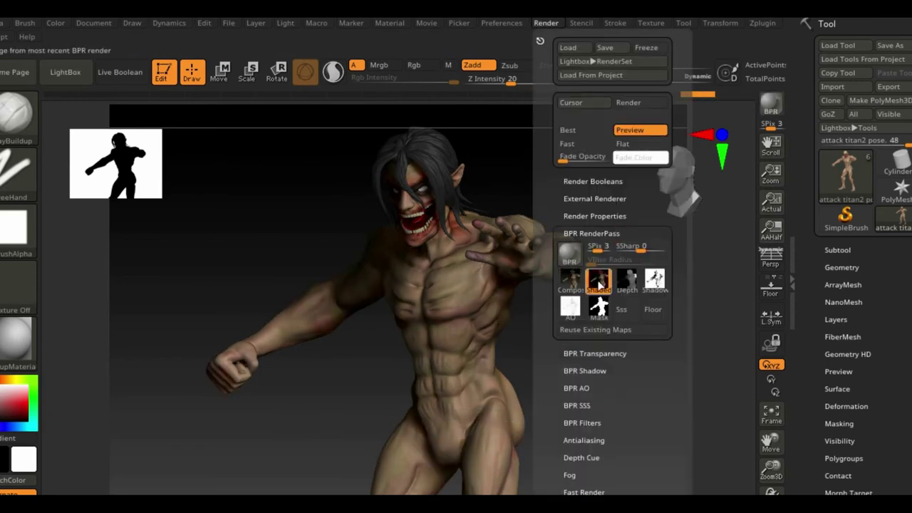
click(599, 280)
- Create a 'render pass 1' folder and save the Shaded, Depth and Mask passes into it
right_click(356, 320)
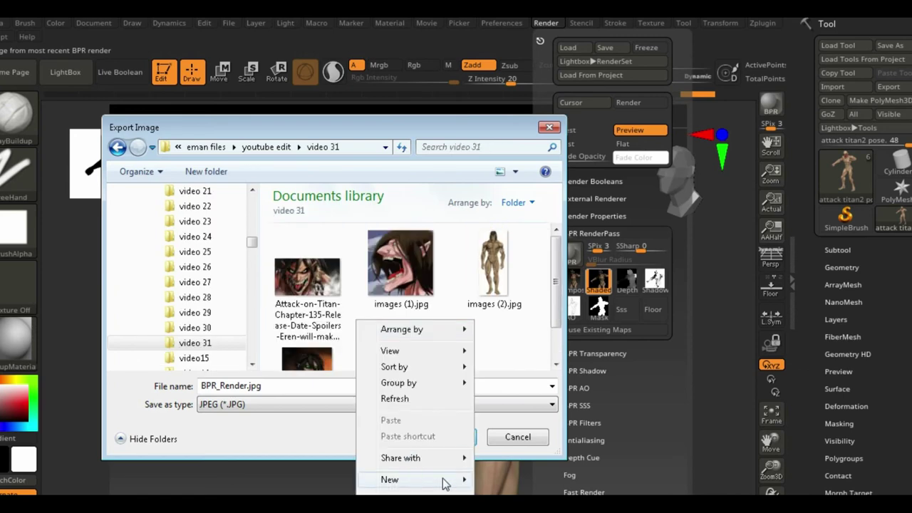
click(527, 289)
text(render pass 1)
double_click(307, 270)
click(464, 438)
click(627, 280)
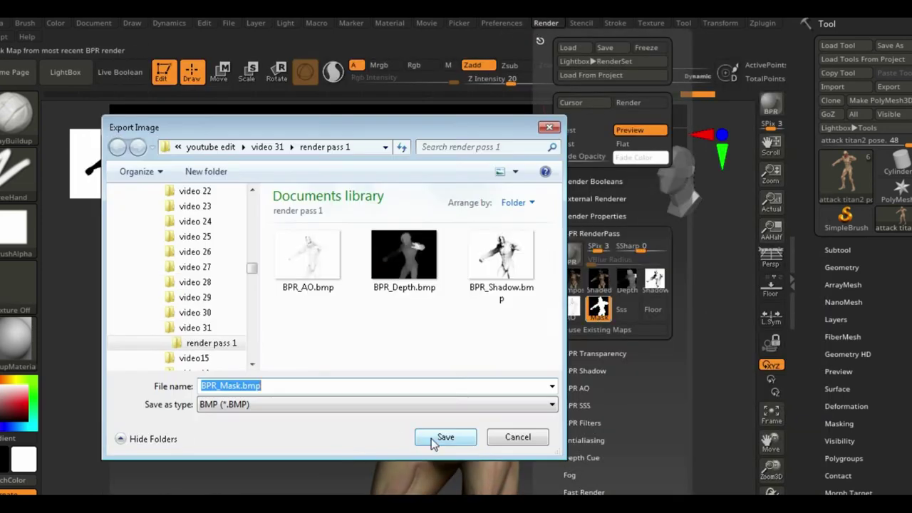
click(431, 438)
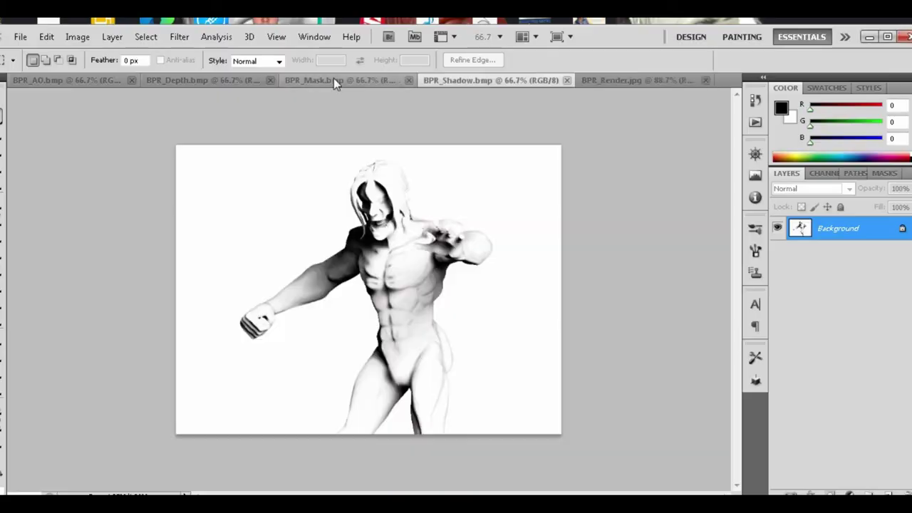
- Confirm the Color Range selection and lower the pass layer's fill to 43%
click(725, 146)
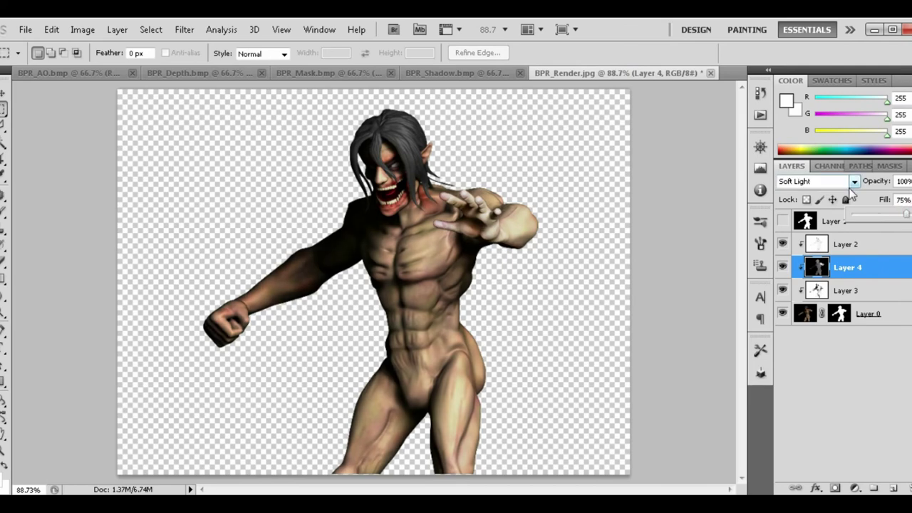
scroll(819, 181, up, 3)
drag(903, 215, 887, 218)
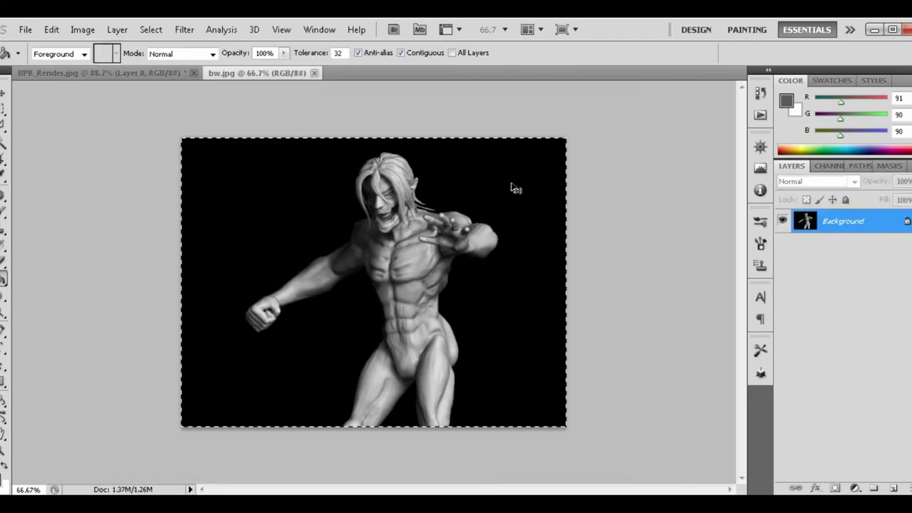
- Paste the pass as Layer 7 and set it to Linear Dodge (Add)
scroll(826, 182, up, 1)
scroll(827, 182, up, 1)
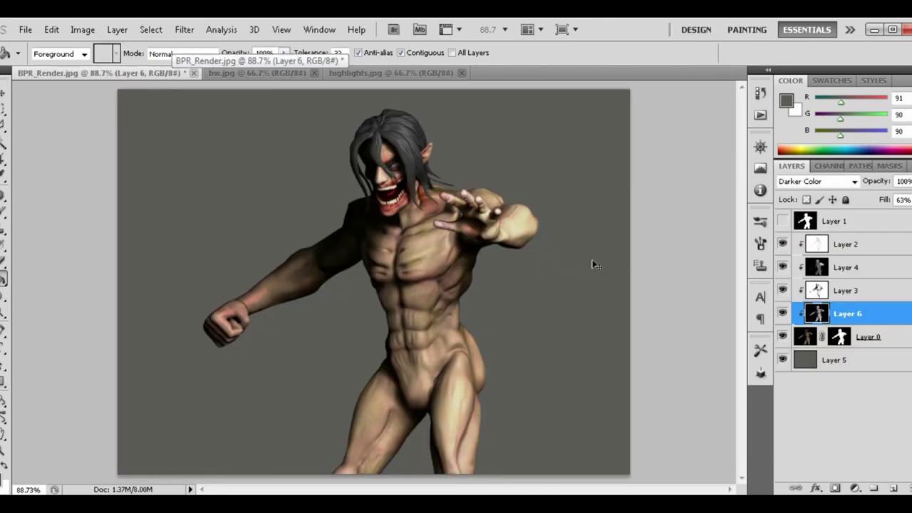
key(ctrl+v)
click(813, 181)
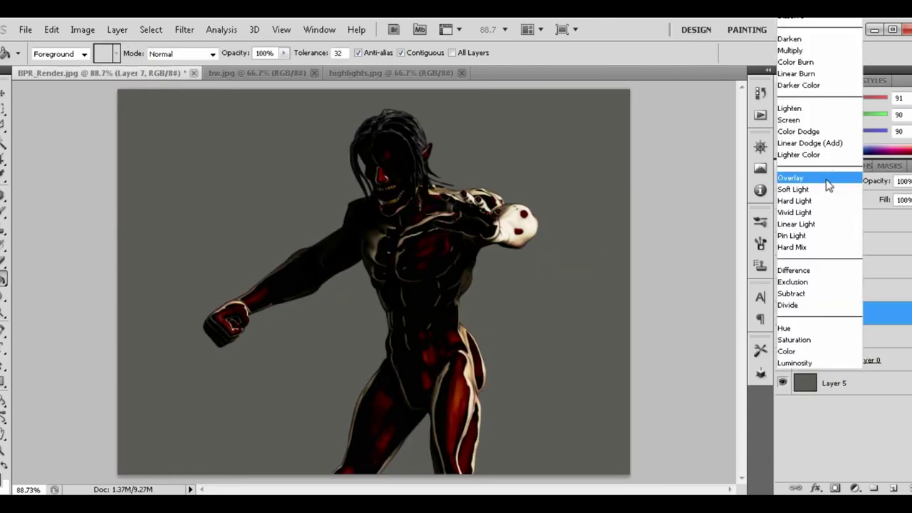
click(802, 146)
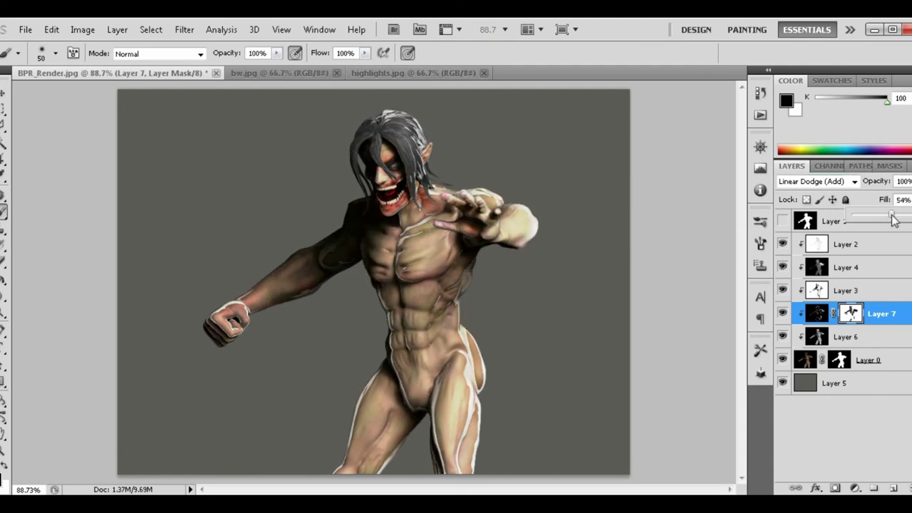
- Bring in mal.jpg as Layer 8 set to Lighten, with Layer 7 moved above Layer 4
key(ctrl+o)
scroll(336, 193, down, 3)
double_click(432, 280)
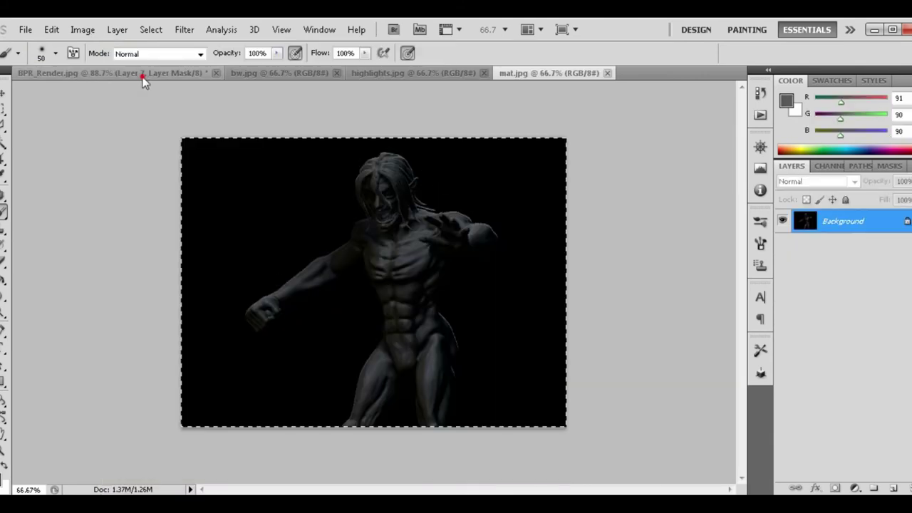
click(99, 73)
drag(882, 313, 897, 249)
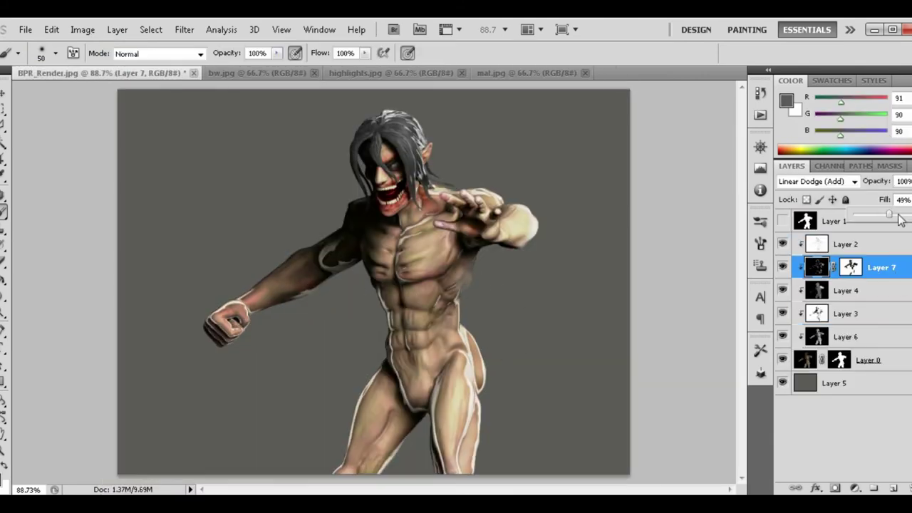
key(ctrl+v)
click(815, 181)
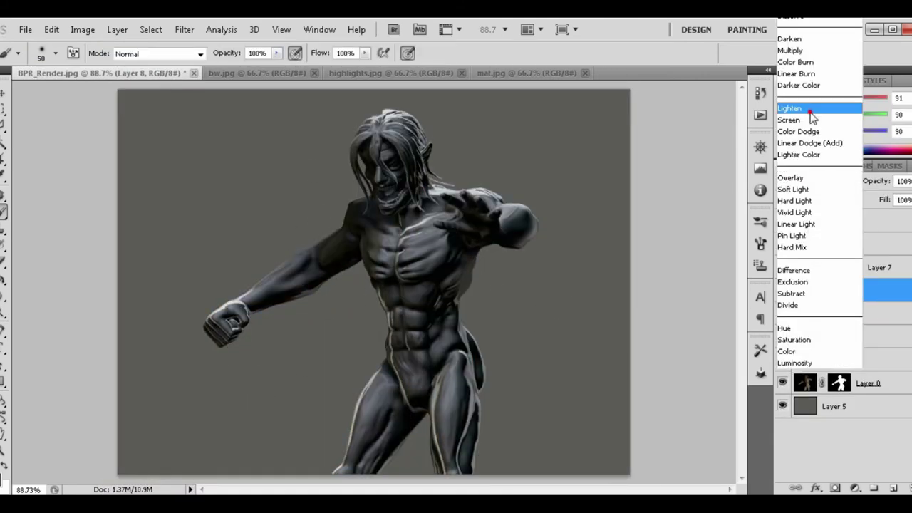
click(796, 107)
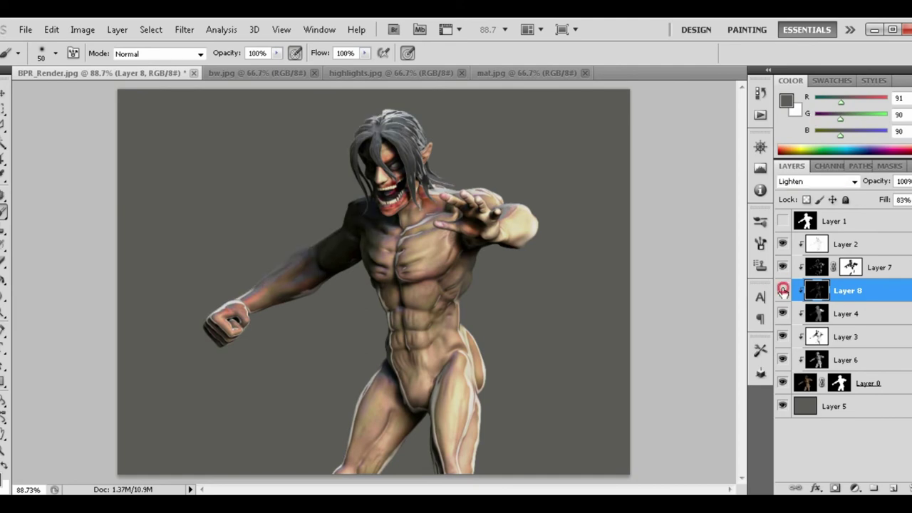
click(816, 181)
click(797, 104)
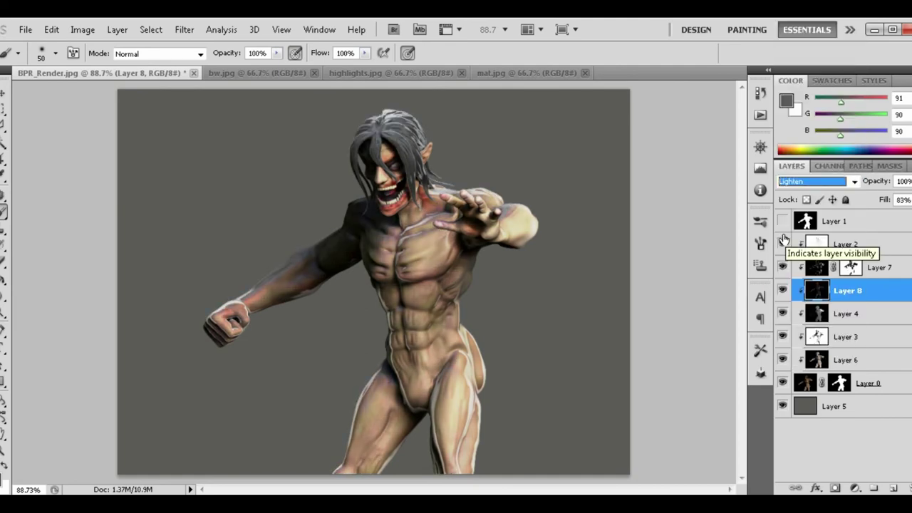
- Copy reflect.jpg into the composite as Layer 9 blended in Color Dodge
key(ctrl+o)
double_click(452, 264)
key(ctrl+a)
key(ctrl+c)
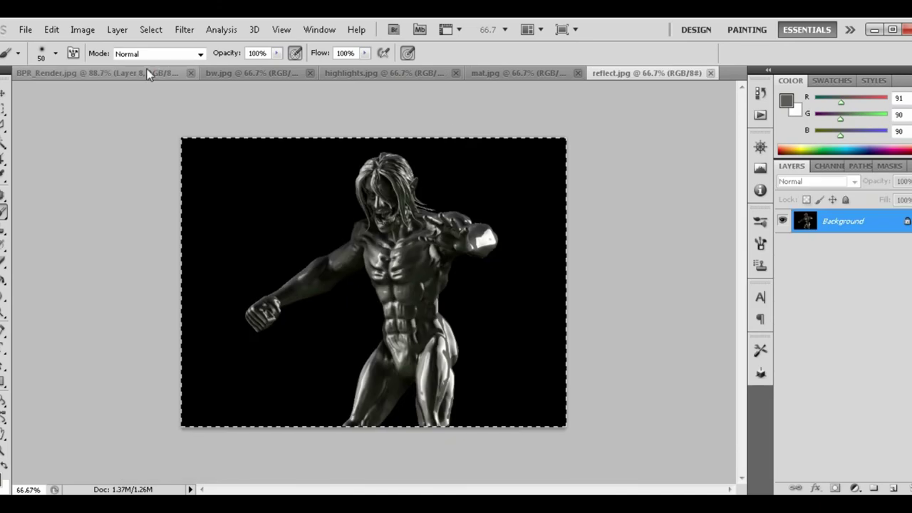
click(100, 73)
key(ctrl+v)
click(816, 181)
click(798, 131)
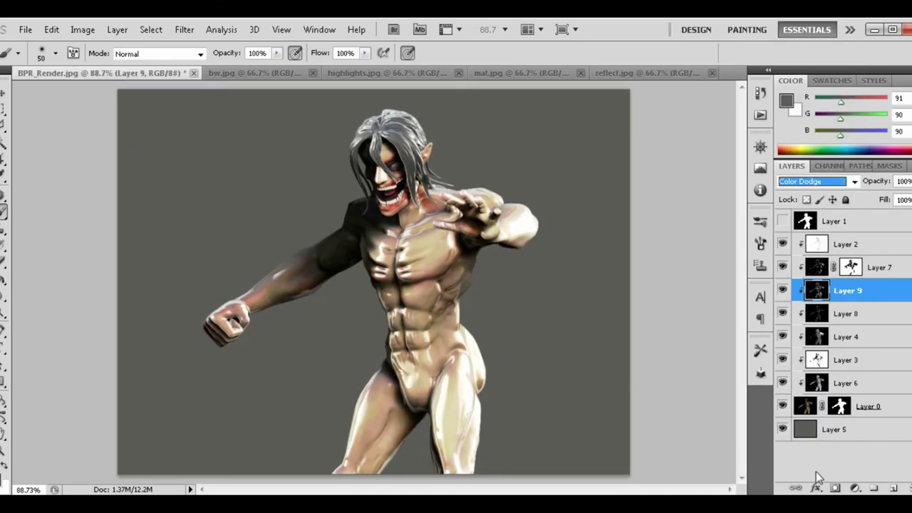
click(835, 488)
- Give Layer 9 a black mask, set the foreground to 50% grey, and start opening flesh.jpg
key(g)
click(469, 267)
click(6, 481)
click(890, 171)
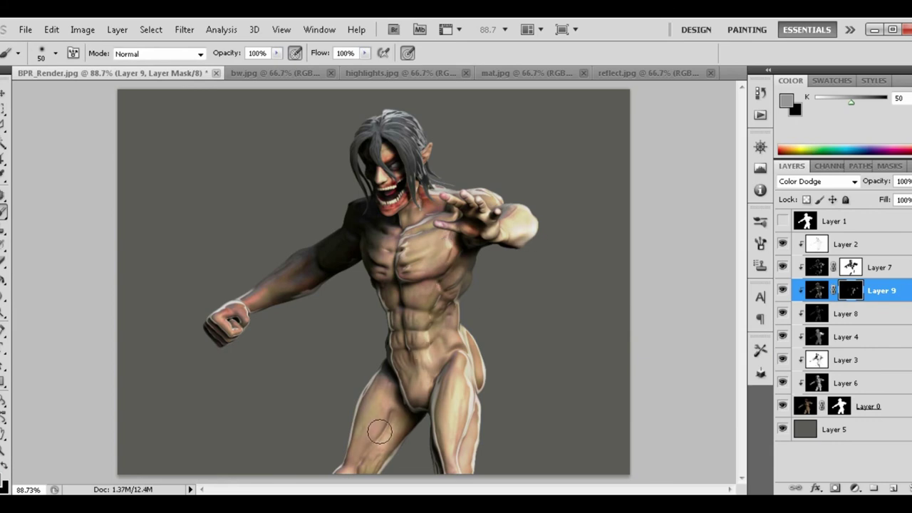
click(25, 29)
click(40, 59)
- Paste the flesh.jpg pass as clipped Layer 10 in Overlay mode with a black-filled mask
double_click(449, 264)
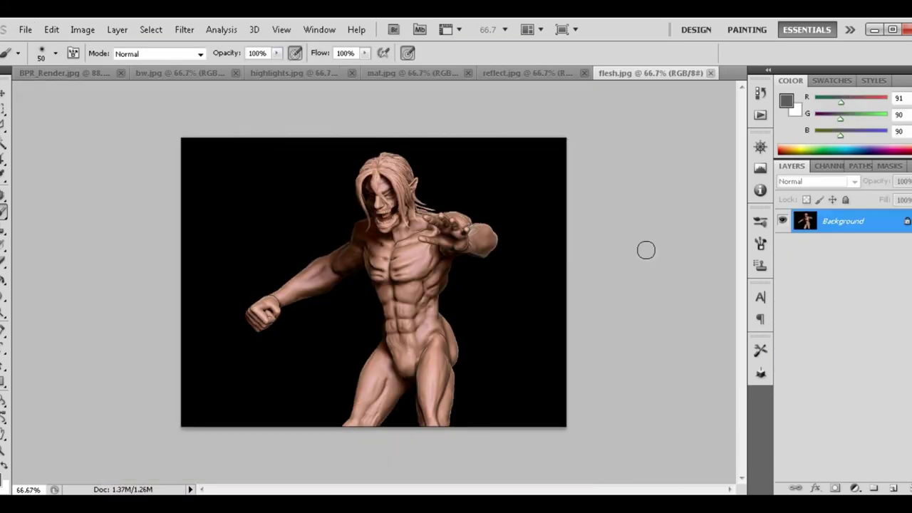
click(72, 75)
key(ctrl+v)
click(816, 181)
click(833, 187)
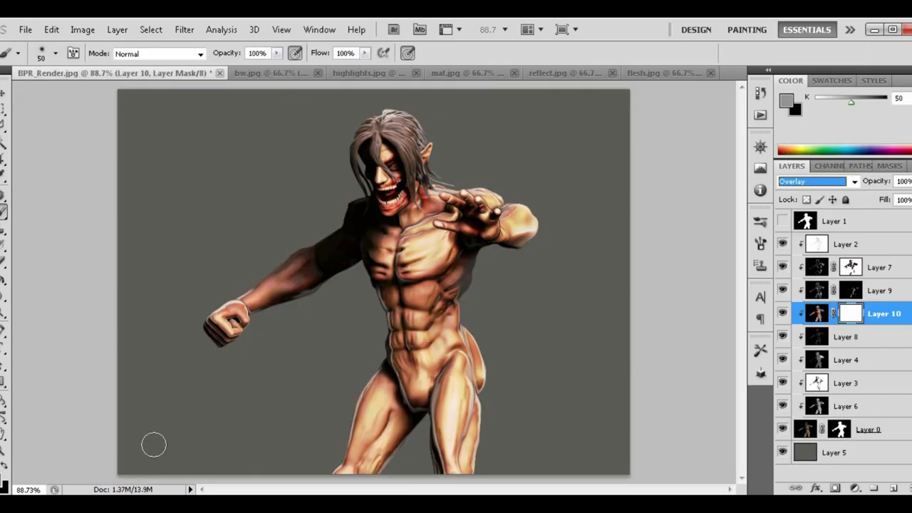
key(g)
key(ctrl+i)
alt+scroll(426, 244, up, 3)
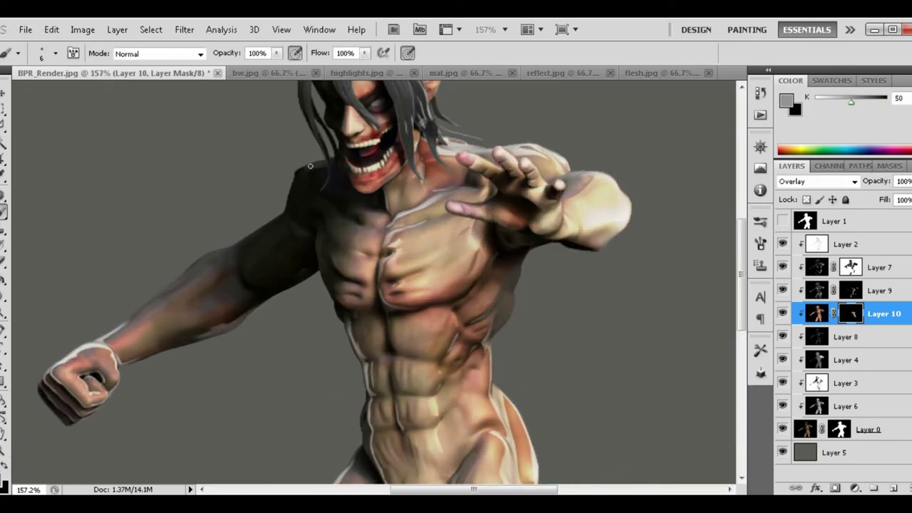
click(497, 52)
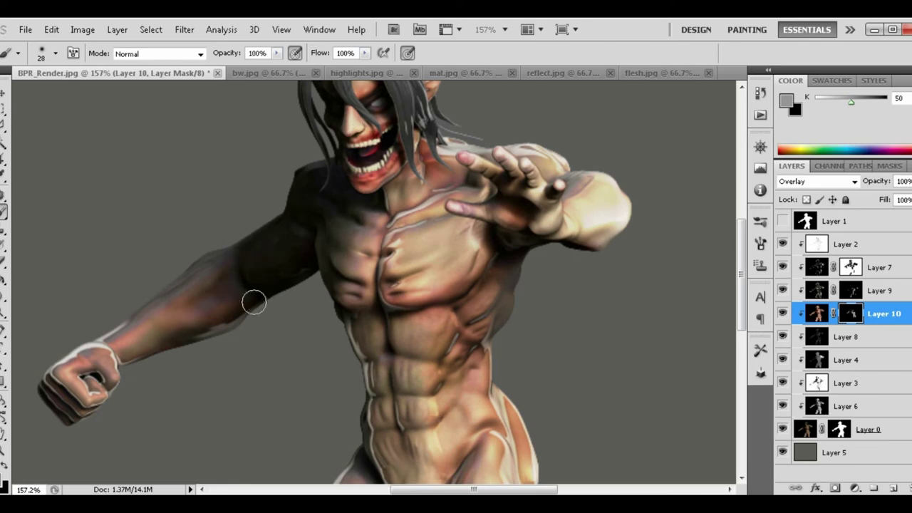
scroll(470, 271, down, 3)
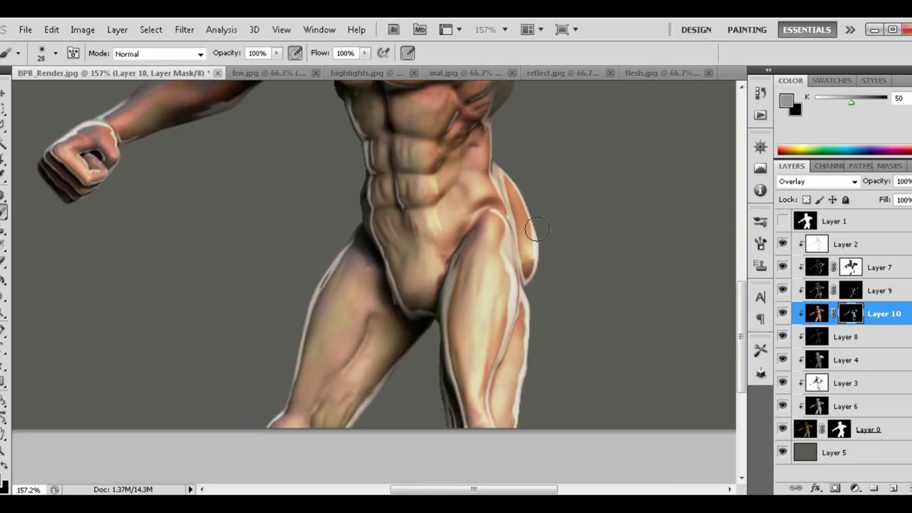
alt+scroll(480, 285, down, 3)
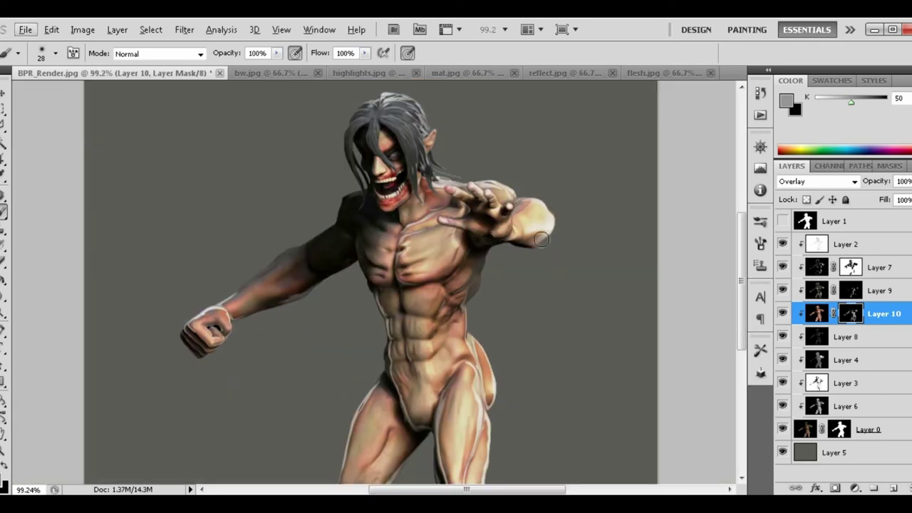
- Paste the red.jpg pass as Layer 11 in Darker Color mode at 59% fill
click(25, 29)
click(43, 55)
double_click(407, 301)
click(824, 180)
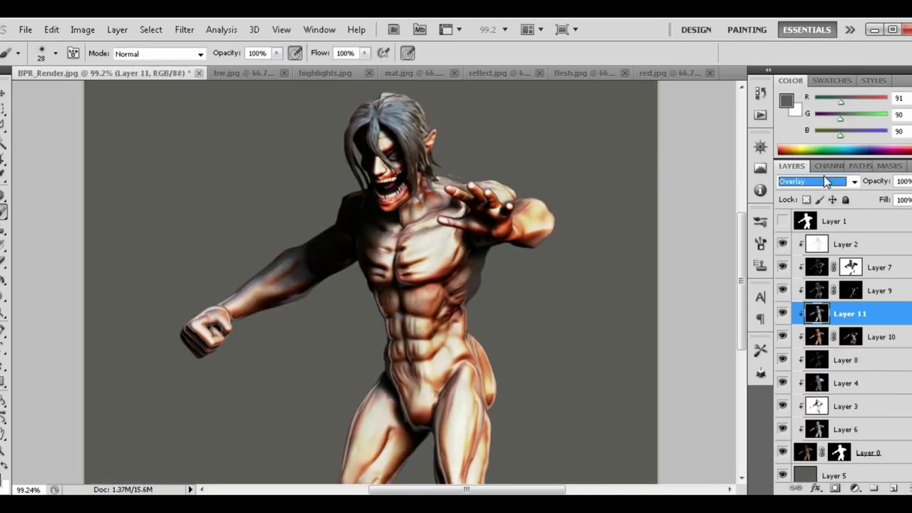
key(Up)
key(Up)
key(Up)
key(Up)
key(Up)
key(Up)
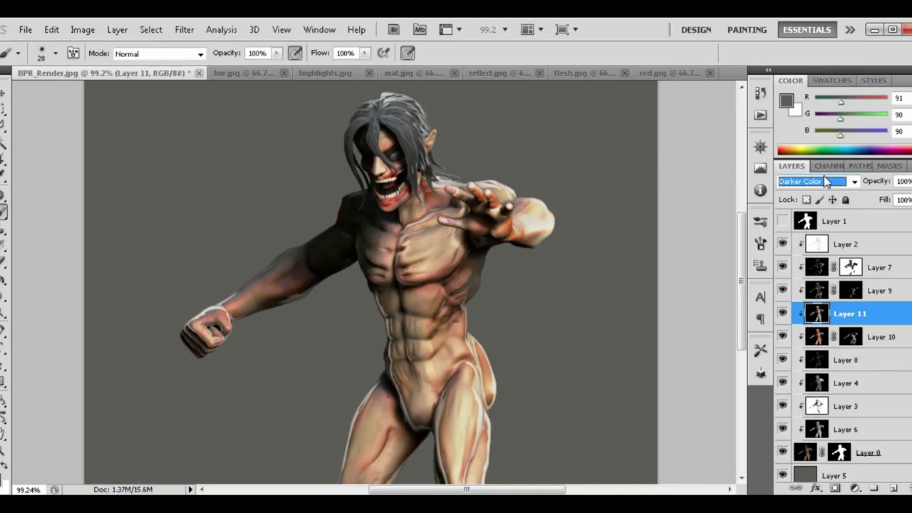
drag(884, 200, 854, 200)
- Paste the blue.jpg pass as Layer 12 and set its blending to Darken
key(ctrl+n)
key(Escape)
key(ctrl+o)
click(221, 138)
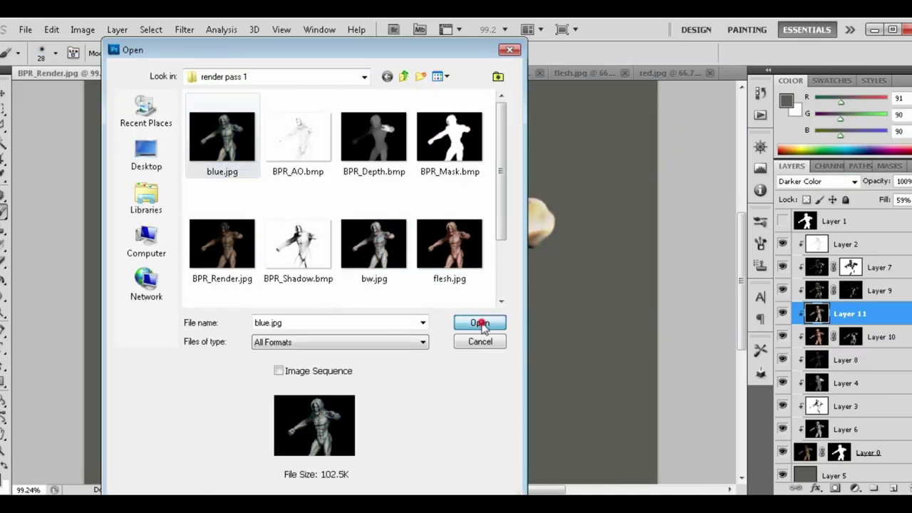
click(481, 325)
click(824, 181)
click(798, 128)
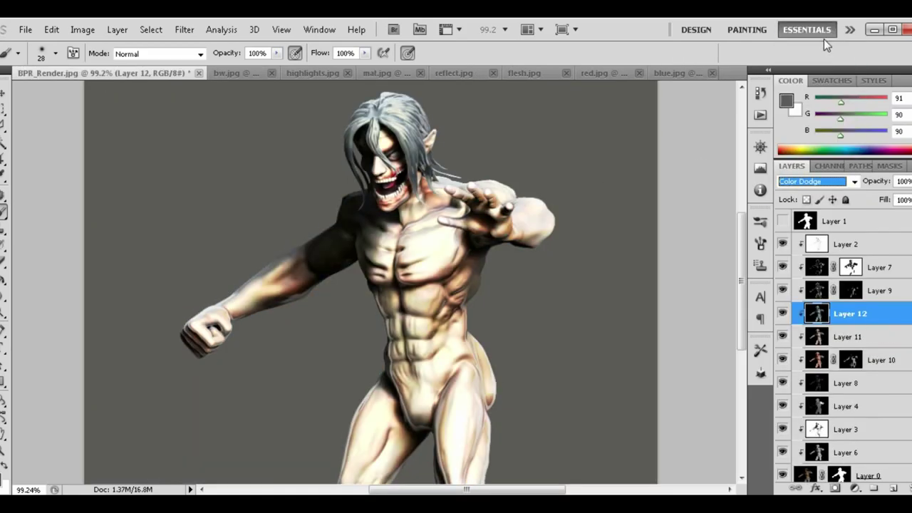
key(Down)
key(Down)
key(Down)
key(Down)
key(Down)
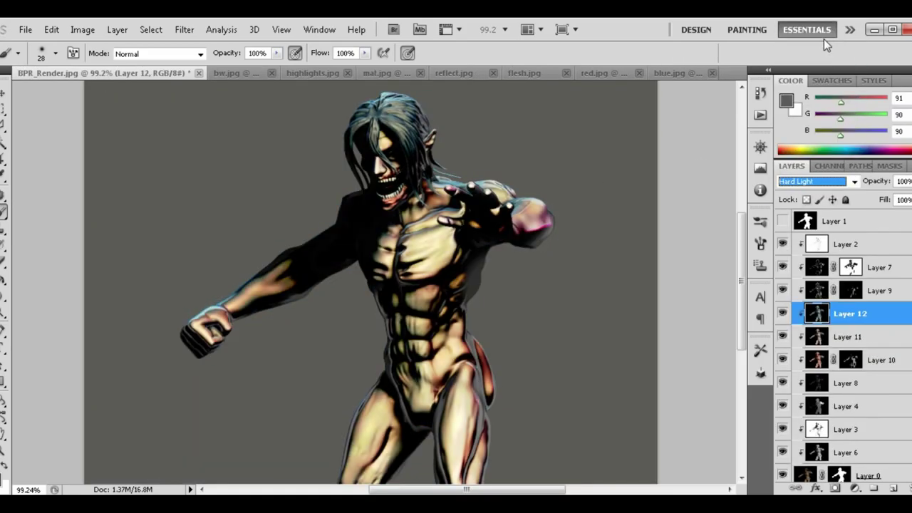
key(Up)
key(Up)
key(Up)
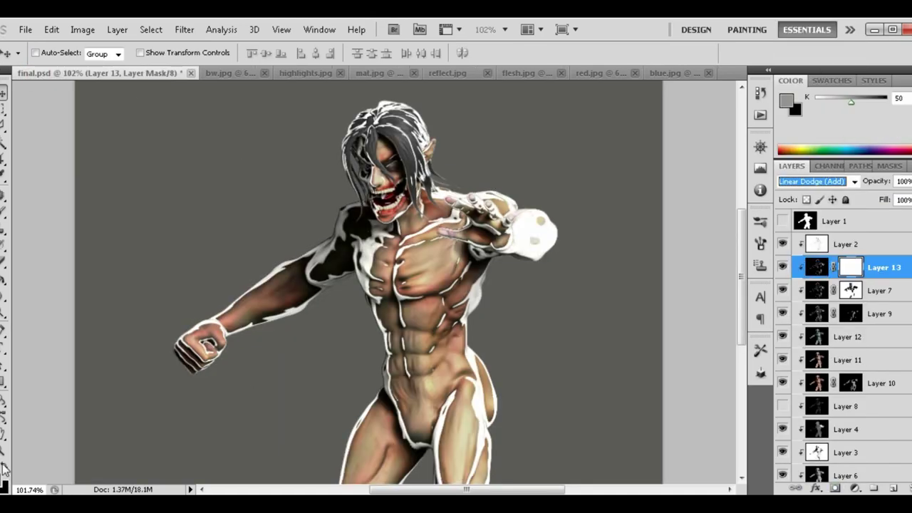
- Paint Layer 13's mask black to hide highlights on the hair, chest and arm
key(b)
key(x)
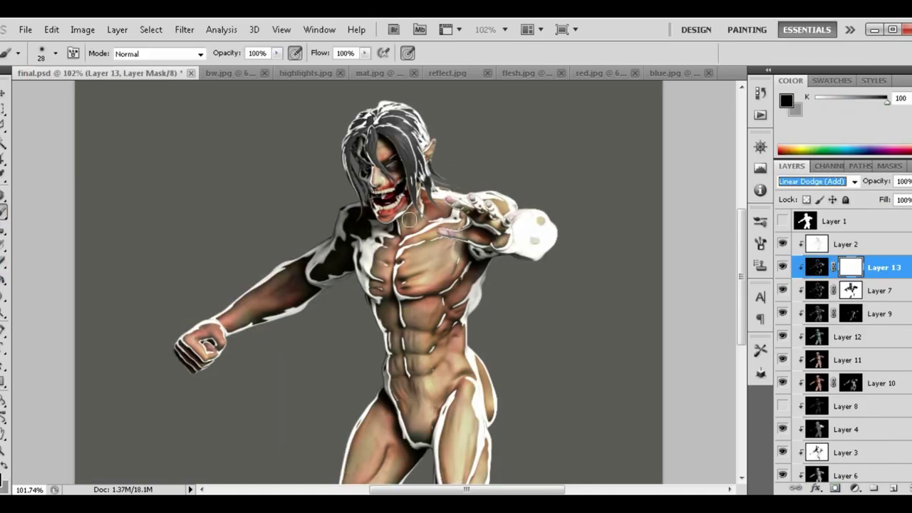
mouse_move(441, 139)
mouse_down()
mouse_move(392, 121)
mouse_move(406, 200)
mouse_move(514, 228)
mouse_move(463, 371)
mouse_move(488, 470)
mouse_up()
scroll(682, 352, down, 3)
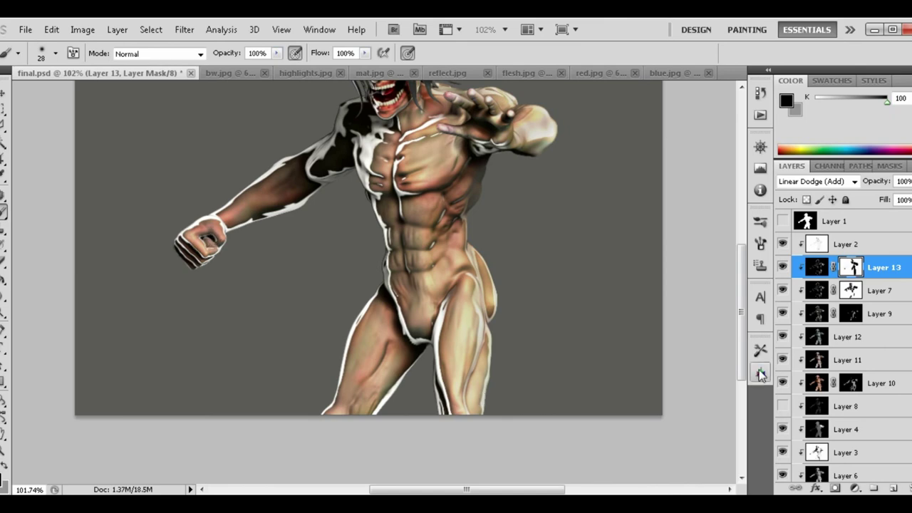
scroll(368, 285, up, 3)
- Apply a magenta–green Color Balance adjustment to Layer 13's image
key(i)
click(818, 267)
key(ctrl+b)
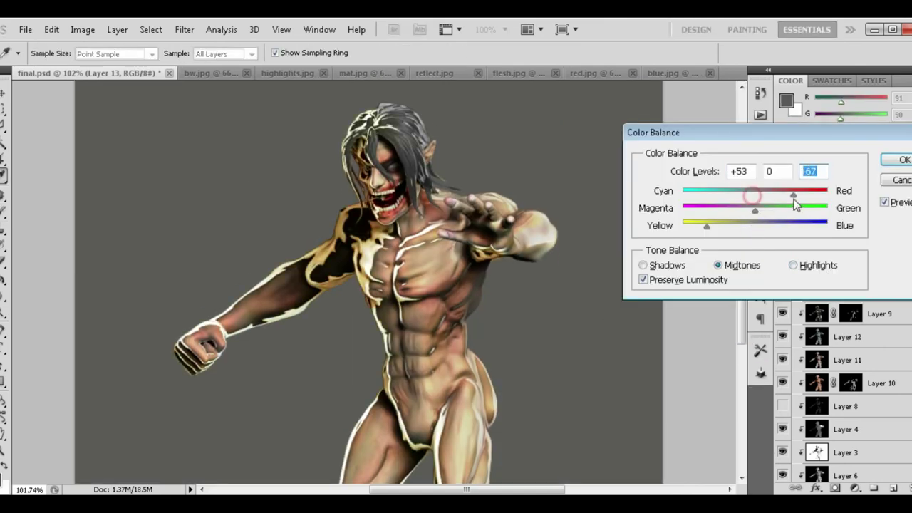
mouse_move(756, 210)
mouse_down()
mouse_move(723, 210)
mouse_move(734, 211)
mouse_up()
key(Return)
key(v)
click(908, 200)
- Set Layer 13 to Color Dodge blending at 71% fill
drag(899, 218, 874, 217)
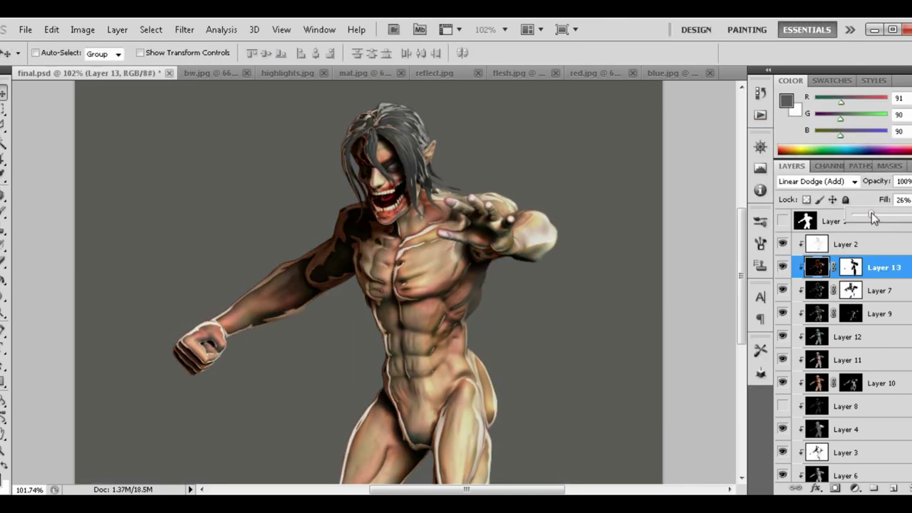
click(816, 181)
click(798, 155)
click(816, 181)
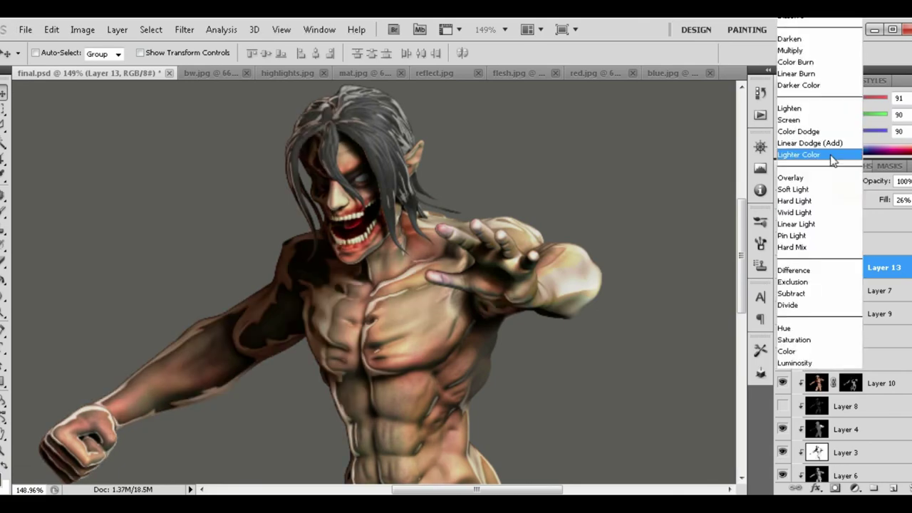
click(798, 131)
drag(874, 217, 902, 217)
- Add an empty Layer 14 on top of all layers
alt+scroll(167, 216, down, 2)
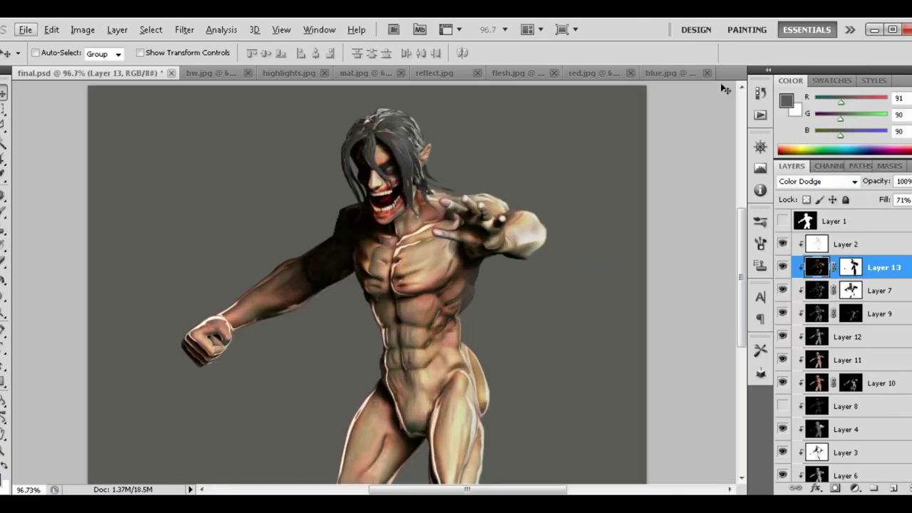
key(ctrl+shift+alt+n)
alt+scroll(399, 143, up, 2)
alt+scroll(399, 143, up, 2)
key(b)
click(49, 54)
- Sample light, mid and dark grey hair tones and paint 2 px strands across the crown and right side
key(Escape)
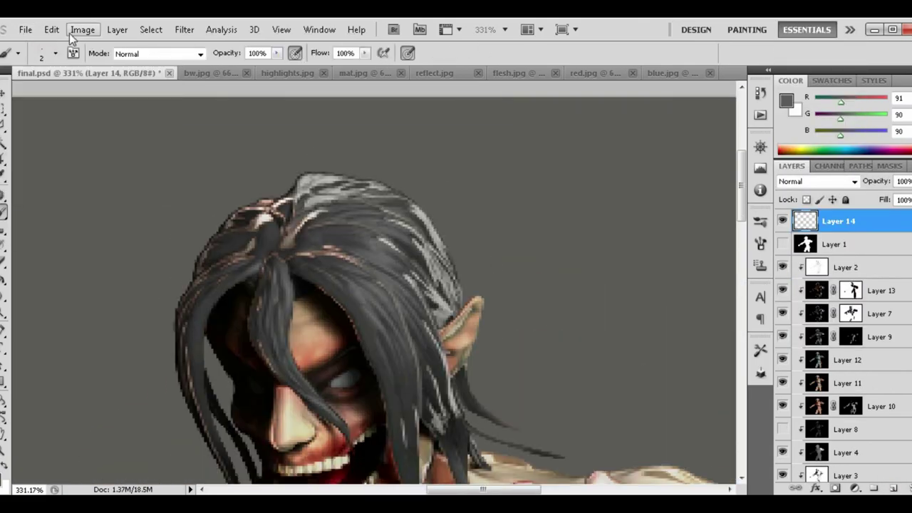
alt+click(420, 217)
drag(424, 220, 467, 296)
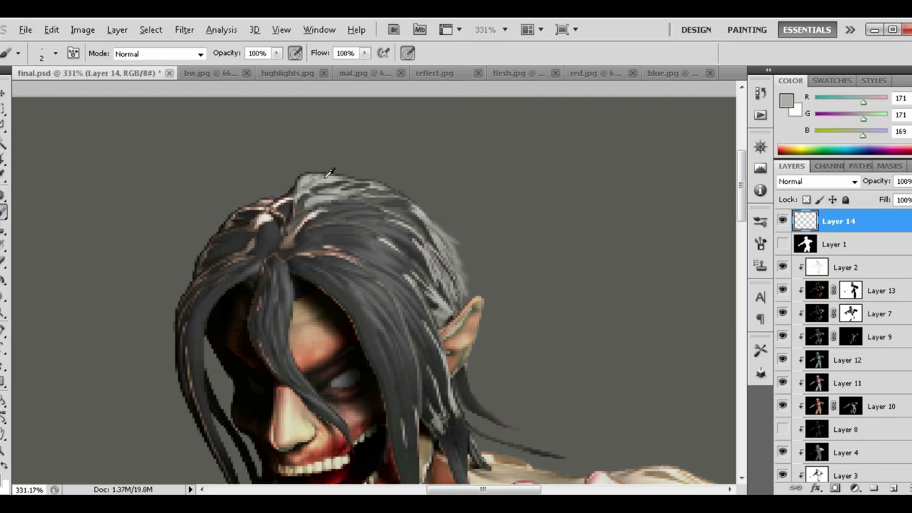
mouse_move(311, 181)
mouse_down()
mouse_move(363, 163)
mouse_move(431, 207)
mouse_up()
alt+click(386, 178)
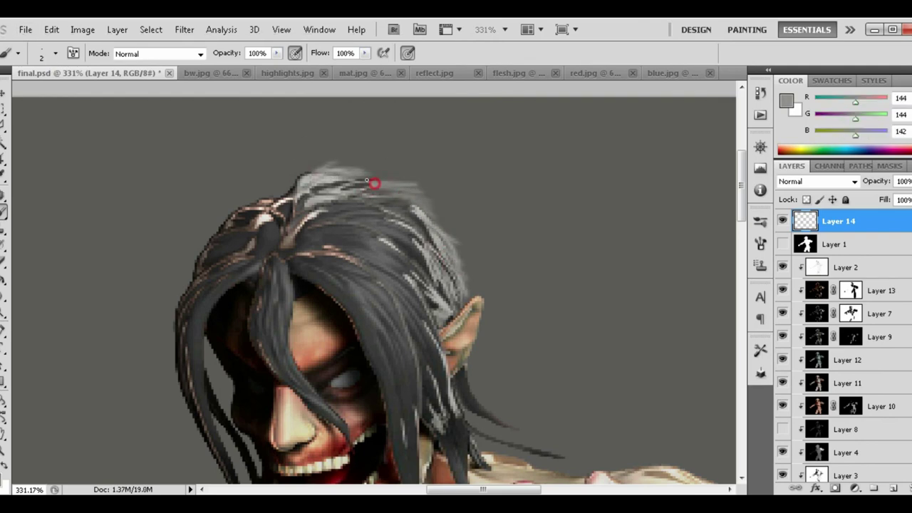
alt+click(222, 379)
scroll(225, 439, down, 3)
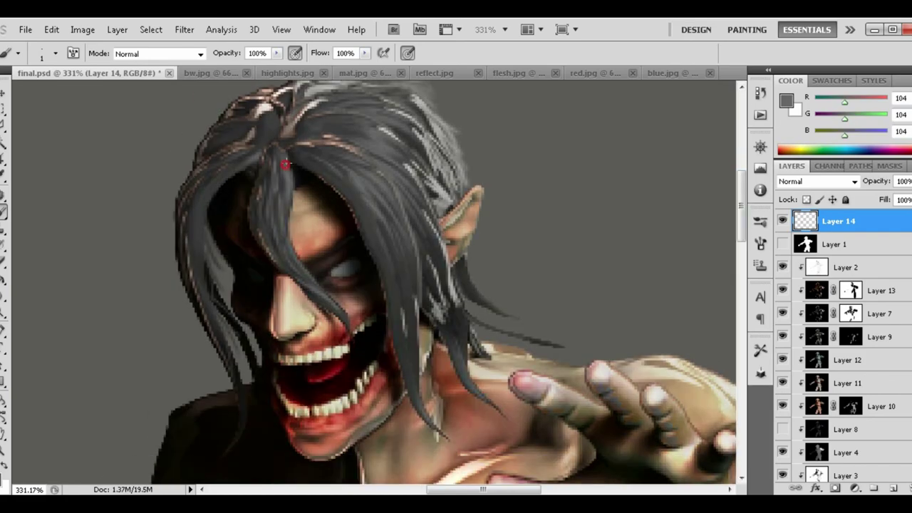
alt+click(291, 289)
alt+click(182, 262)
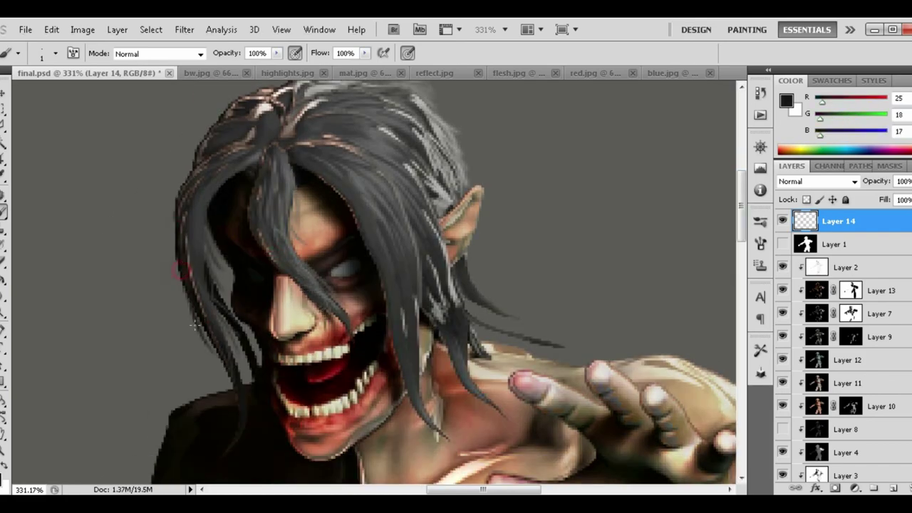
alt+scroll(229, 433, up, 1)
alt+click(367, 285)
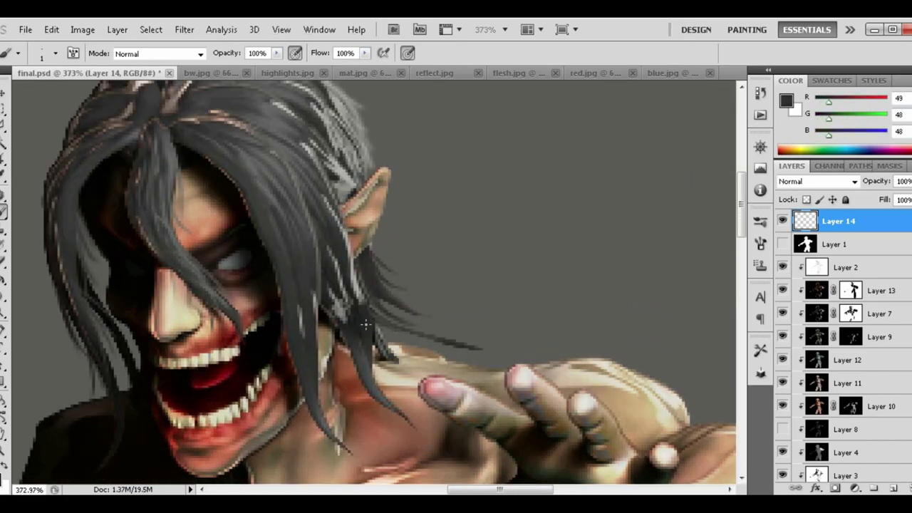